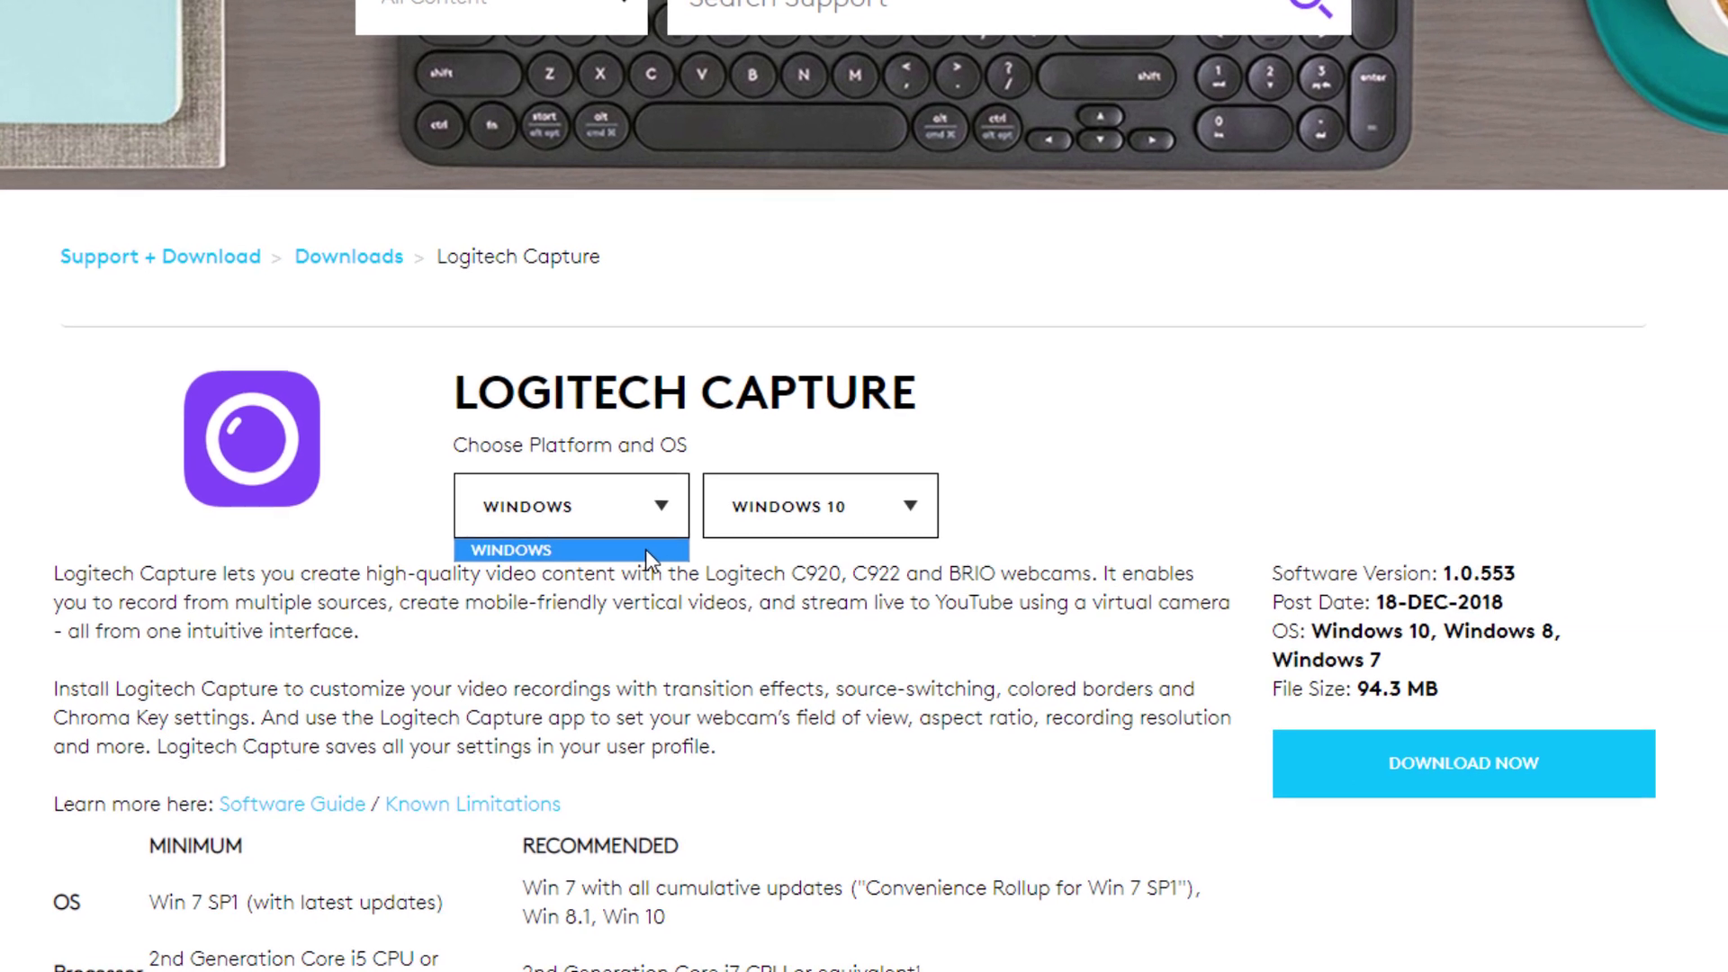
Open the operating system version choices for the Logitech Capture download
{"action": "left_click", "coordinate": [913, 484]}
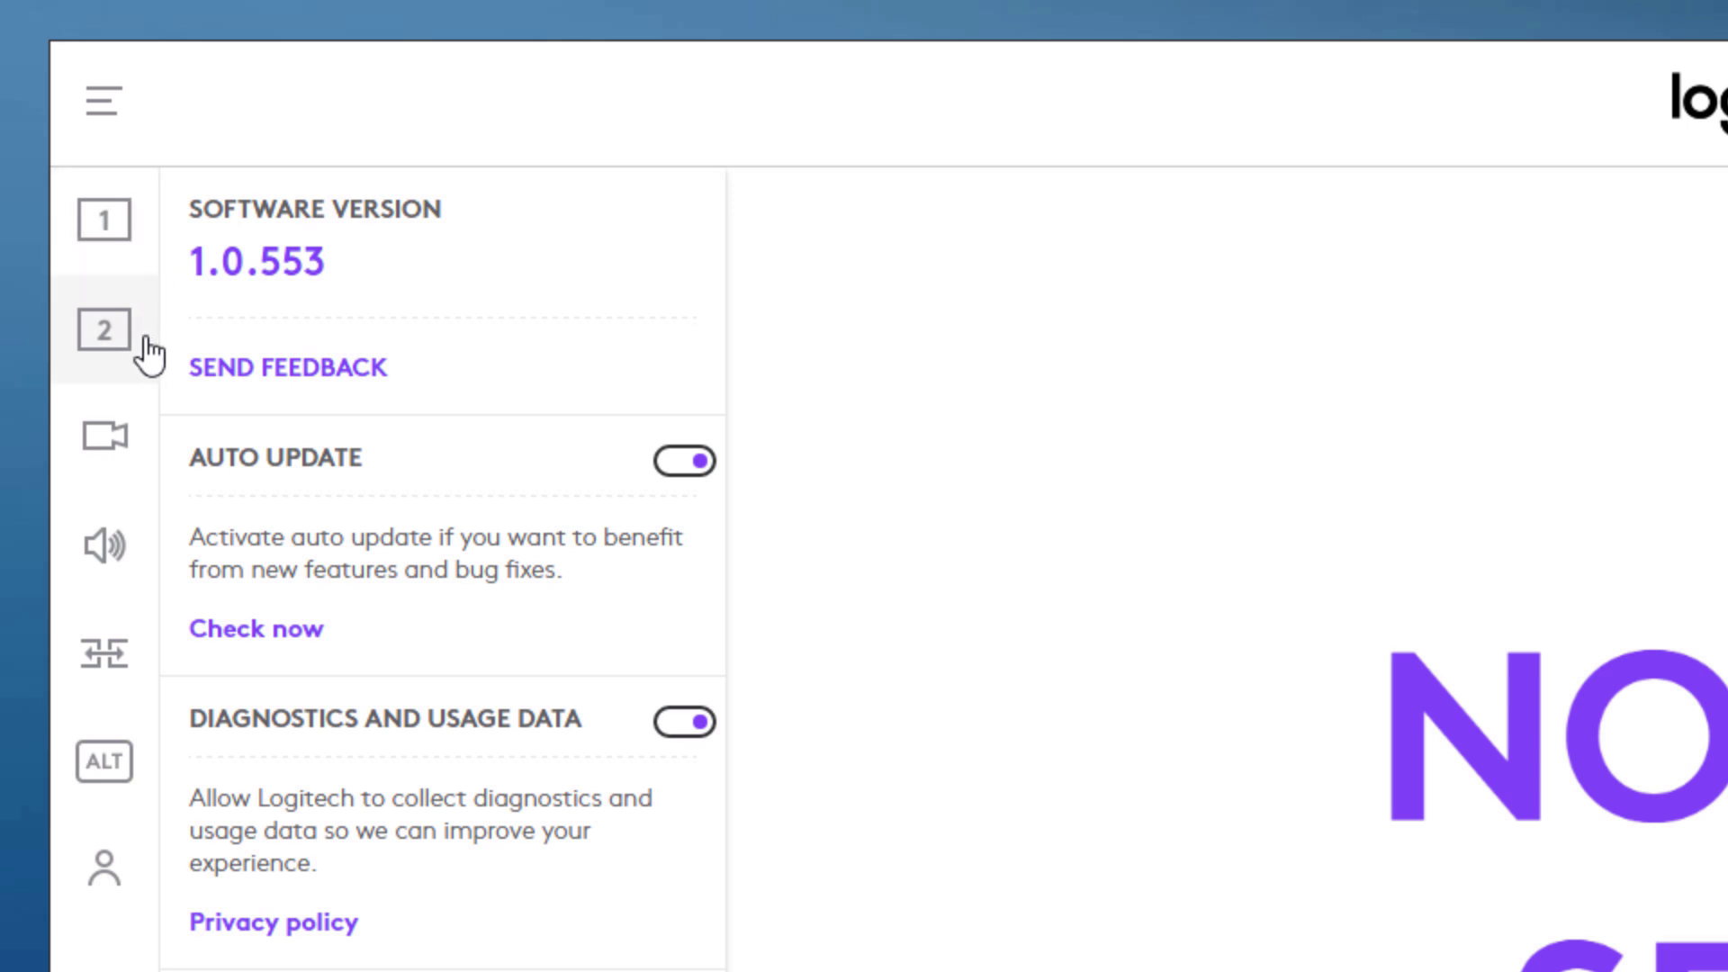
Set Source 1 to the HD Pro Webcam C920
{"action": "left_click", "coordinate": [115, 236]}
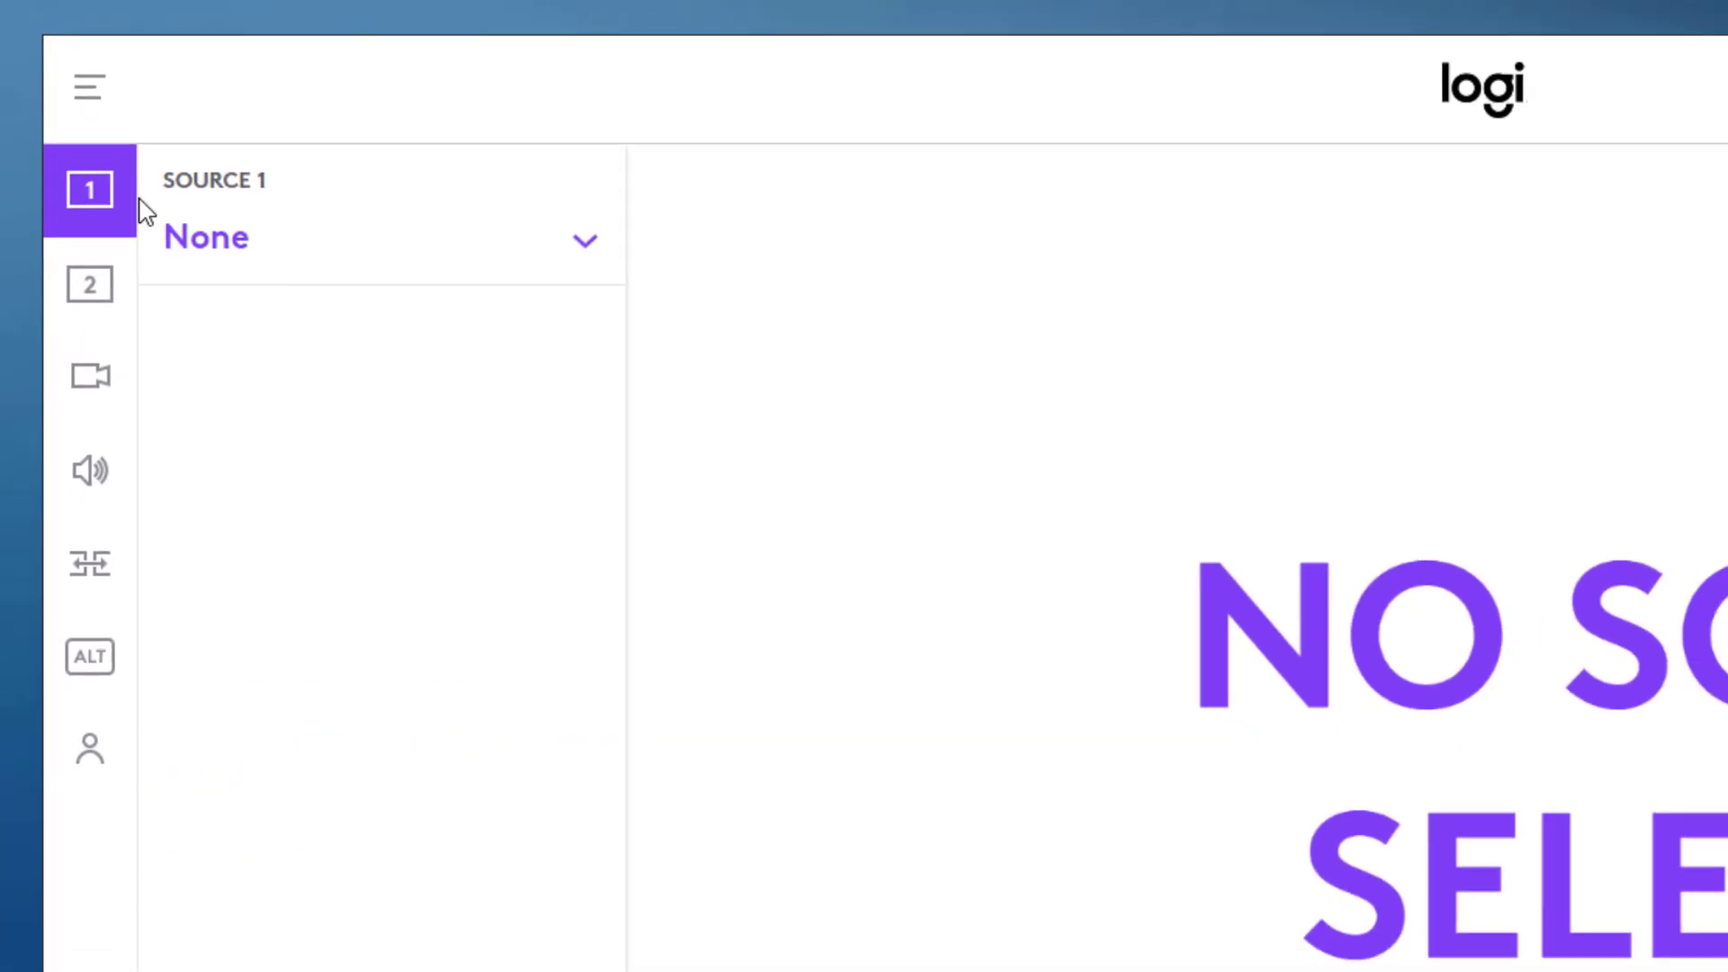
{"action": "left_click", "coordinate": [450, 200]}
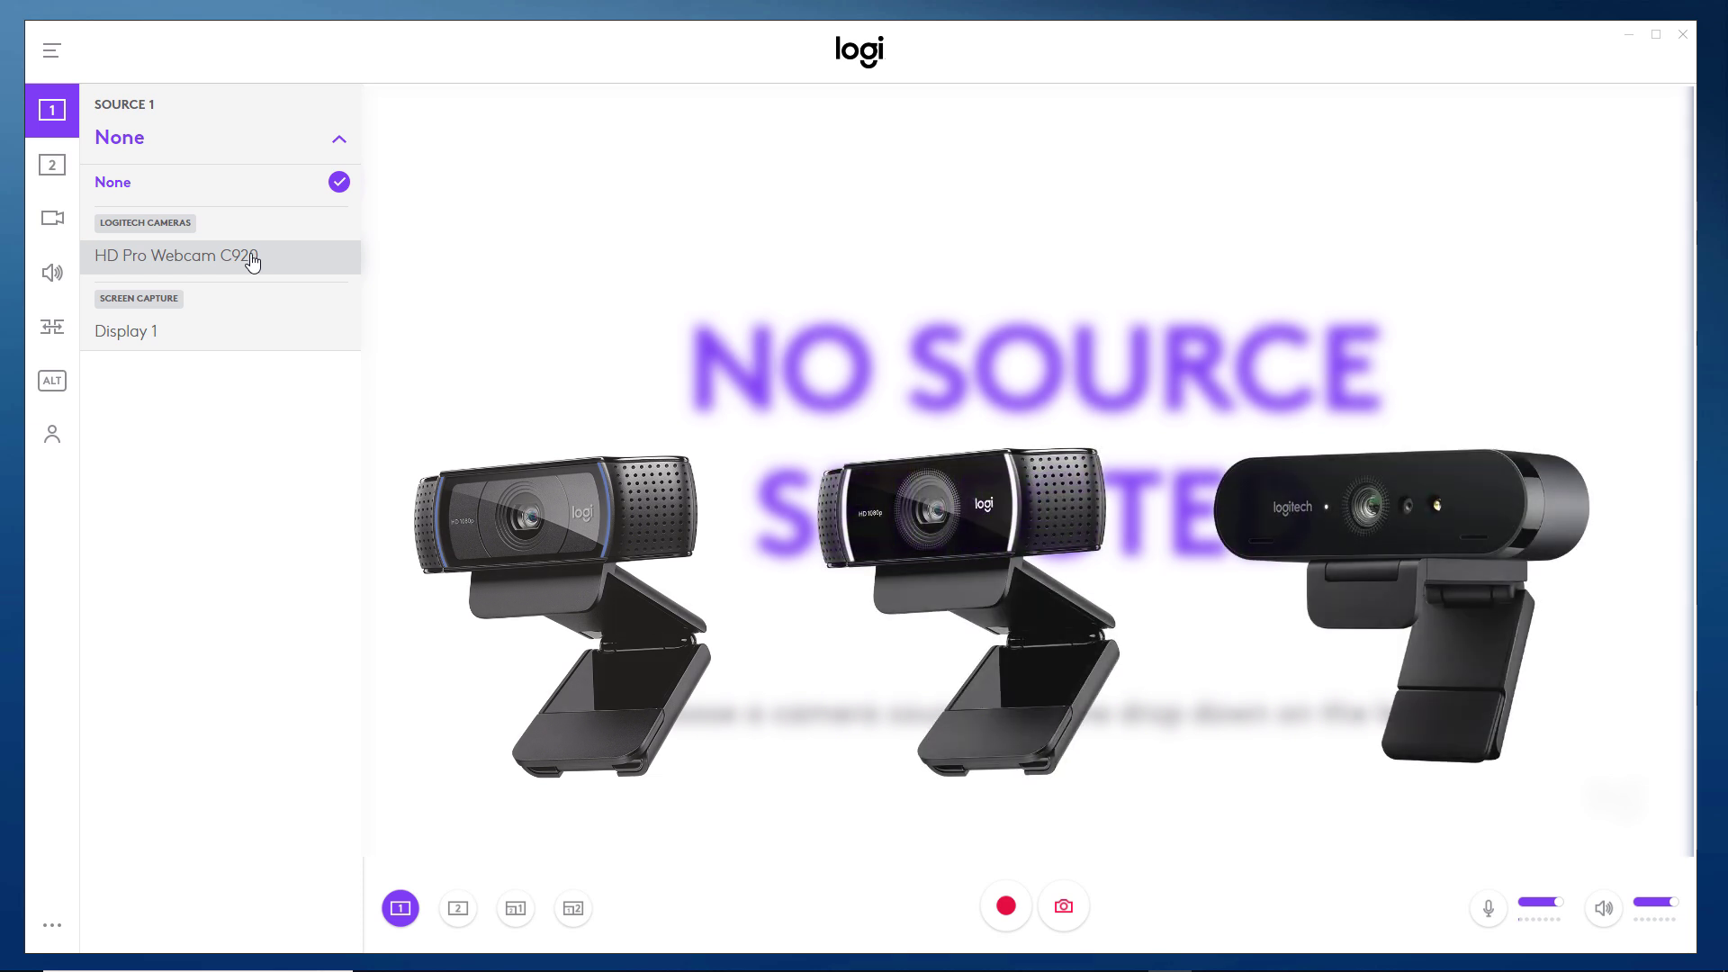
{"action": "left_click", "coordinate": [260, 258]}
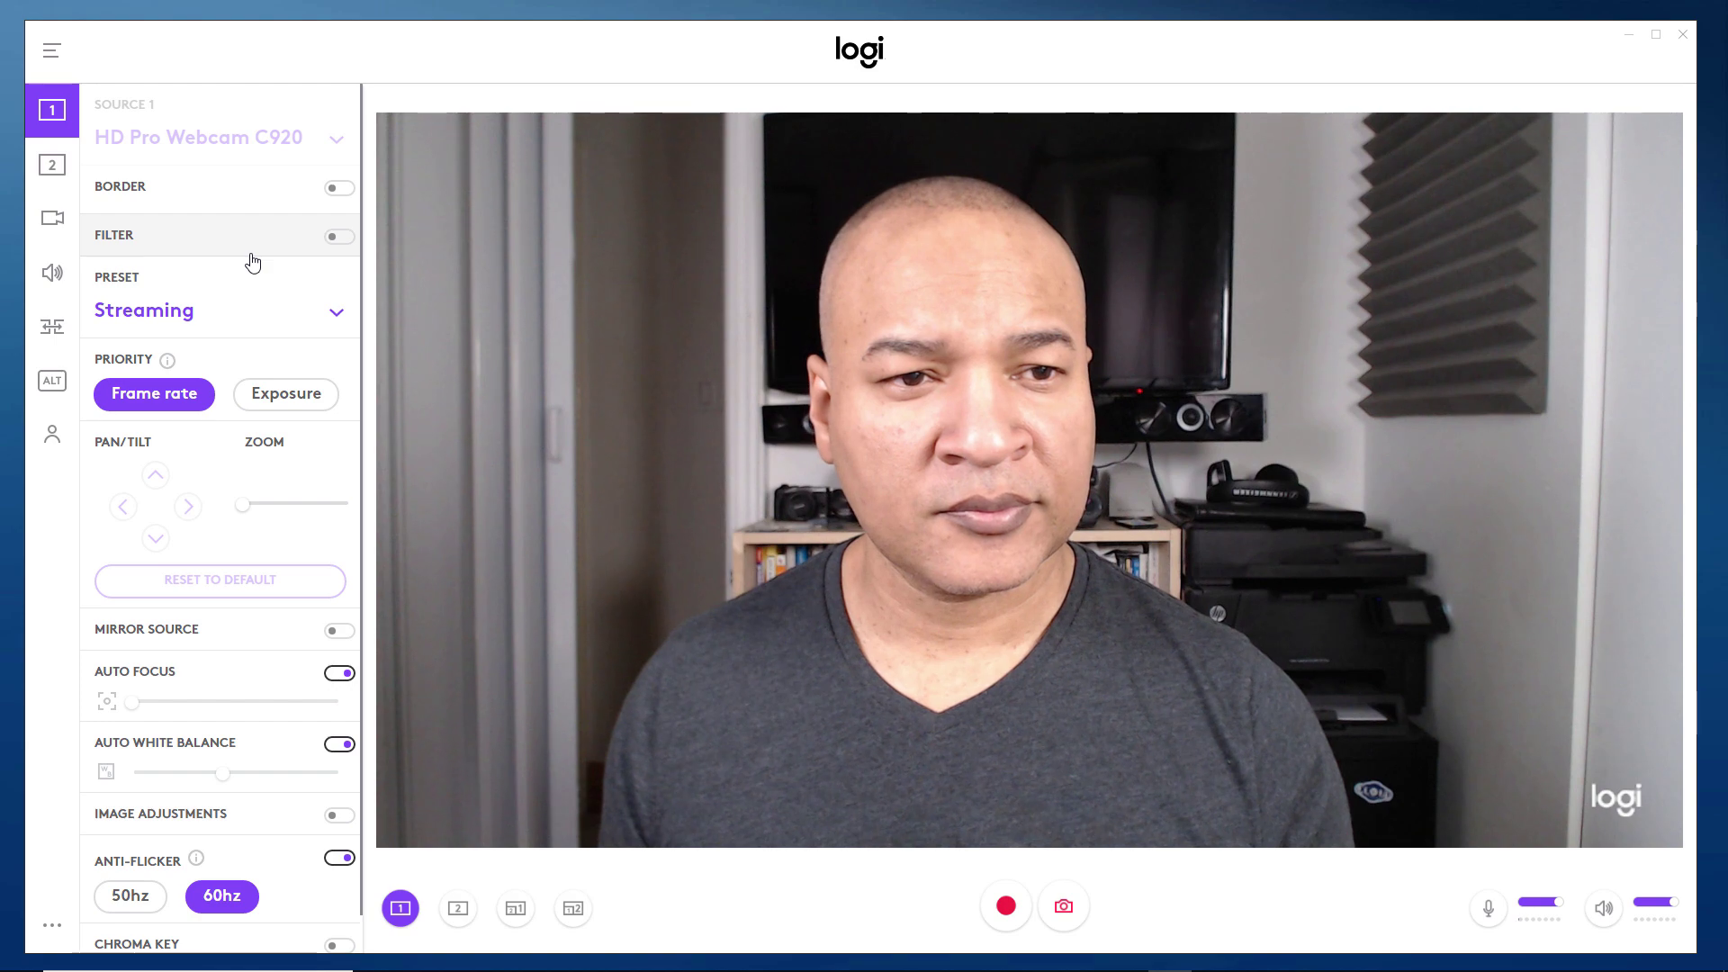
Set Source 2 to the Display 1 screen capture
{"action": "left_click", "coordinate": [60, 171]}
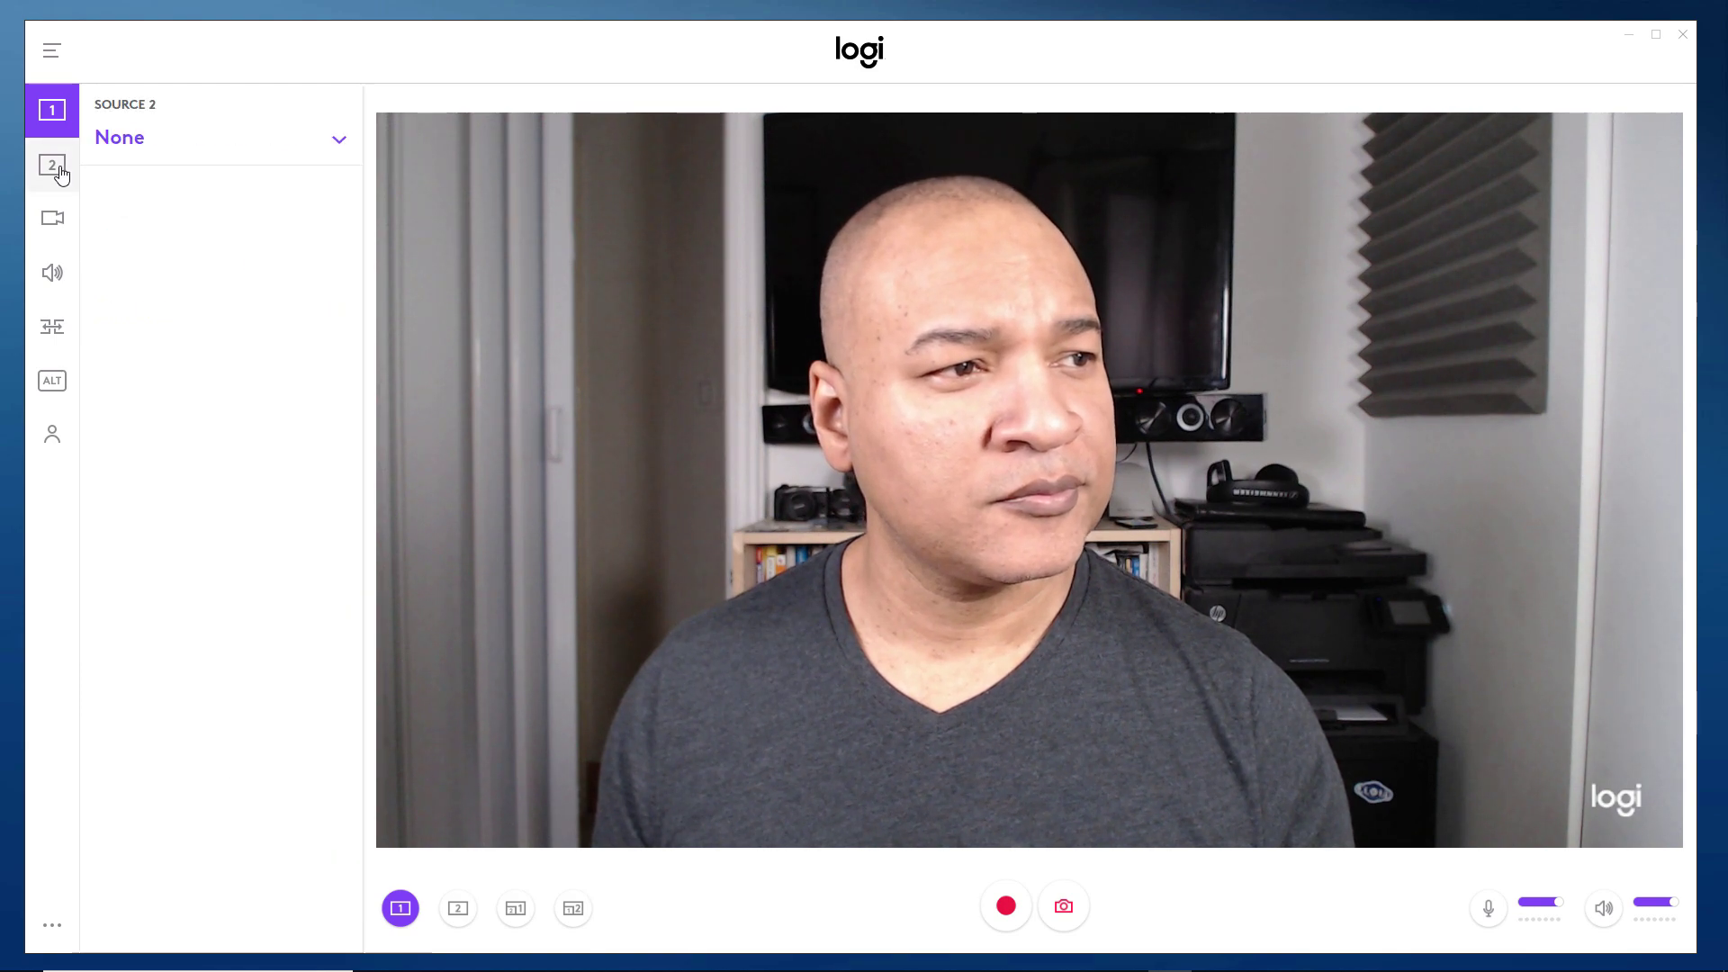
{"action": "left_click", "coordinate": [336, 144]}
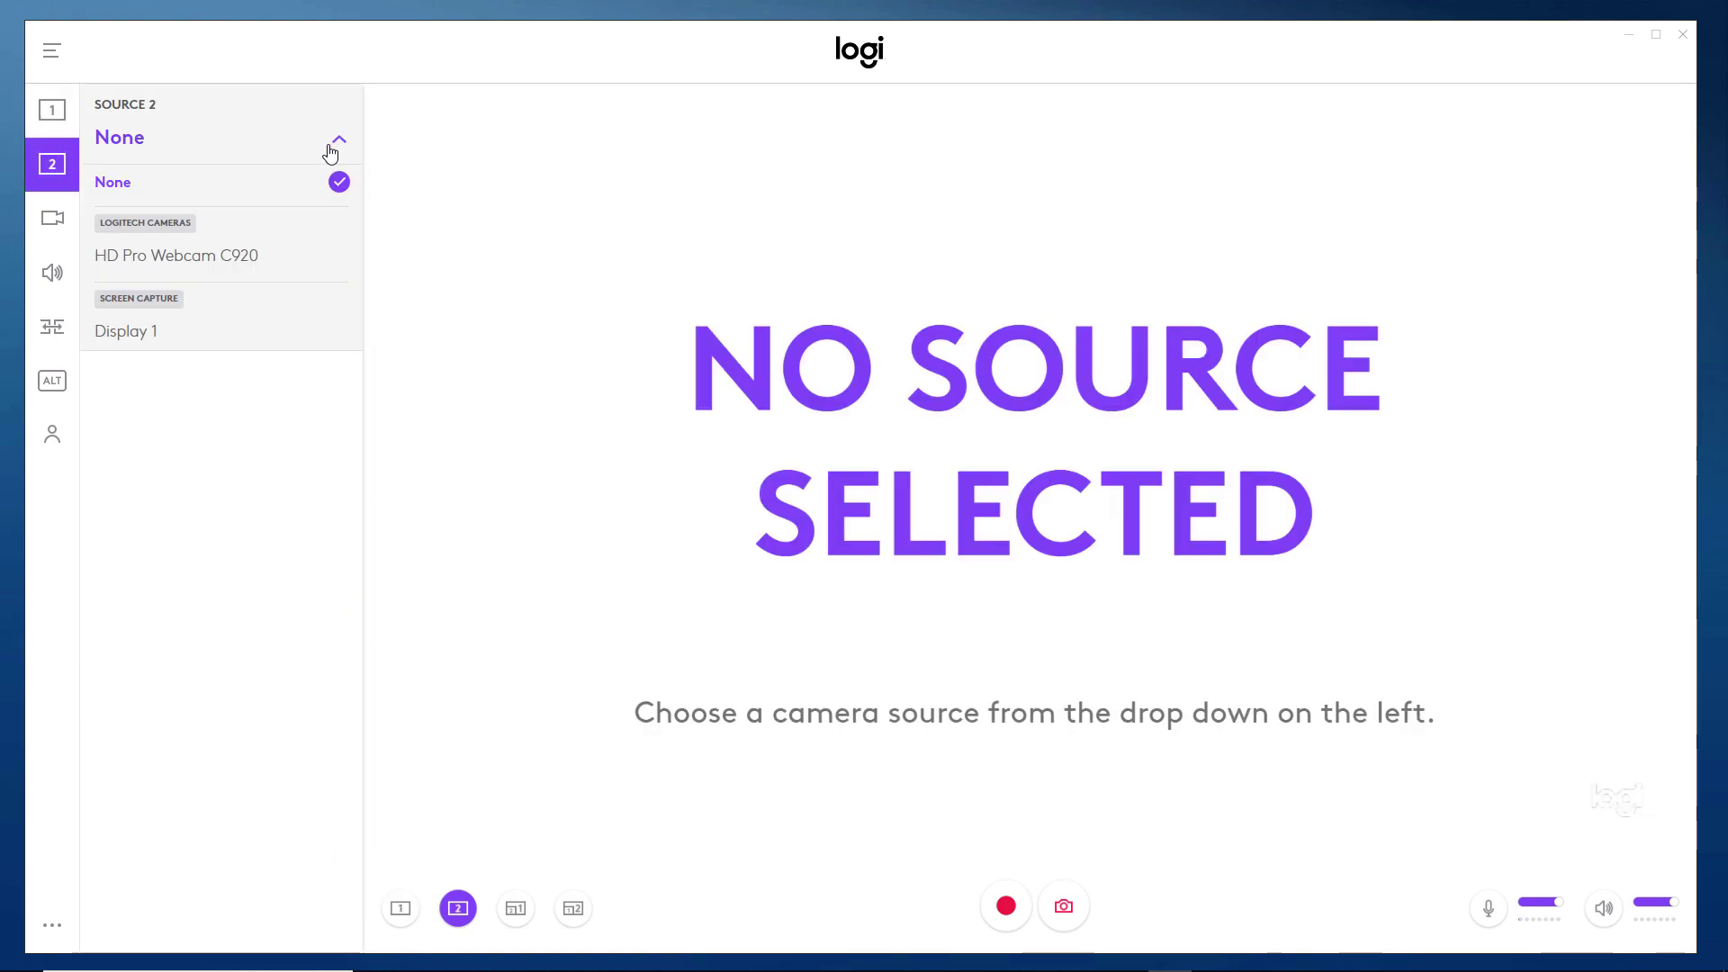
{"action": "left_click", "coordinate": [142, 340]}
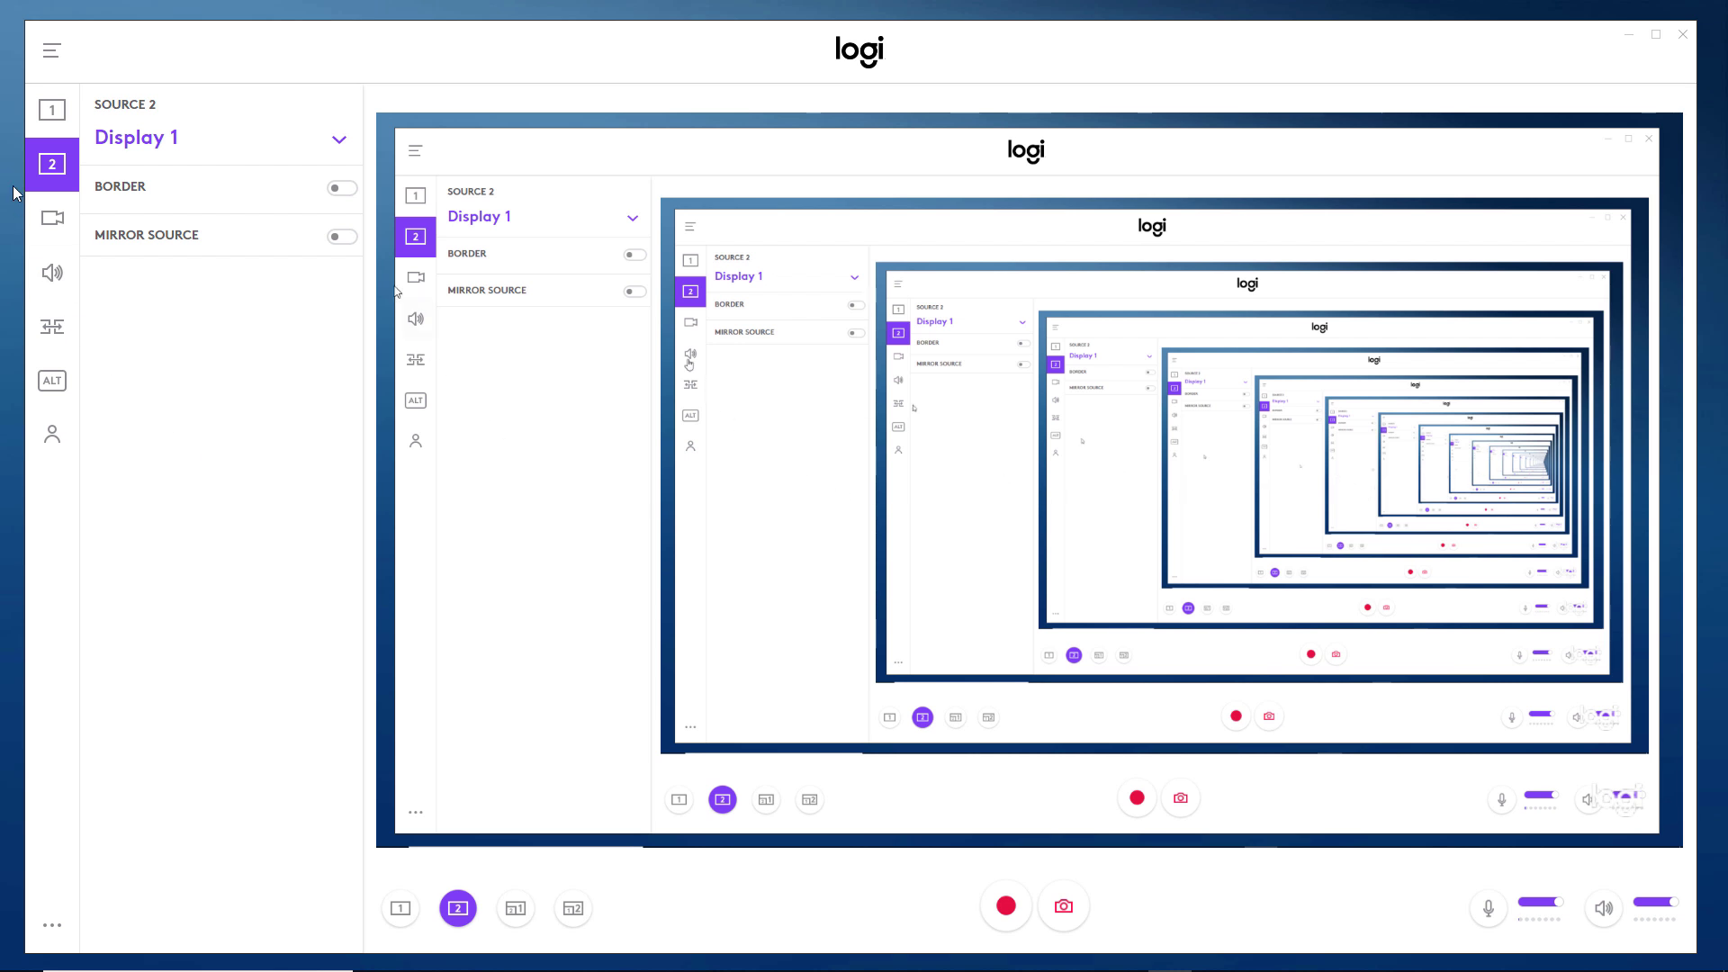
Try a thick dark red border (#C41C36) around the Source 1 webcam image, and switch the border off
{"action": "left_click", "coordinate": [49, 113]}
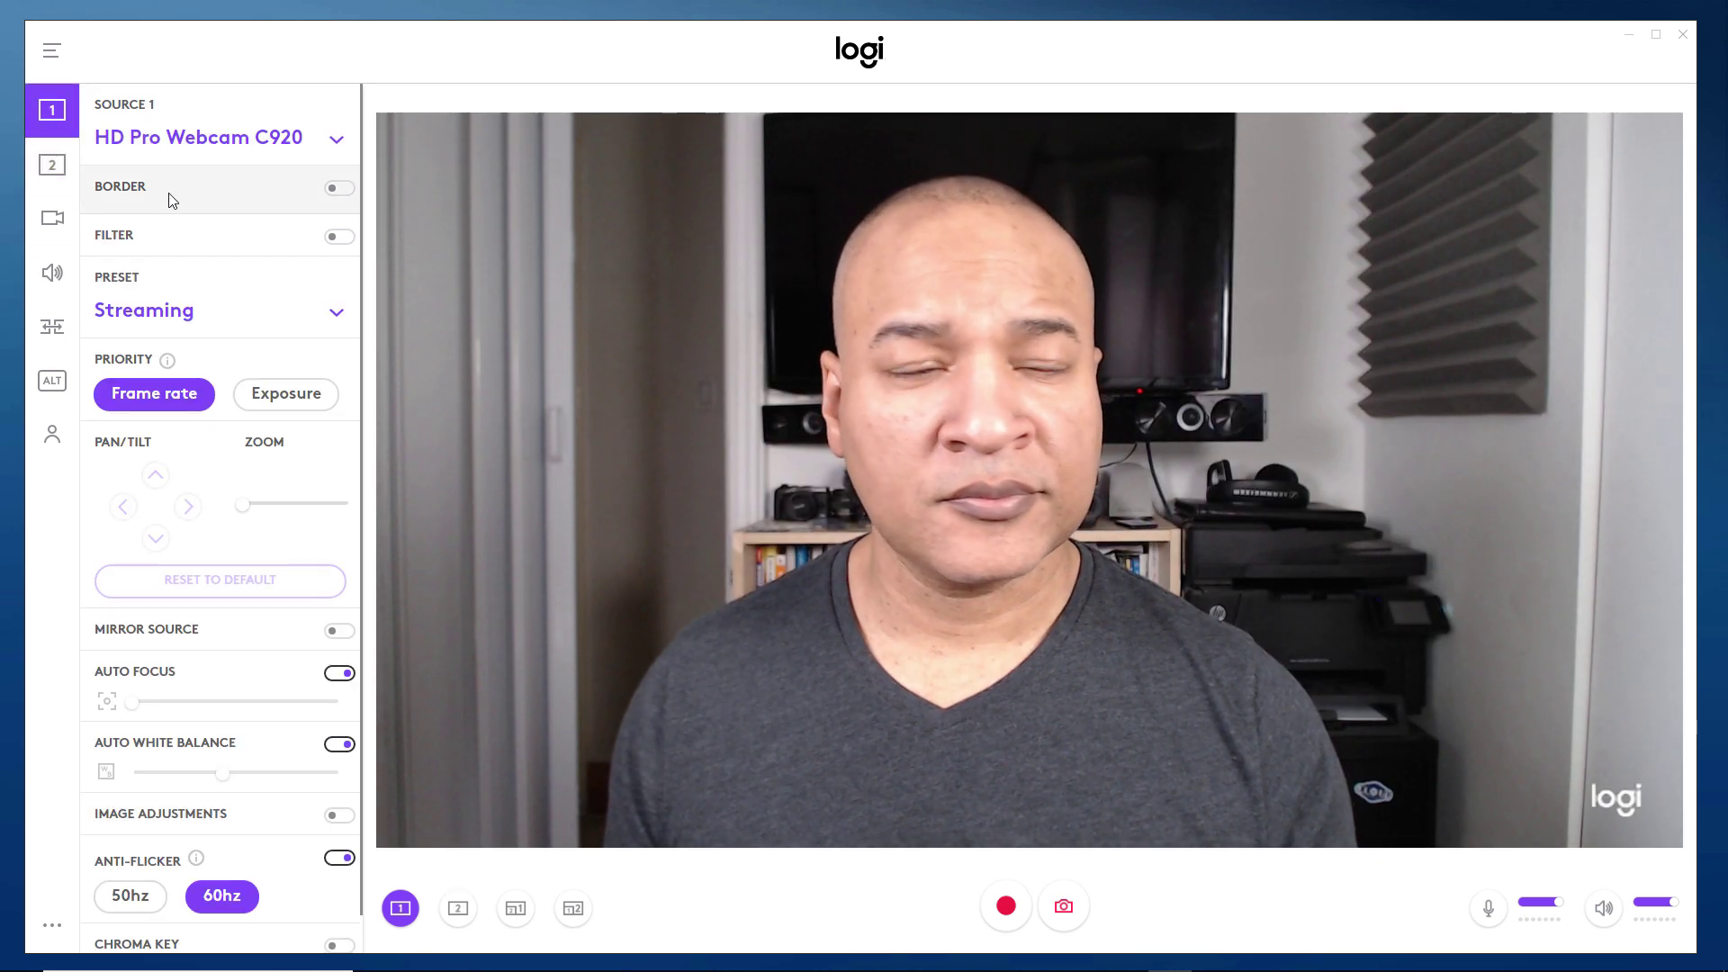
{"action": "left_click", "coordinate": [339, 188]}
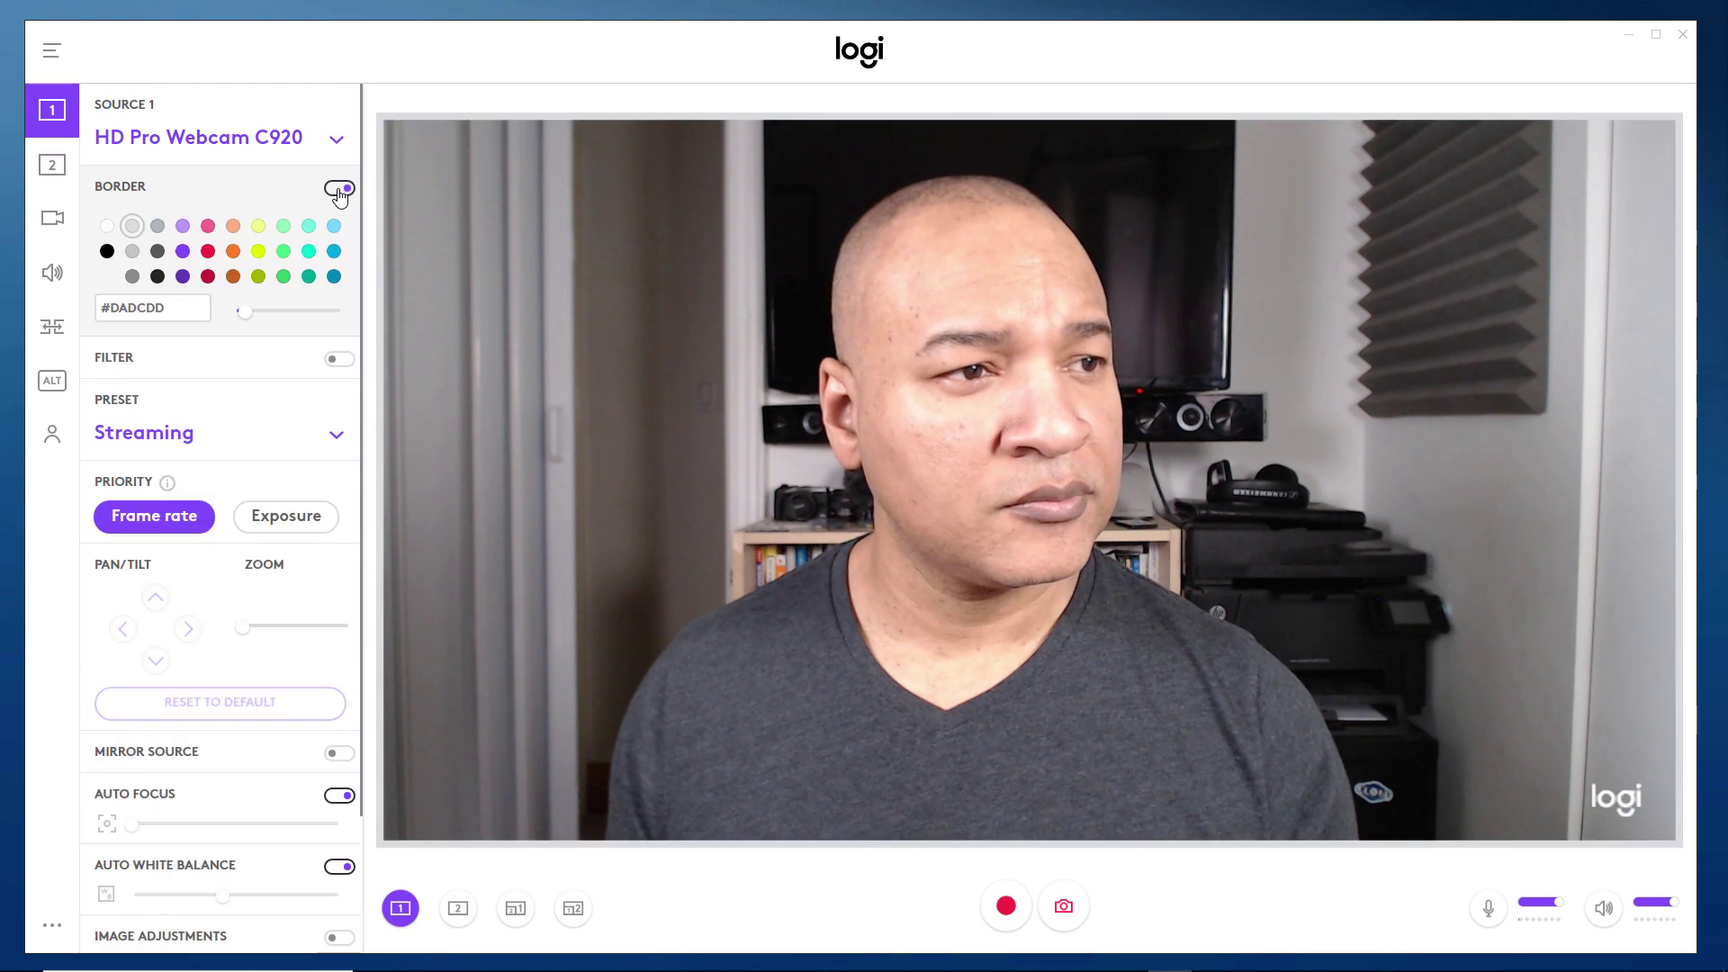
{"action": "left_click_drag", "start_coordinate": [245, 311], "coordinate": [304, 311]}
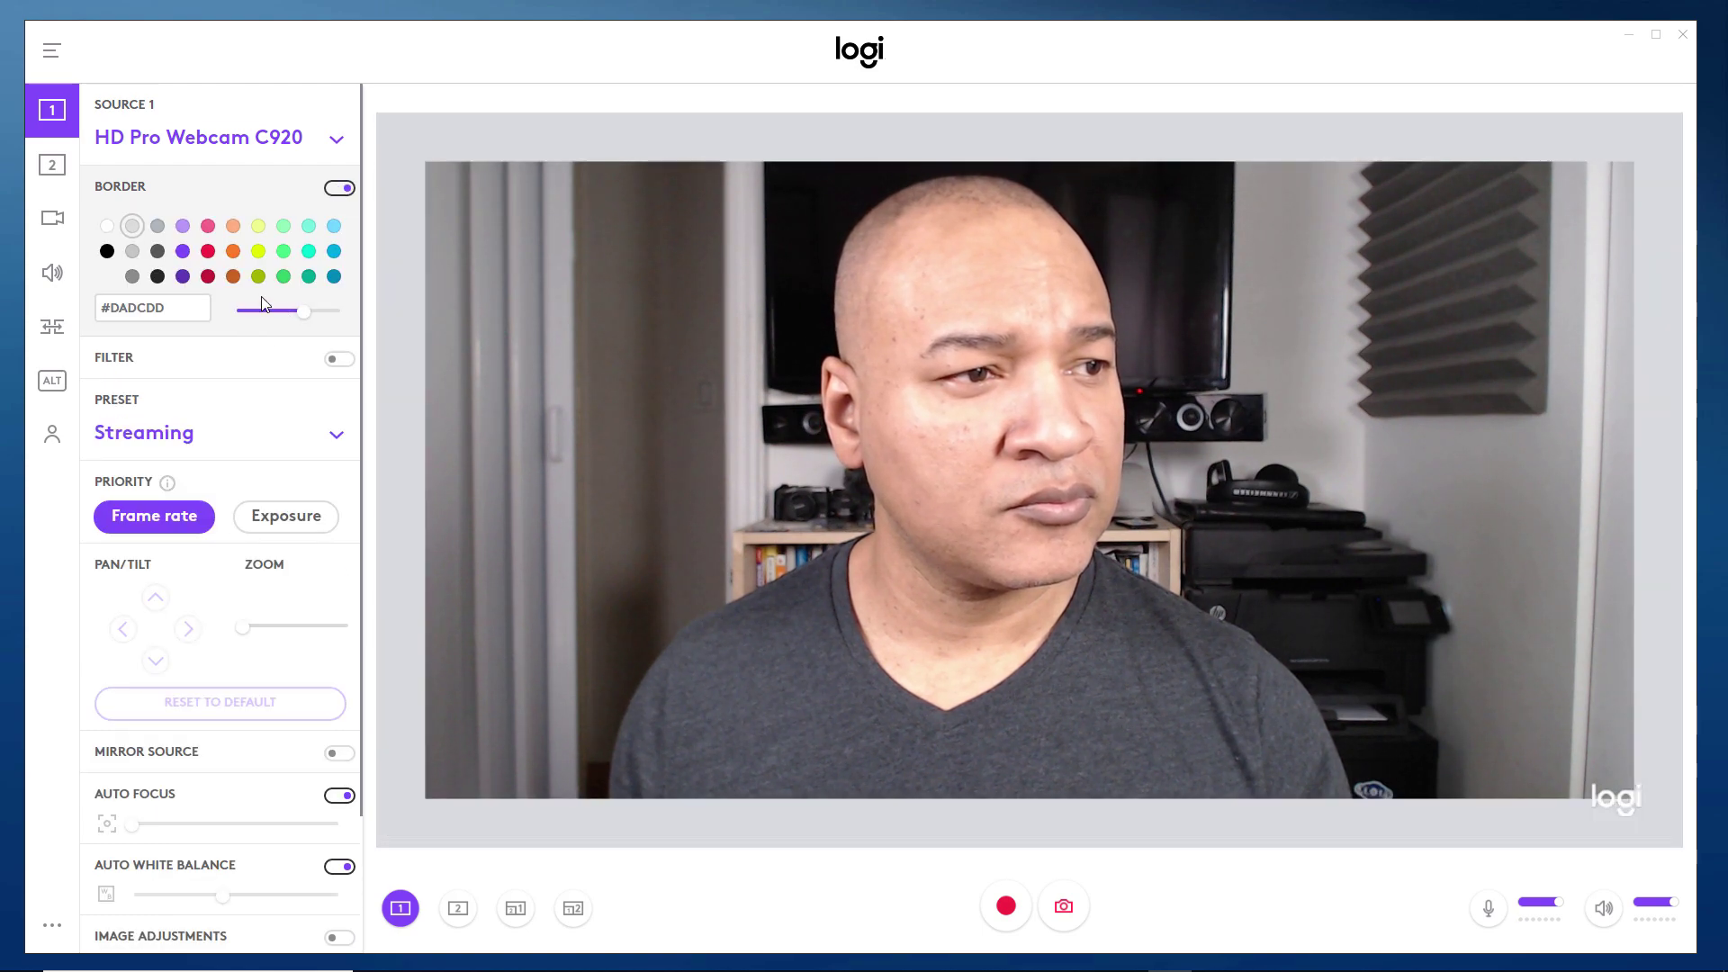
{"action": "left_click", "coordinate": [208, 277]}
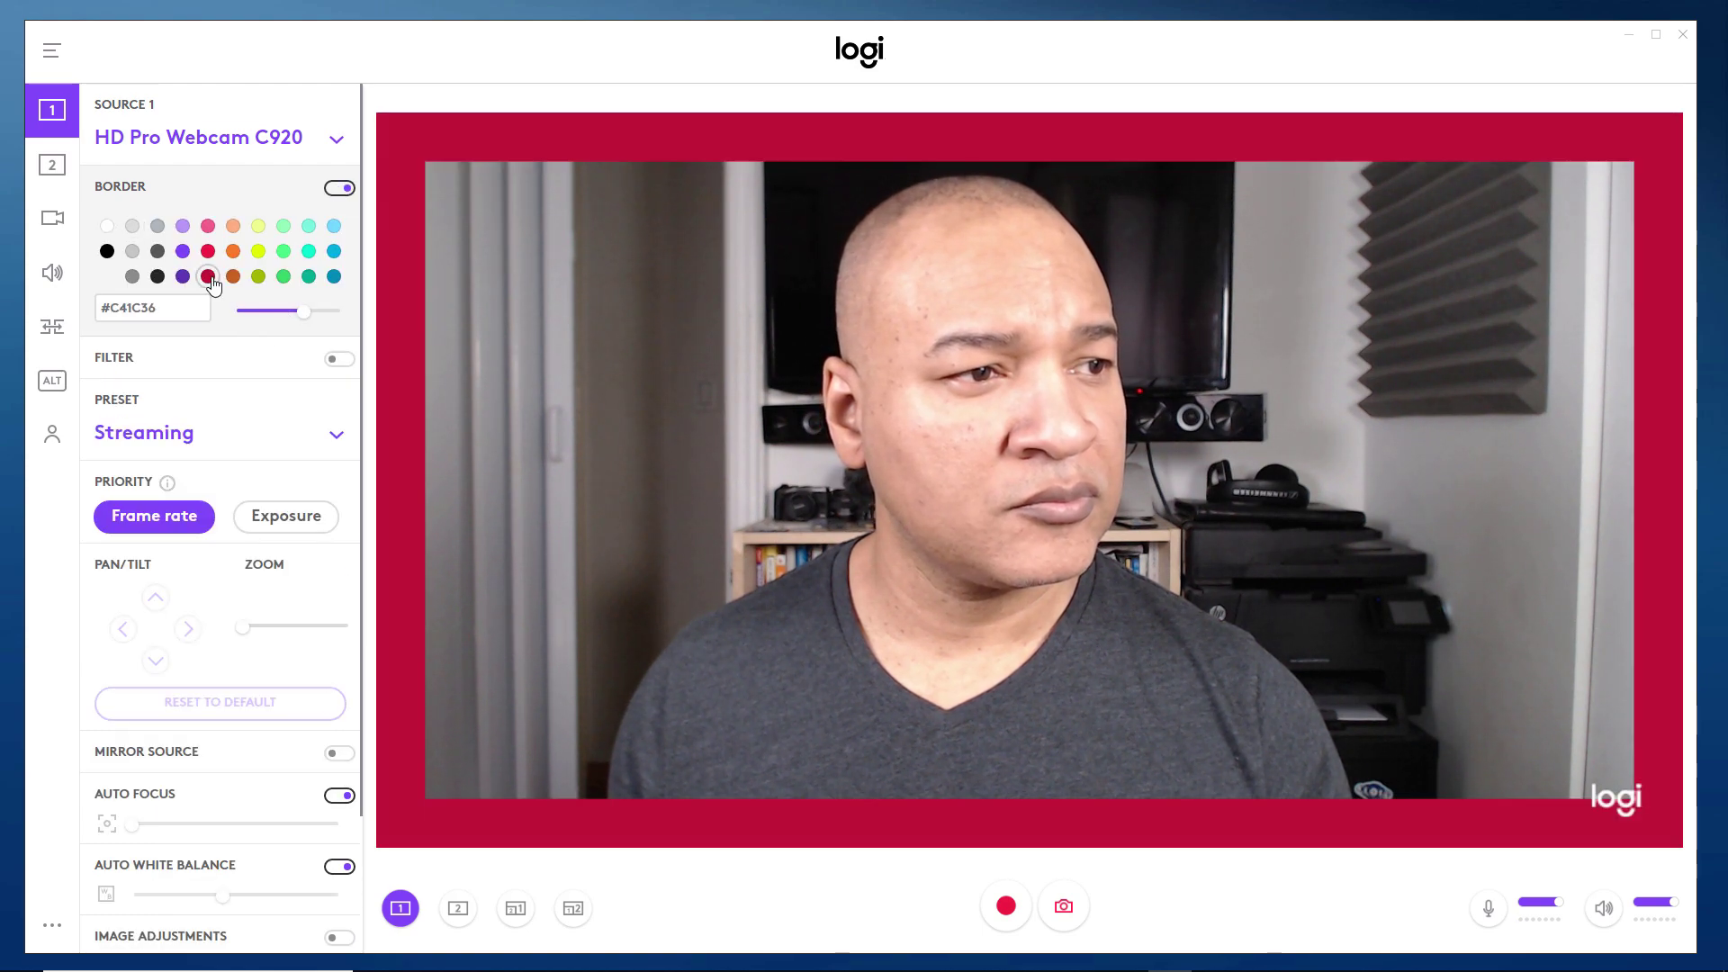
{"action": "left_click", "coordinate": [339, 188]}
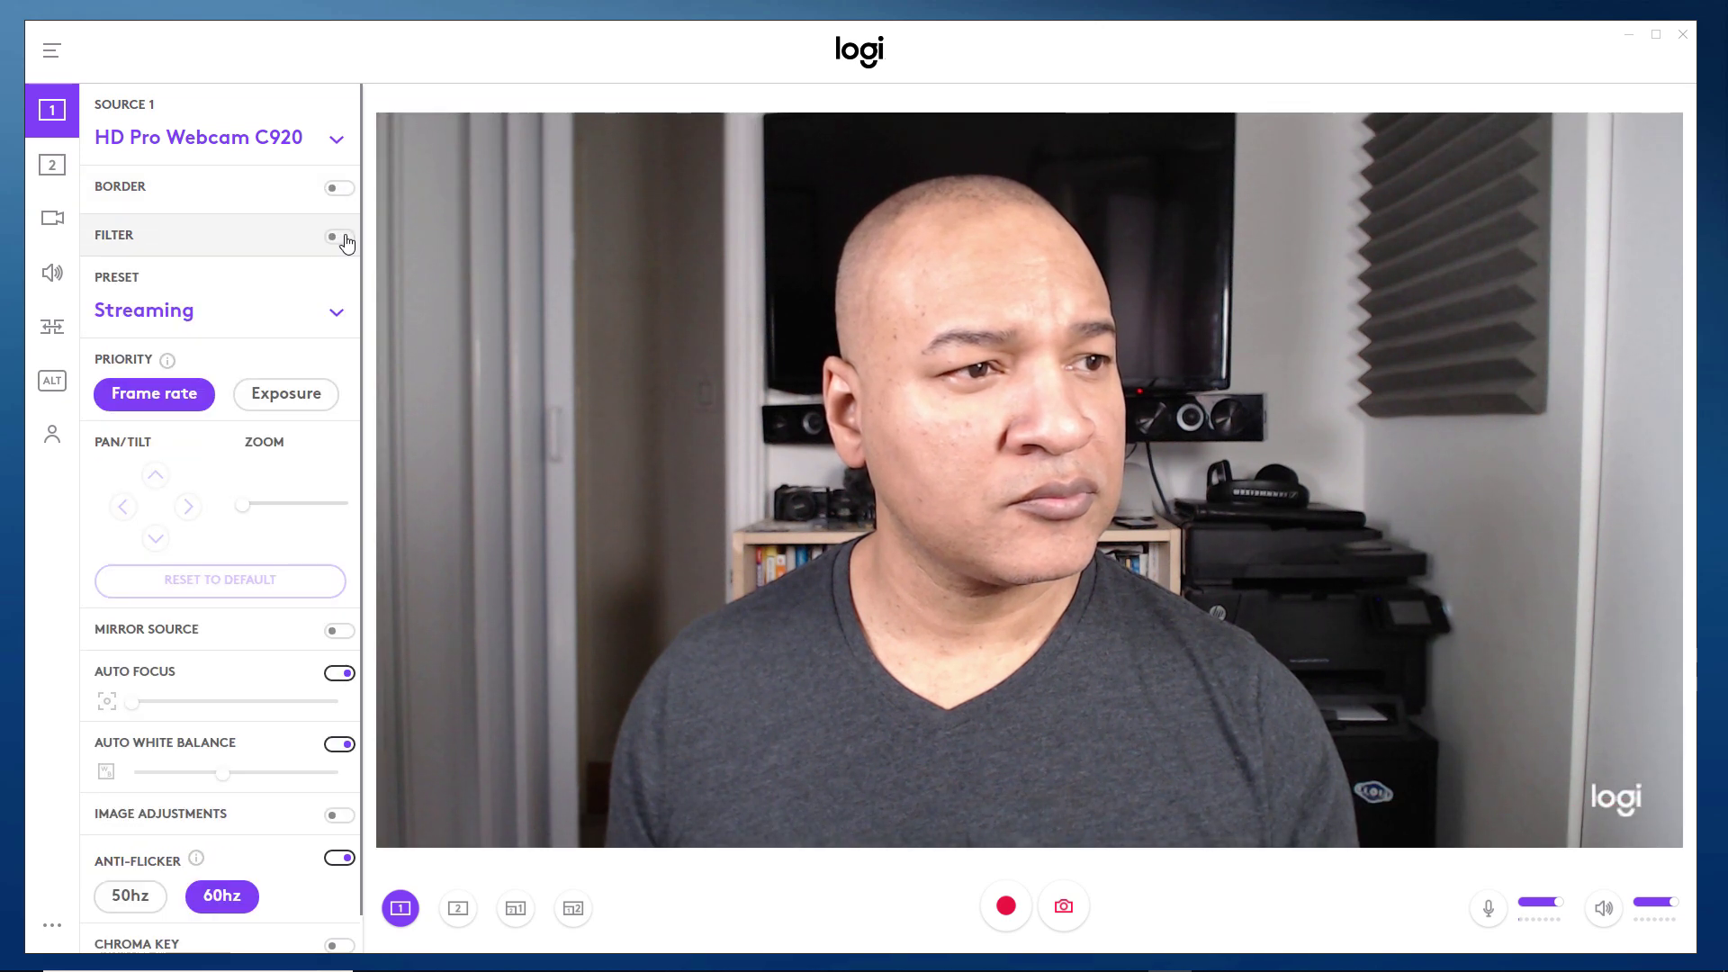
Preview the available filters one after another on the webcam image, ending with the blue one, and switch filtering off
{"action": "left_click", "coordinate": [342, 237]}
{"action": "left_click", "coordinate": [225, 273]}
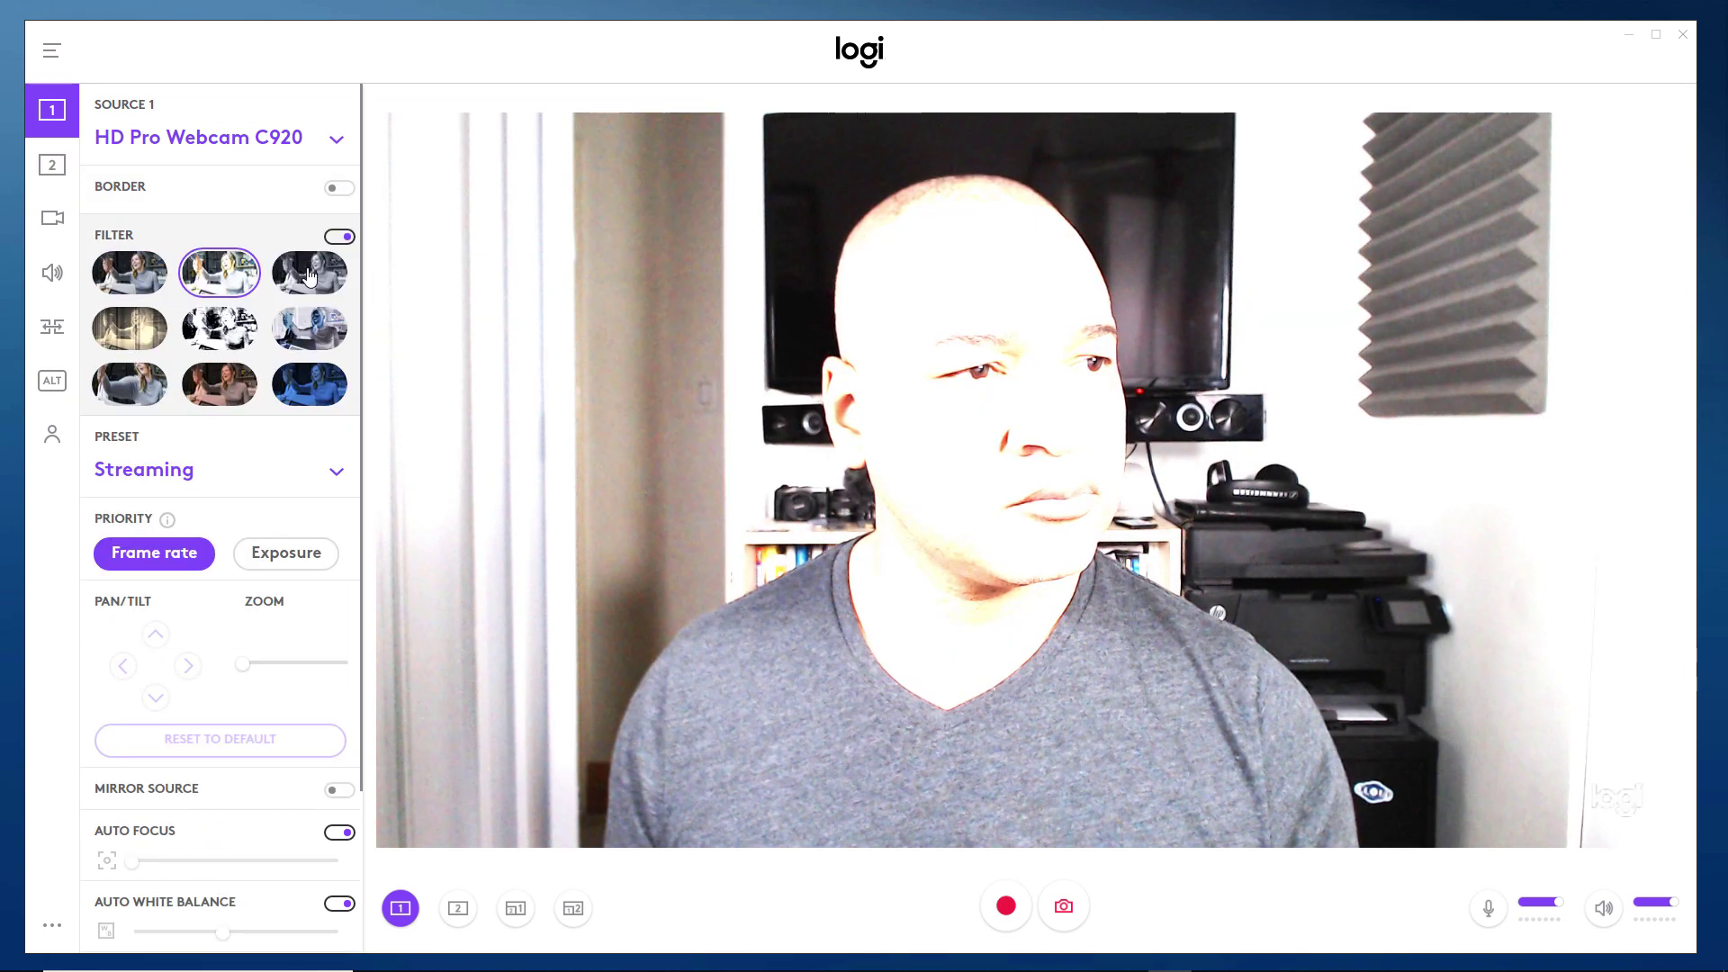
{"action": "left_click", "coordinate": [309, 272]}
{"action": "left_click", "coordinate": [152, 333]}
{"action": "left_click", "coordinate": [219, 329]}
{"action": "left_click", "coordinate": [306, 333]}
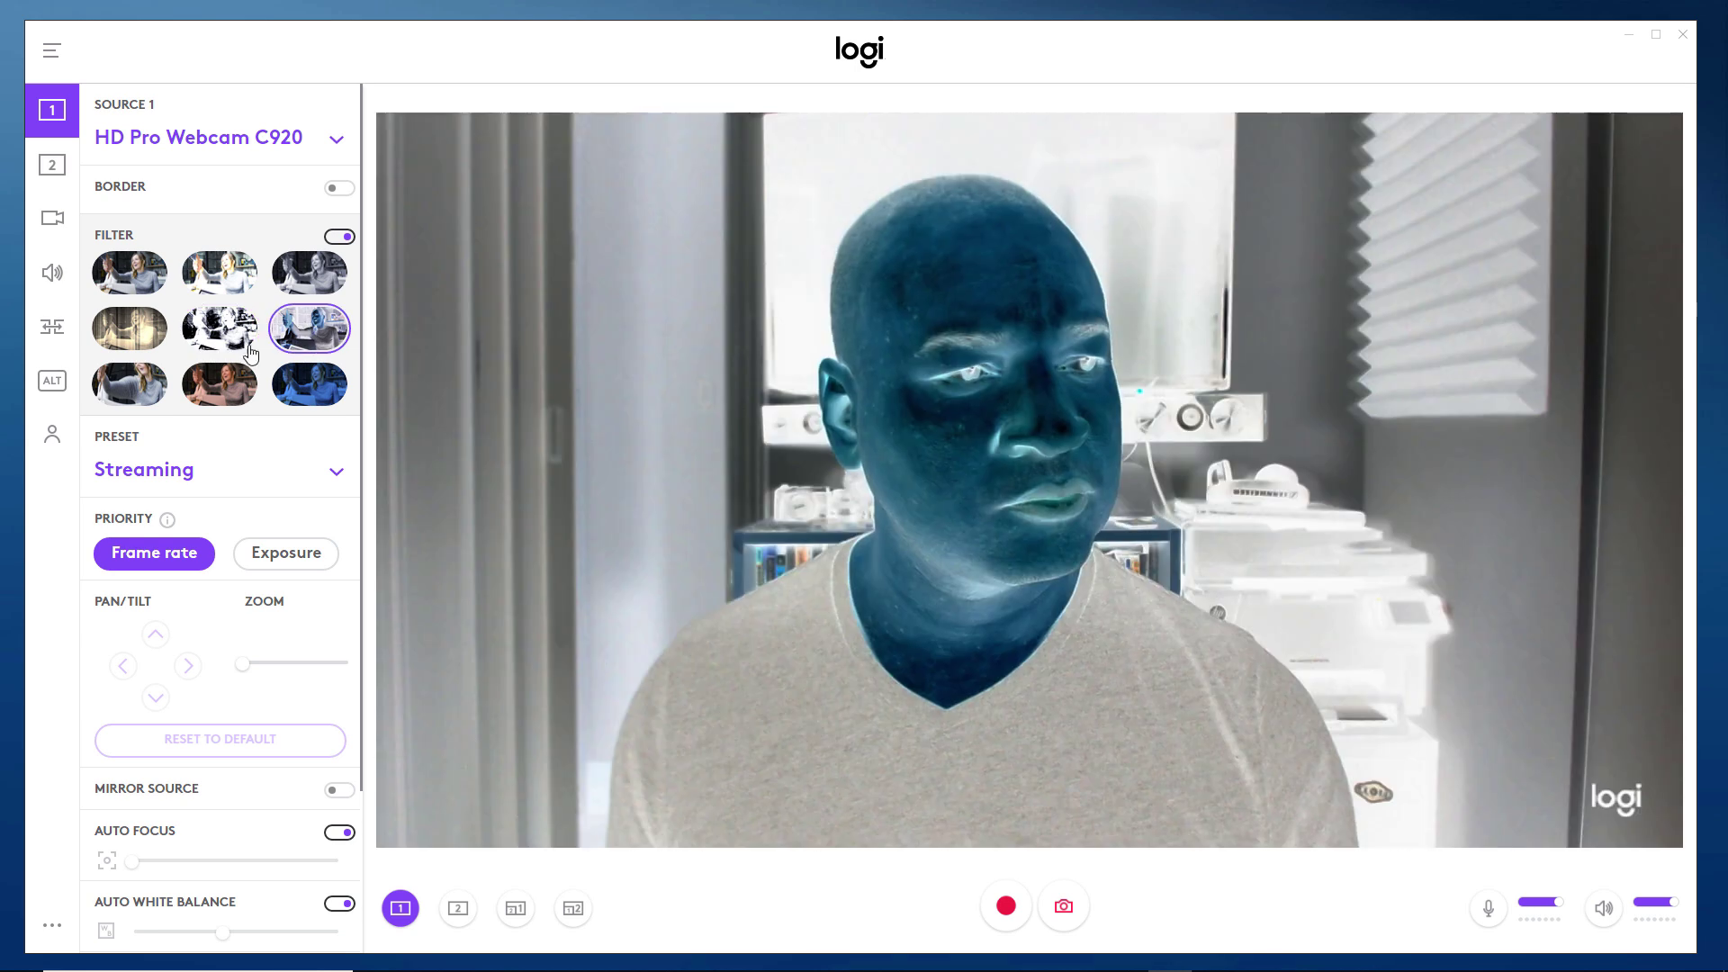
{"action": "left_click", "coordinate": [146, 391]}
{"action": "left_click", "coordinate": [225, 387]}
{"action": "left_click", "coordinate": [294, 393]}
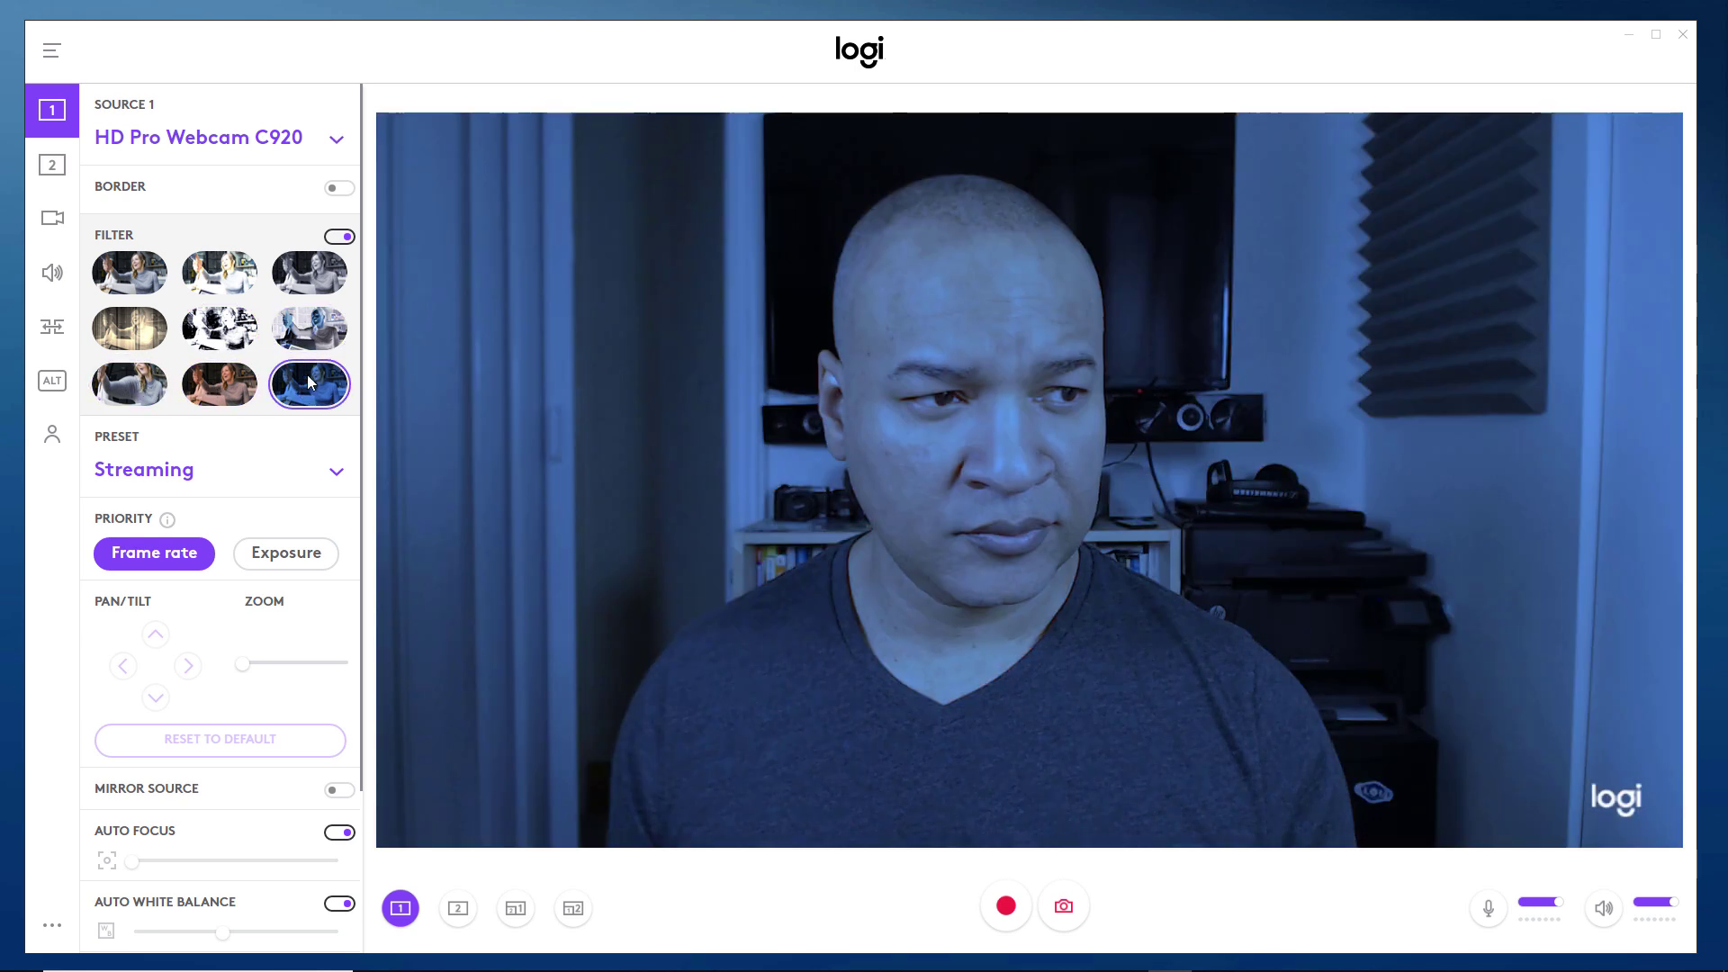
{"action": "left_click", "coordinate": [337, 237]}
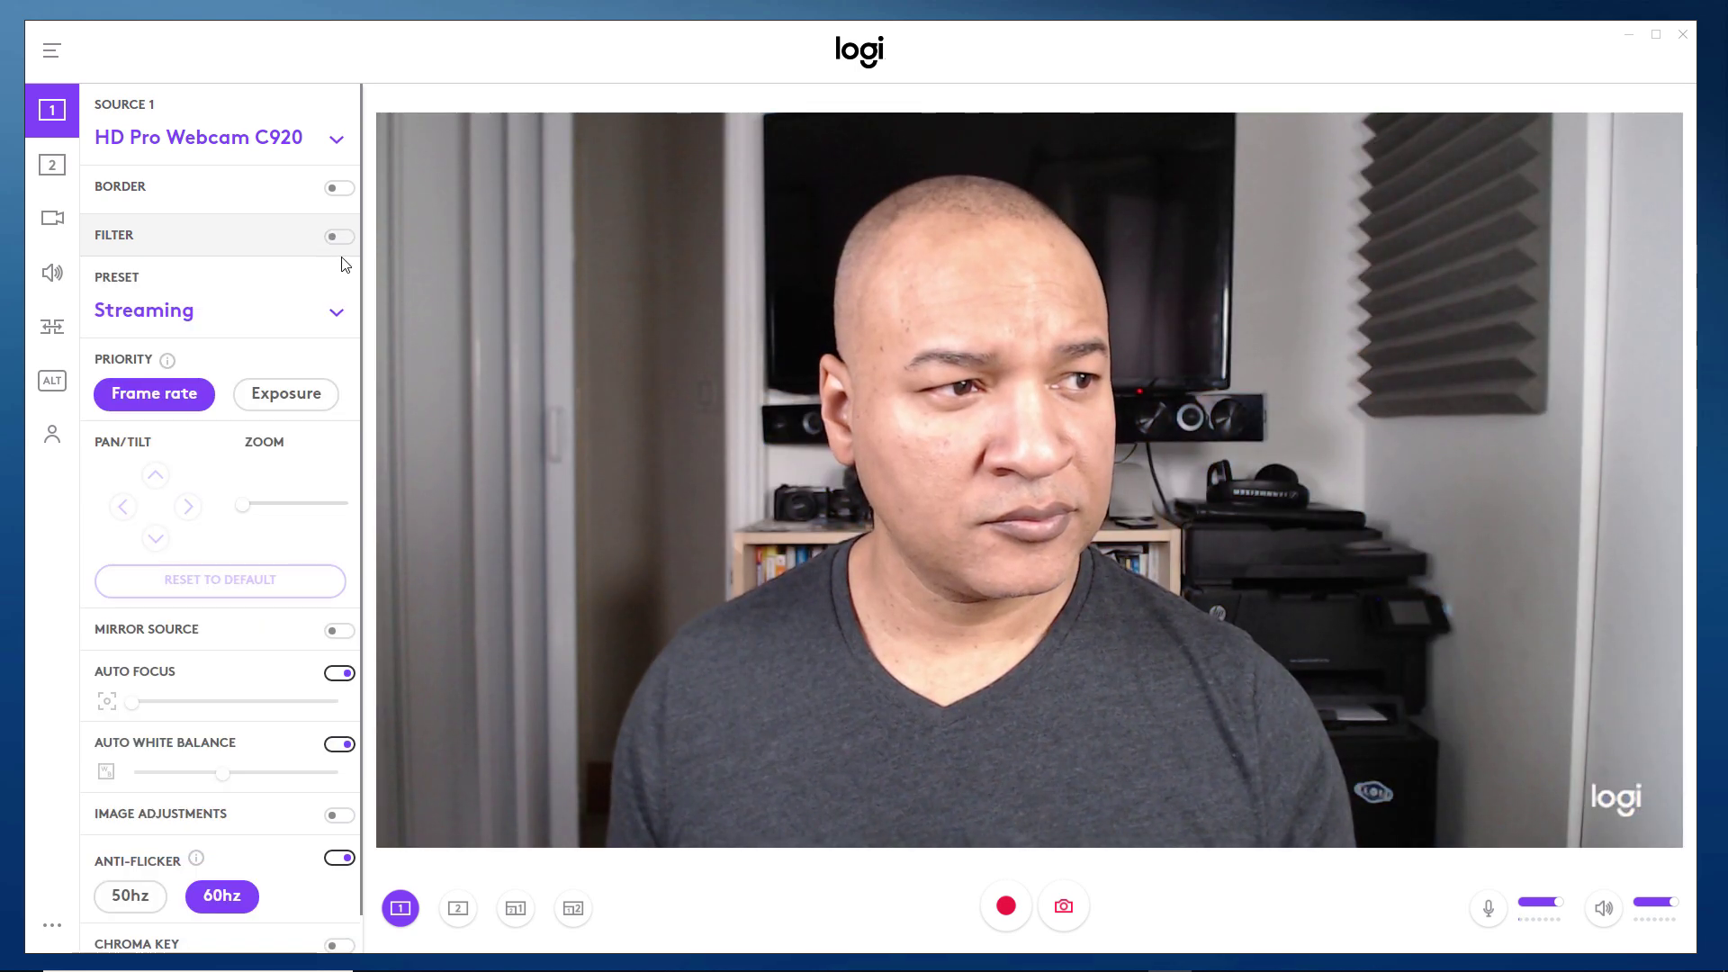
Try the Video Calling preset on the webcam and return to the Streaming preset
{"action": "left_click", "coordinate": [338, 312]}
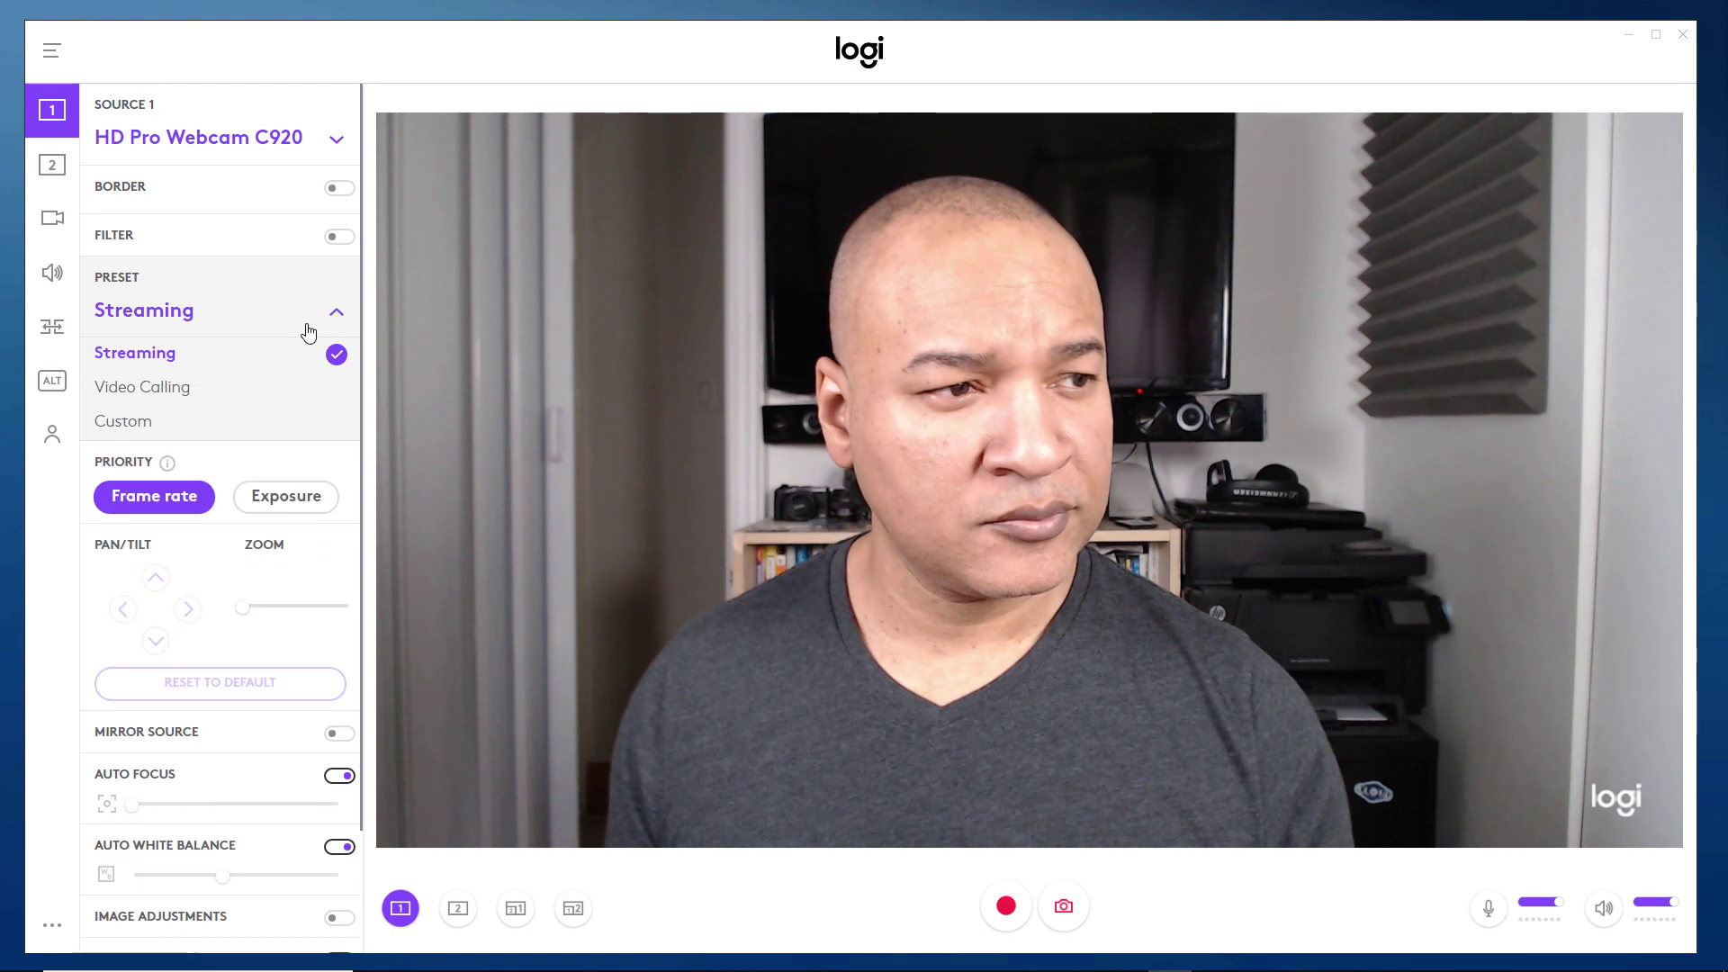
{"action": "left_click", "coordinate": [194, 394]}
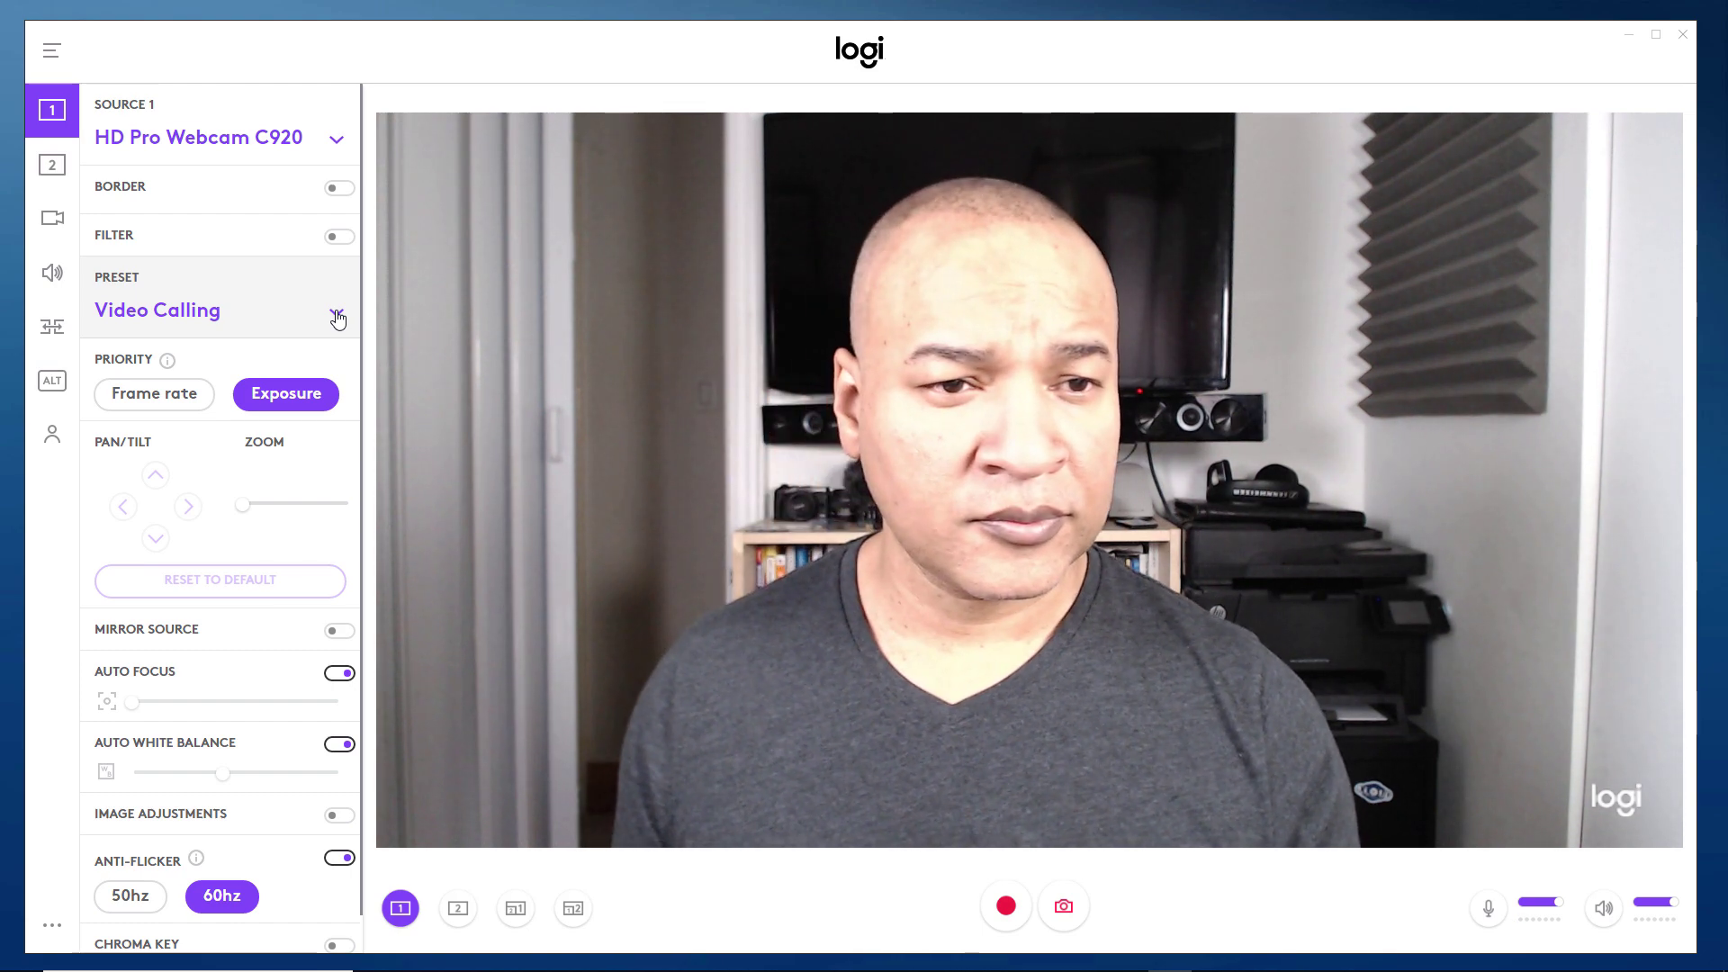
{"action": "left_click", "coordinate": [338, 315]}
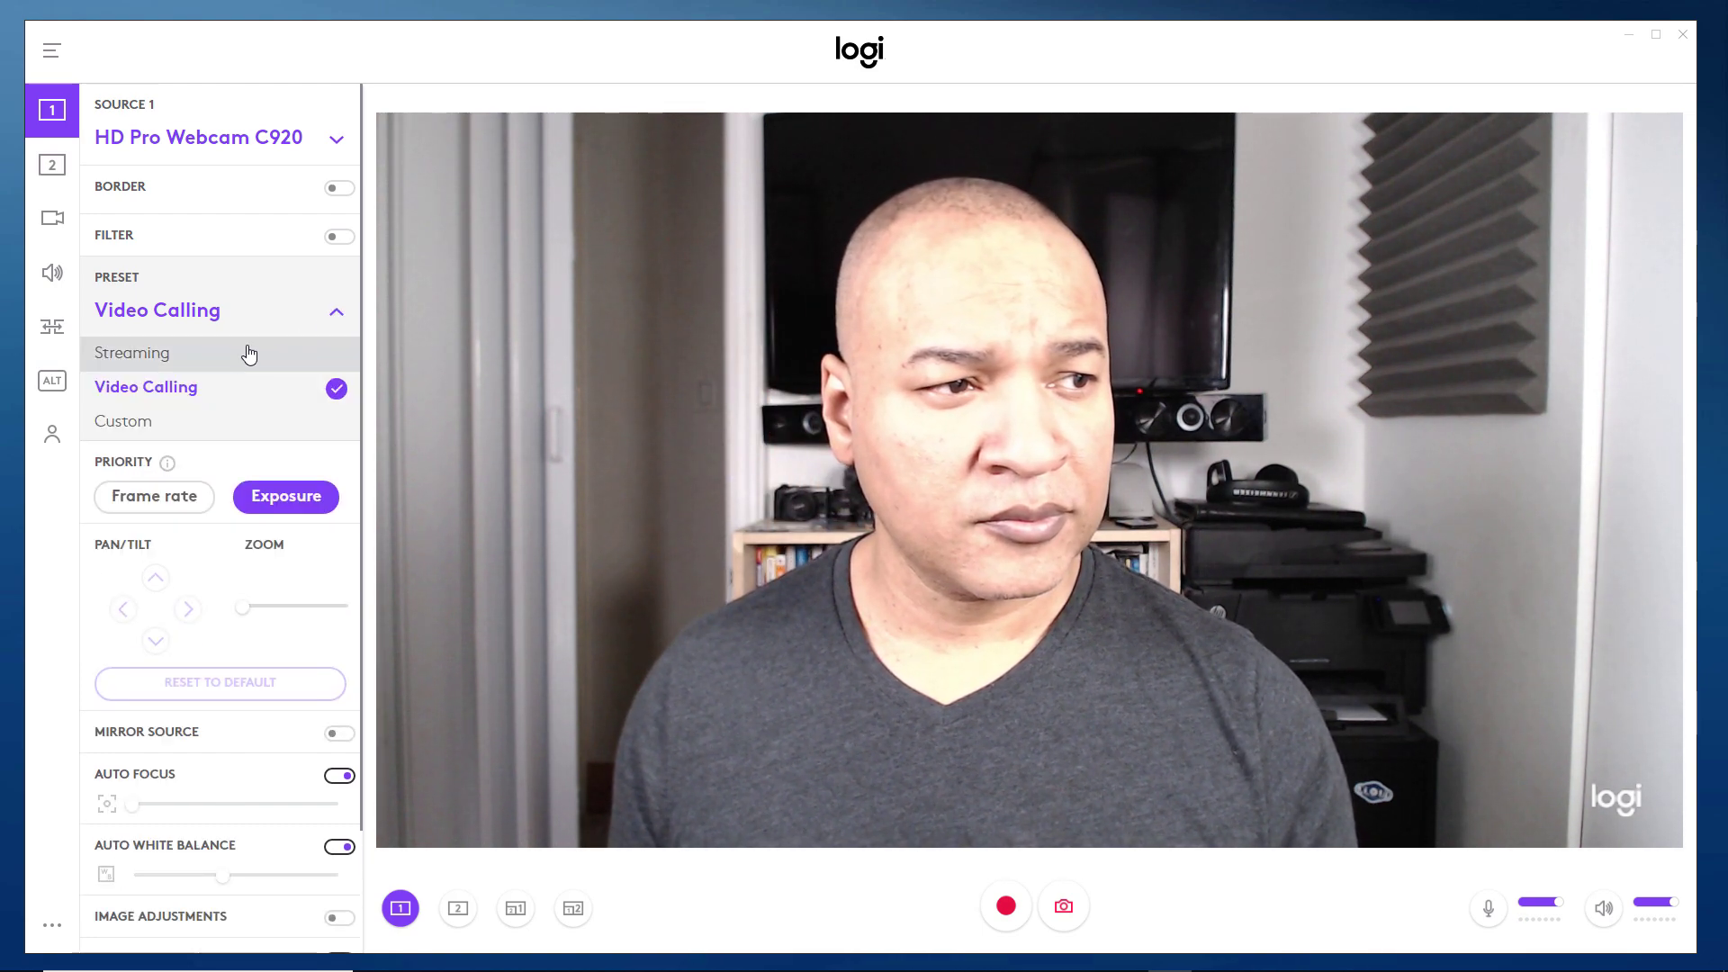
{"action": "left_click", "coordinate": [151, 356]}
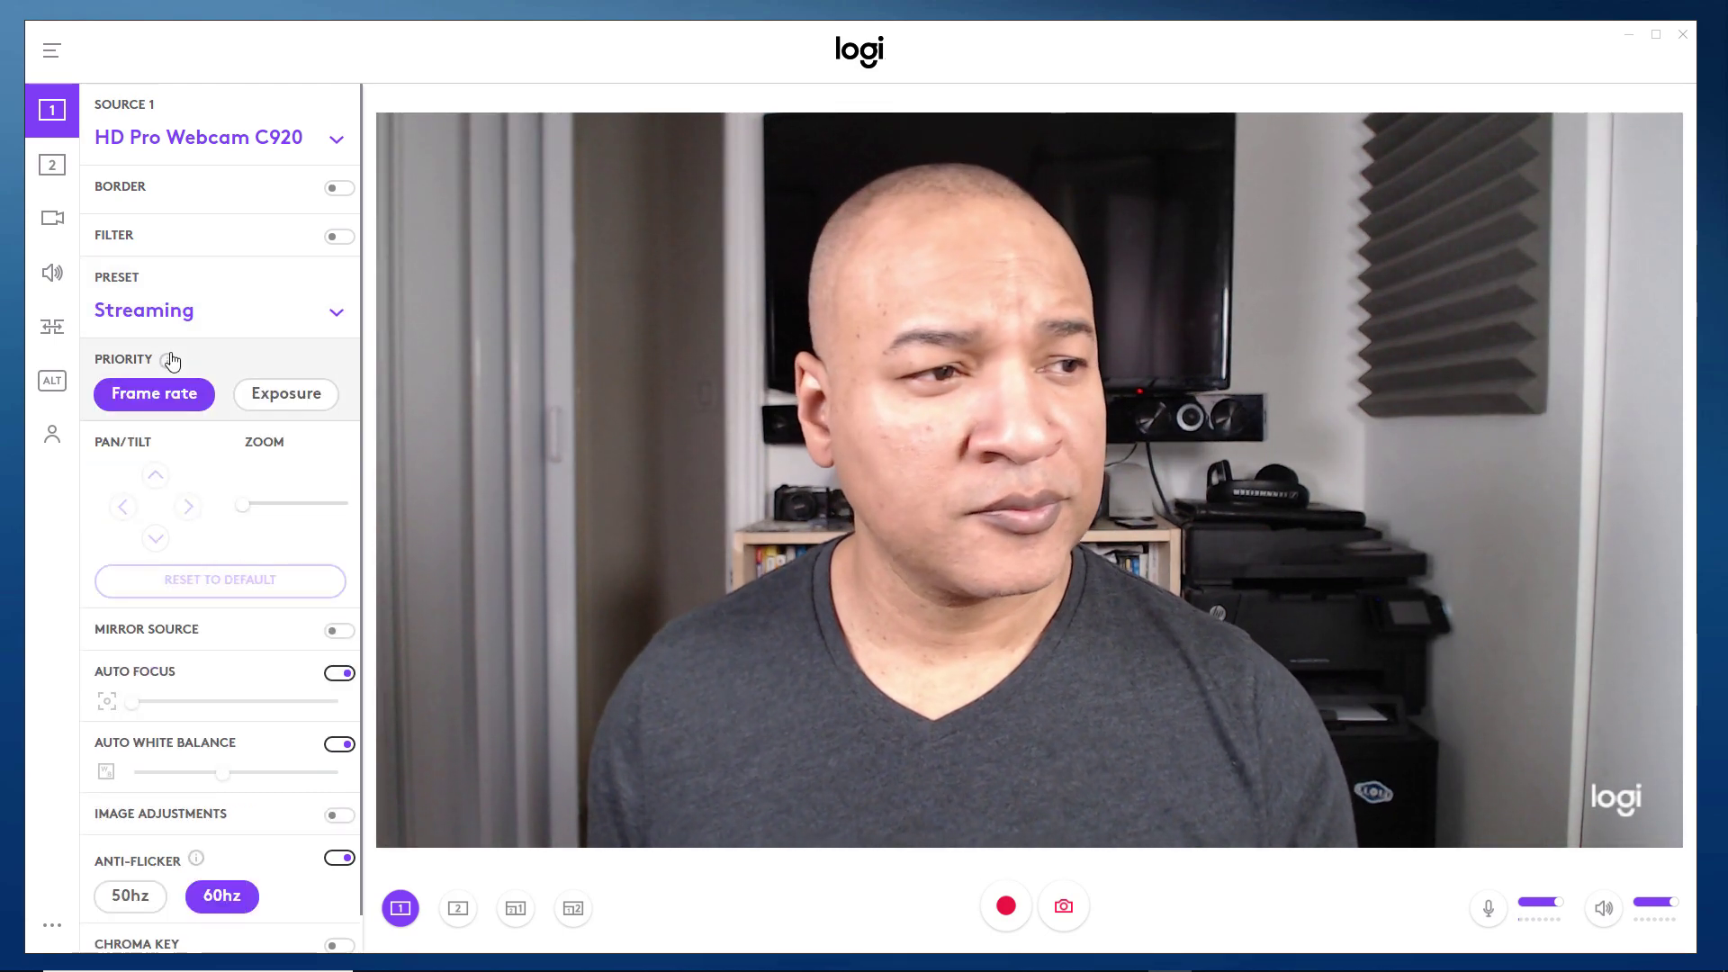
Try zooming in on the webcam image, panning it sideways and tilting it up, and return the zoom to its minimum
{"action": "left_click_drag", "start_coordinate": [244, 505], "coordinate": [309, 511]}
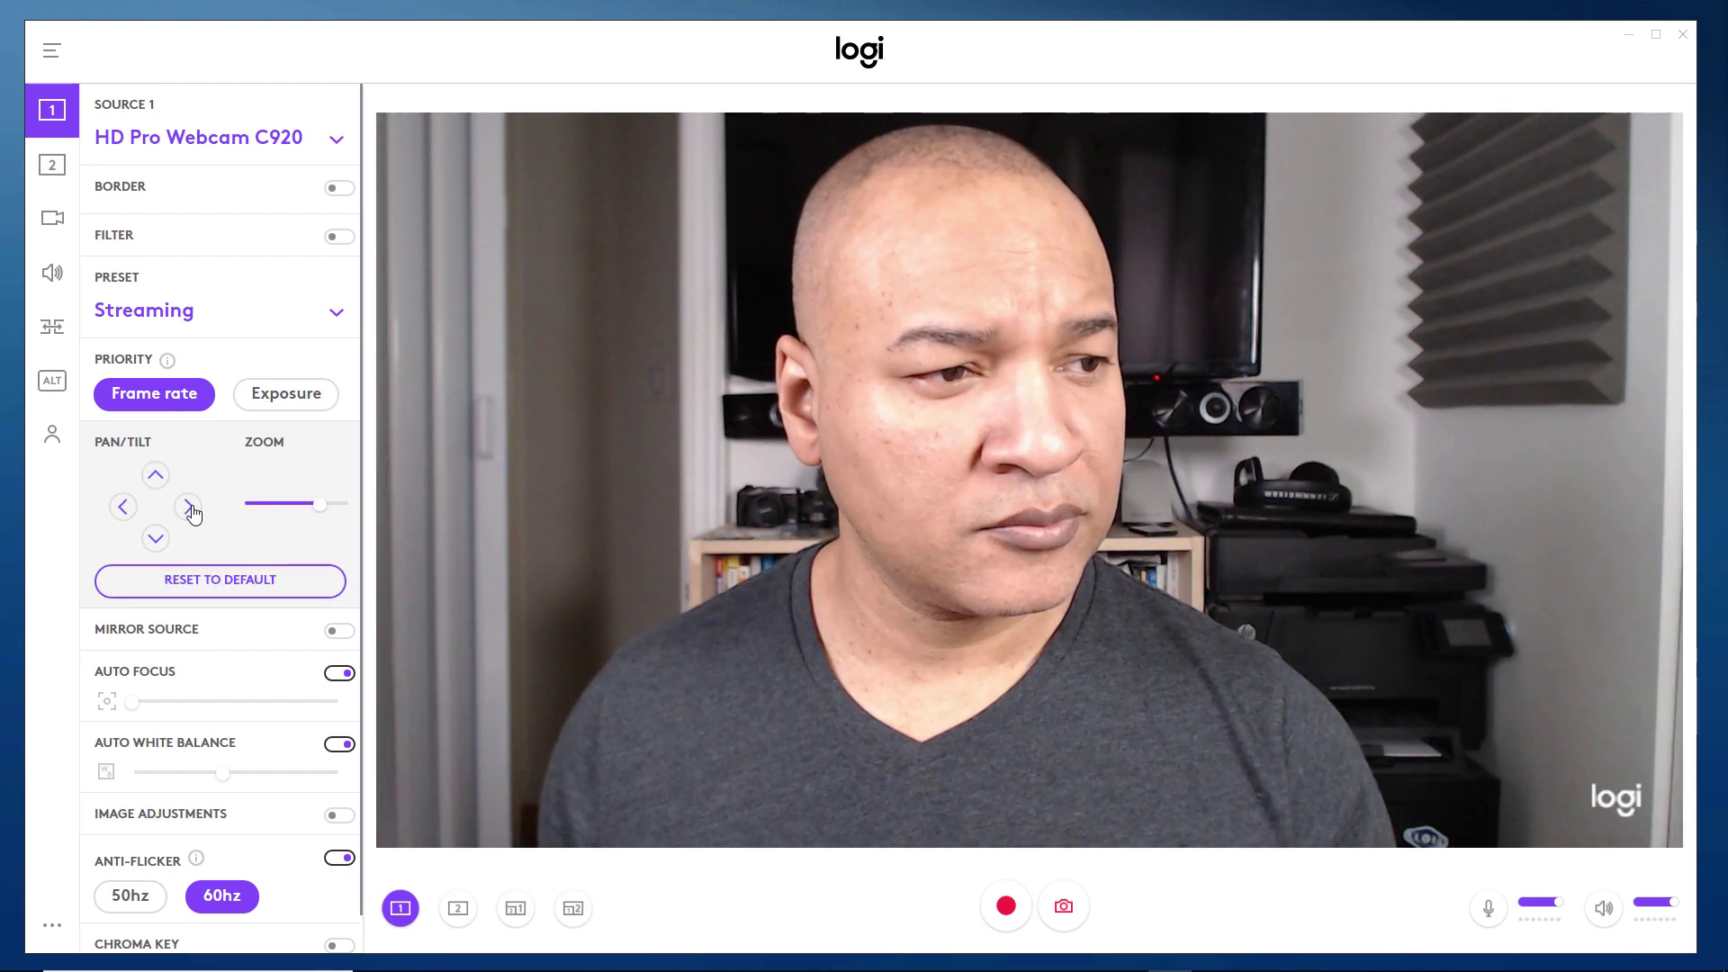
{"action": "left_click", "coordinate": [190, 508]}
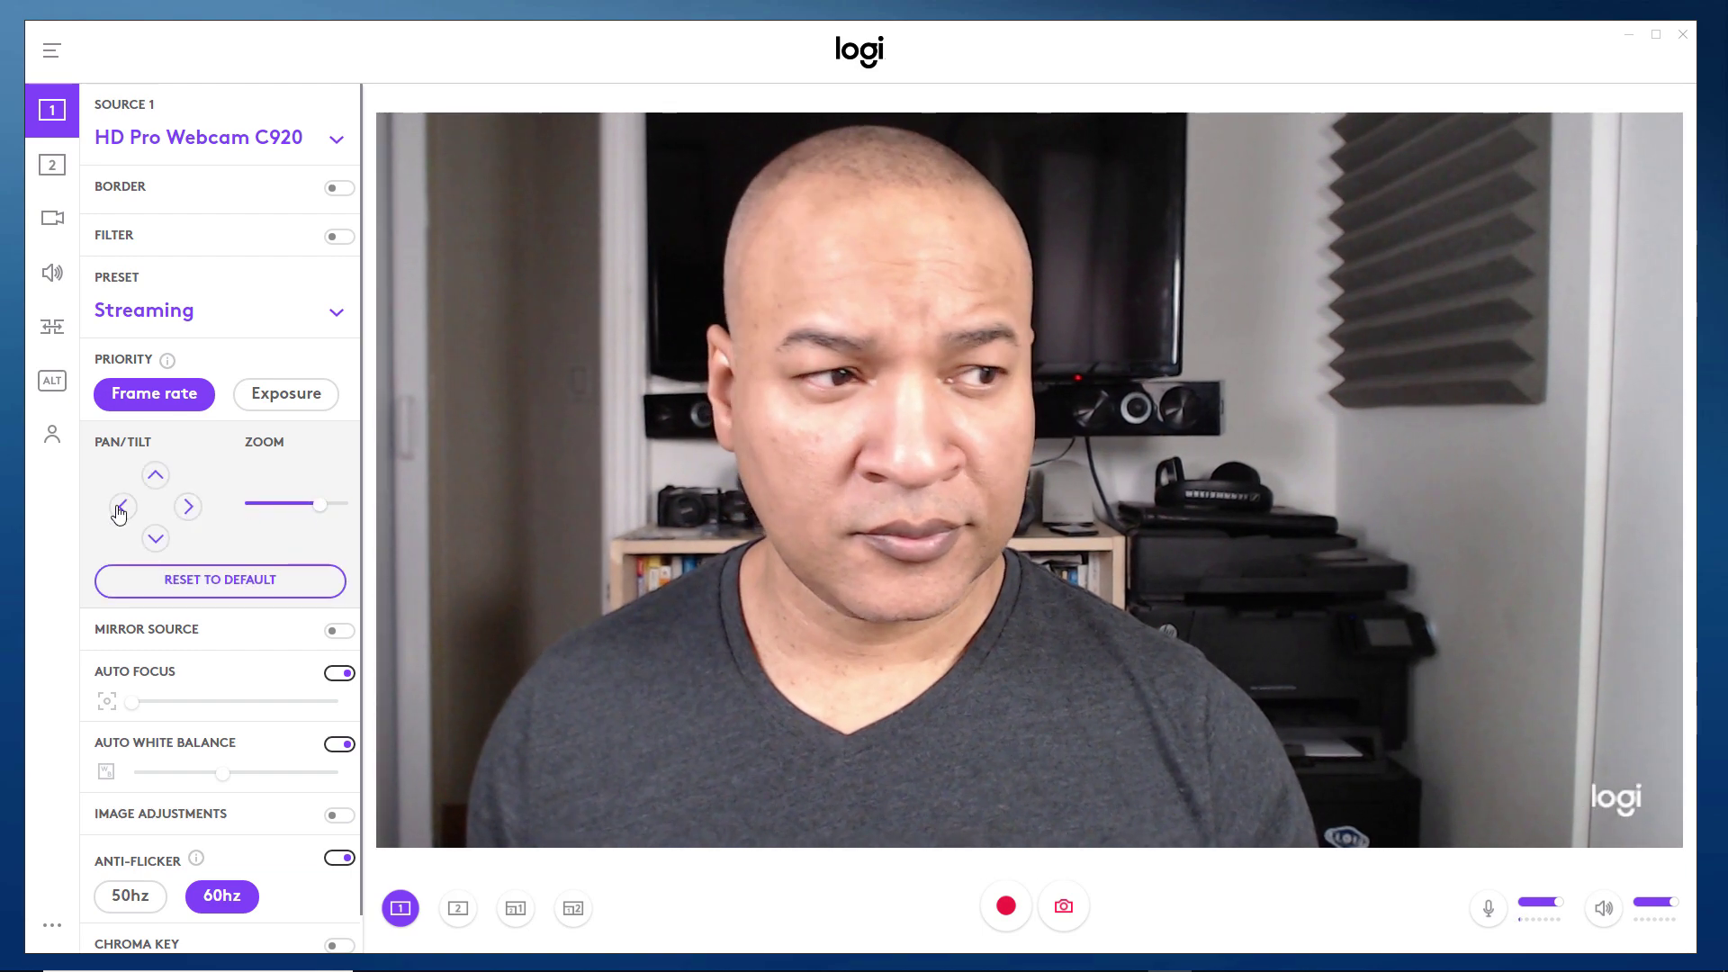
{"action": "left_click", "coordinate": [122, 507]}
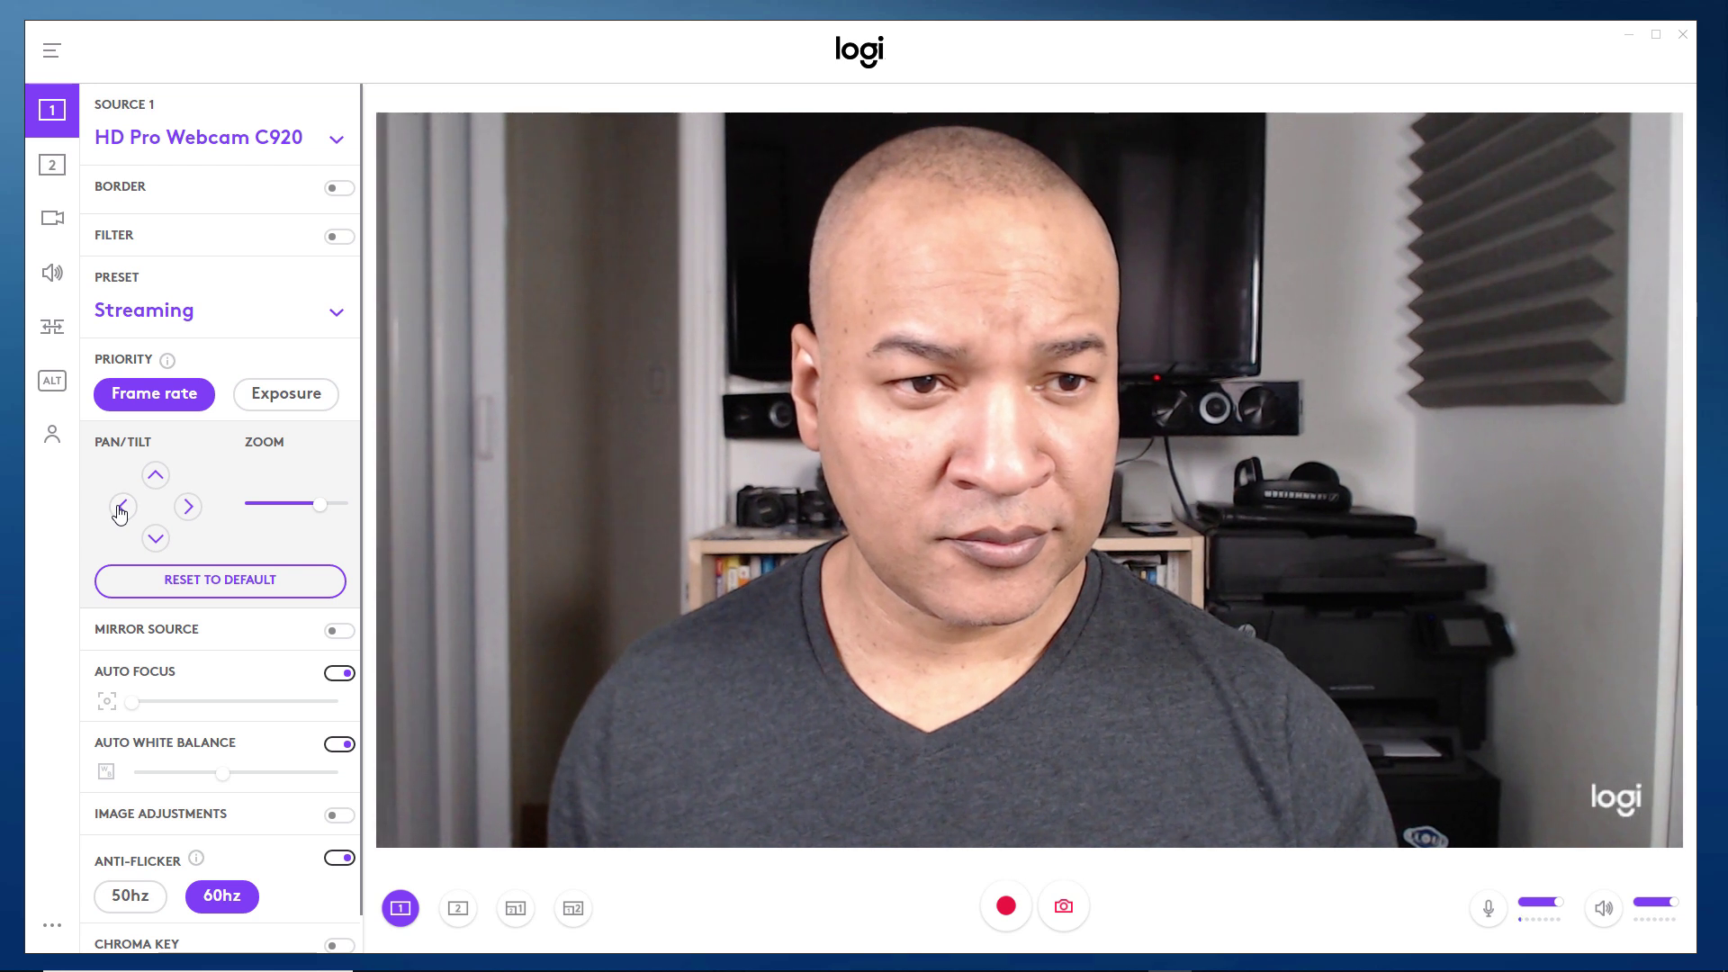
{"action": "left_click", "coordinate": [156, 482]}
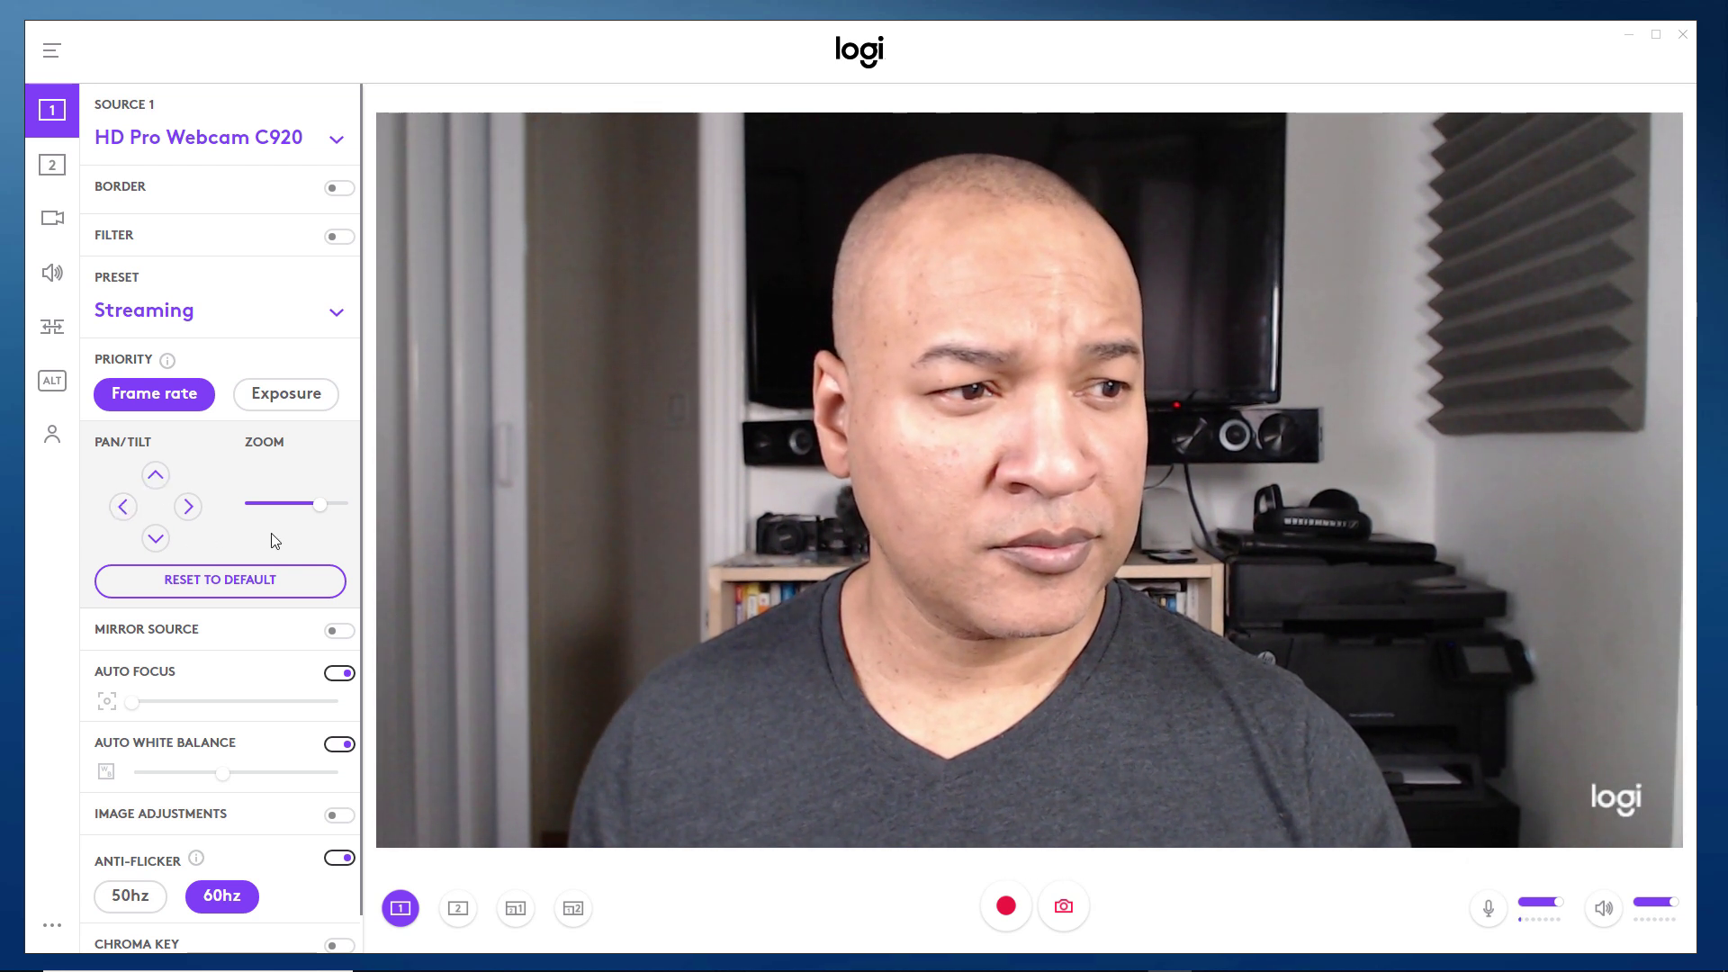
{"action": "left_click_drag", "start_coordinate": [316, 508], "coordinate": [243, 508]}
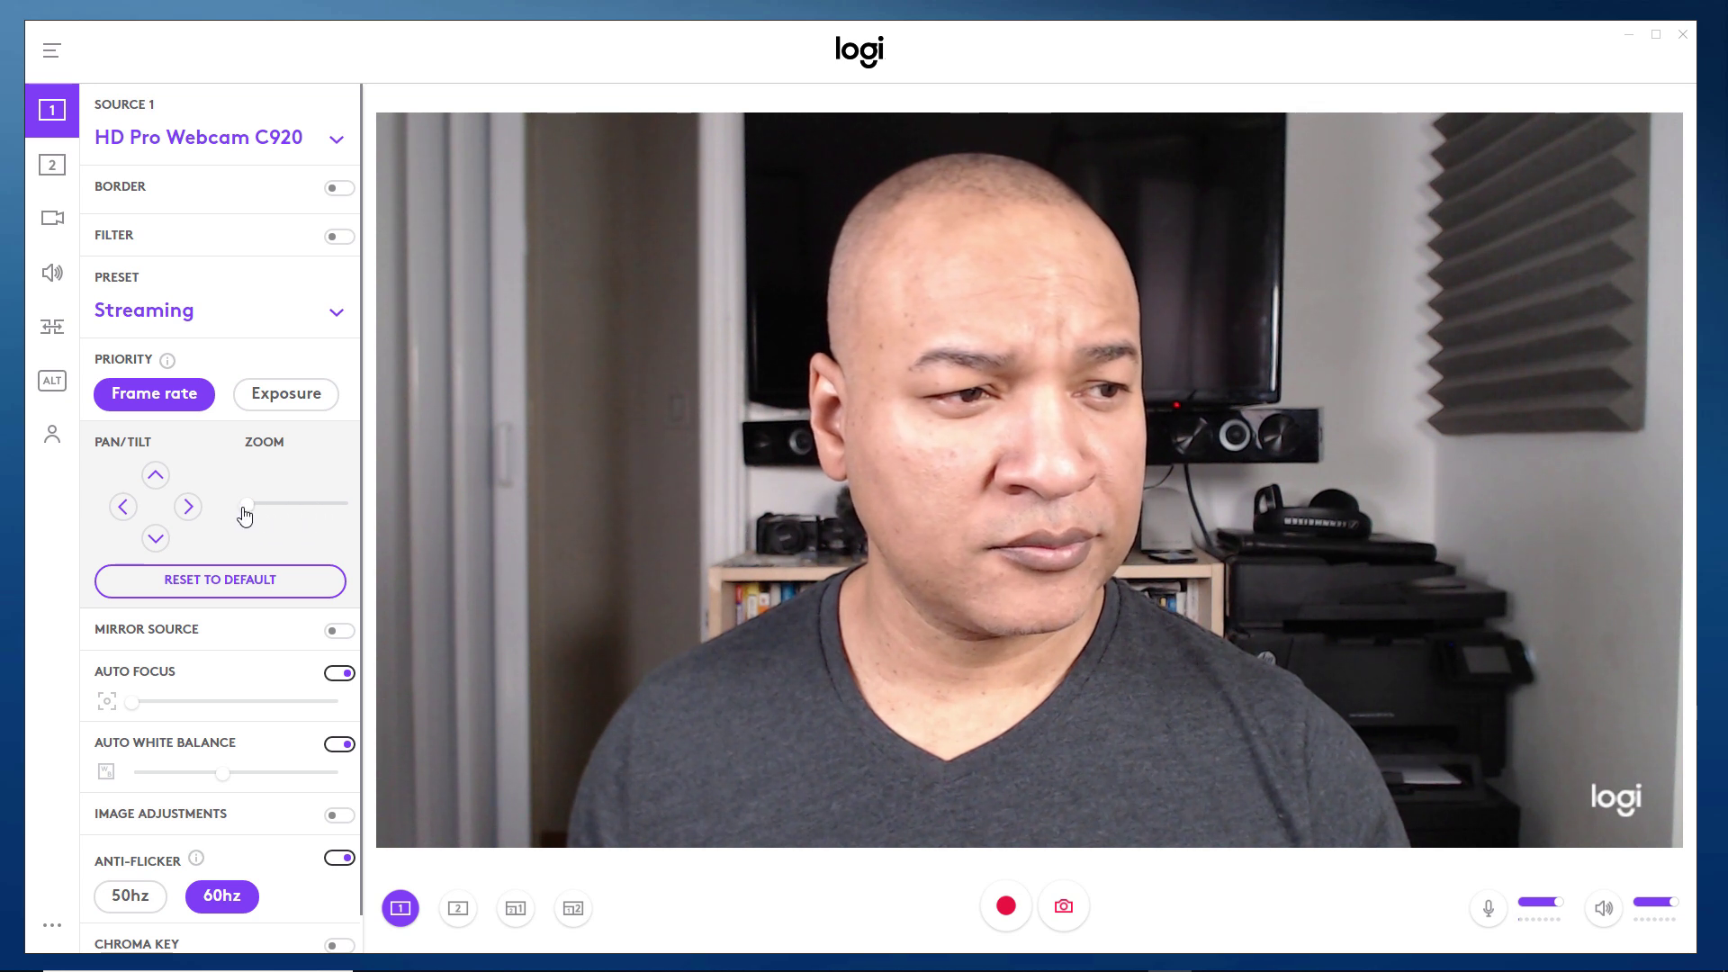
Try mirroring the webcam source and switch the mirroring off
{"action": "scroll", "coordinate": [279, 516], "scroll_direction": "down", "scroll_amount": 1}
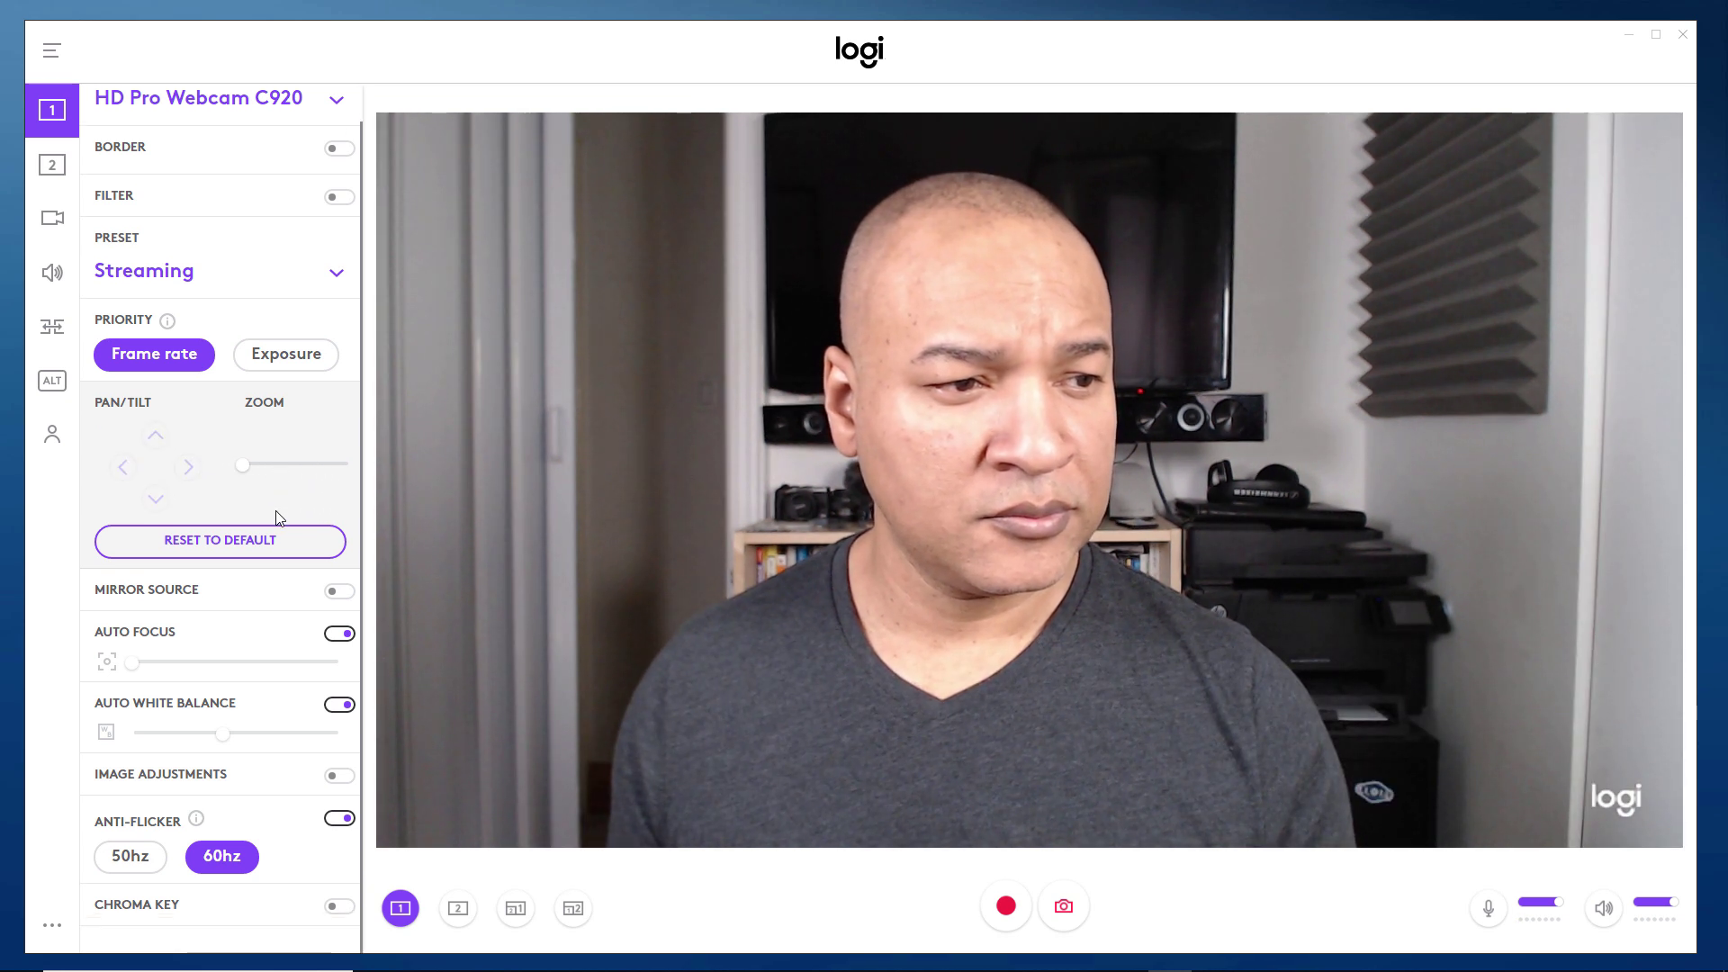
{"action": "left_click", "coordinate": [342, 594]}
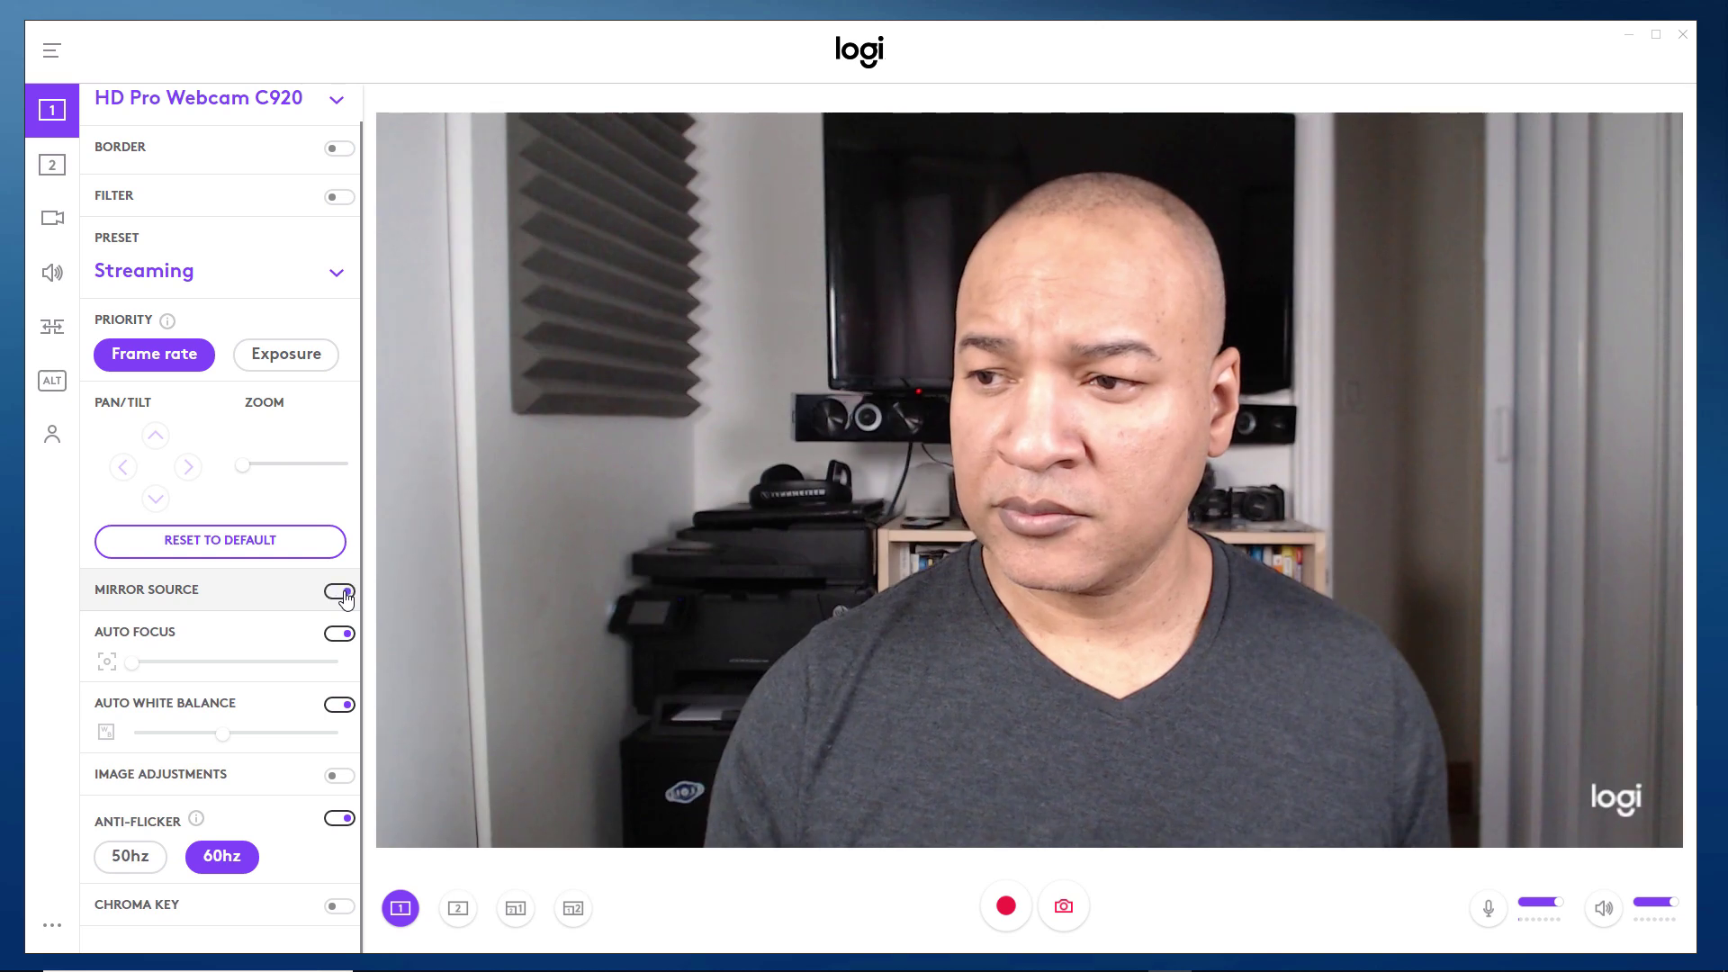
{"action": "left_click", "coordinate": [341, 594]}
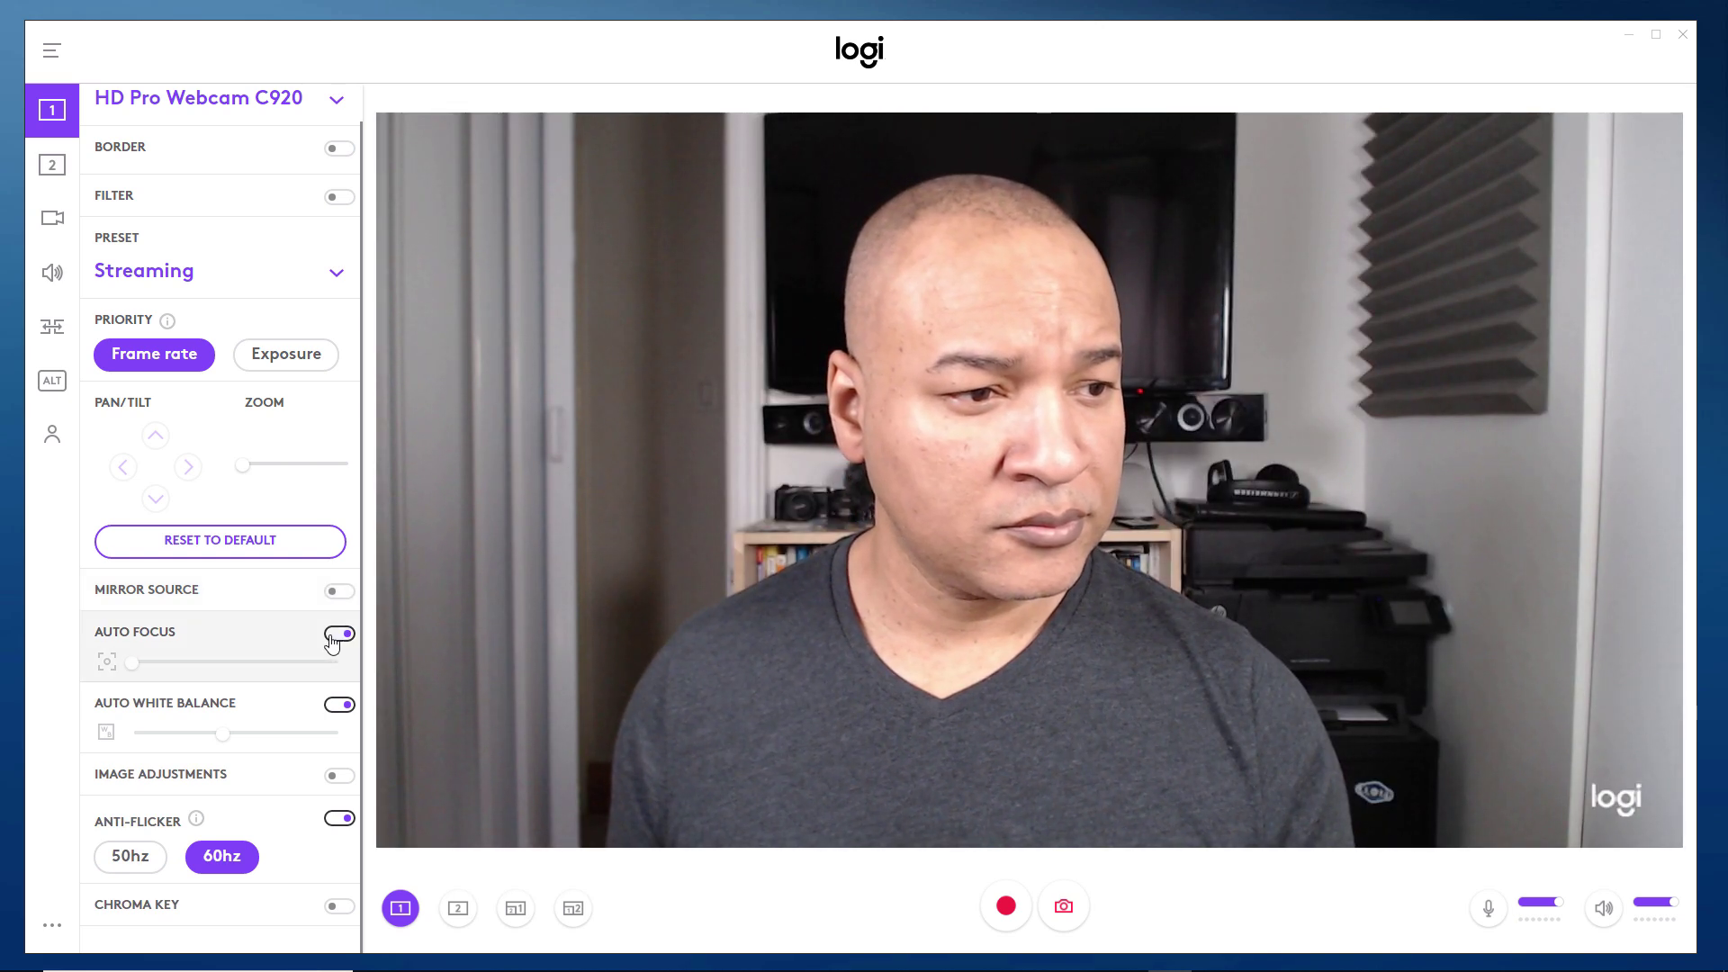
Try manual focus and a higher manual white balance on the webcam, and restore auto focus and auto white balance
{"action": "mouse_move", "coordinate": [136, 671]}
{"action": "left_mouse_down"}
{"action": "mouse_move", "coordinate": [215, 665]}
{"action": "mouse_move", "coordinate": [147, 669]}
{"action": "left_mouse_up"}
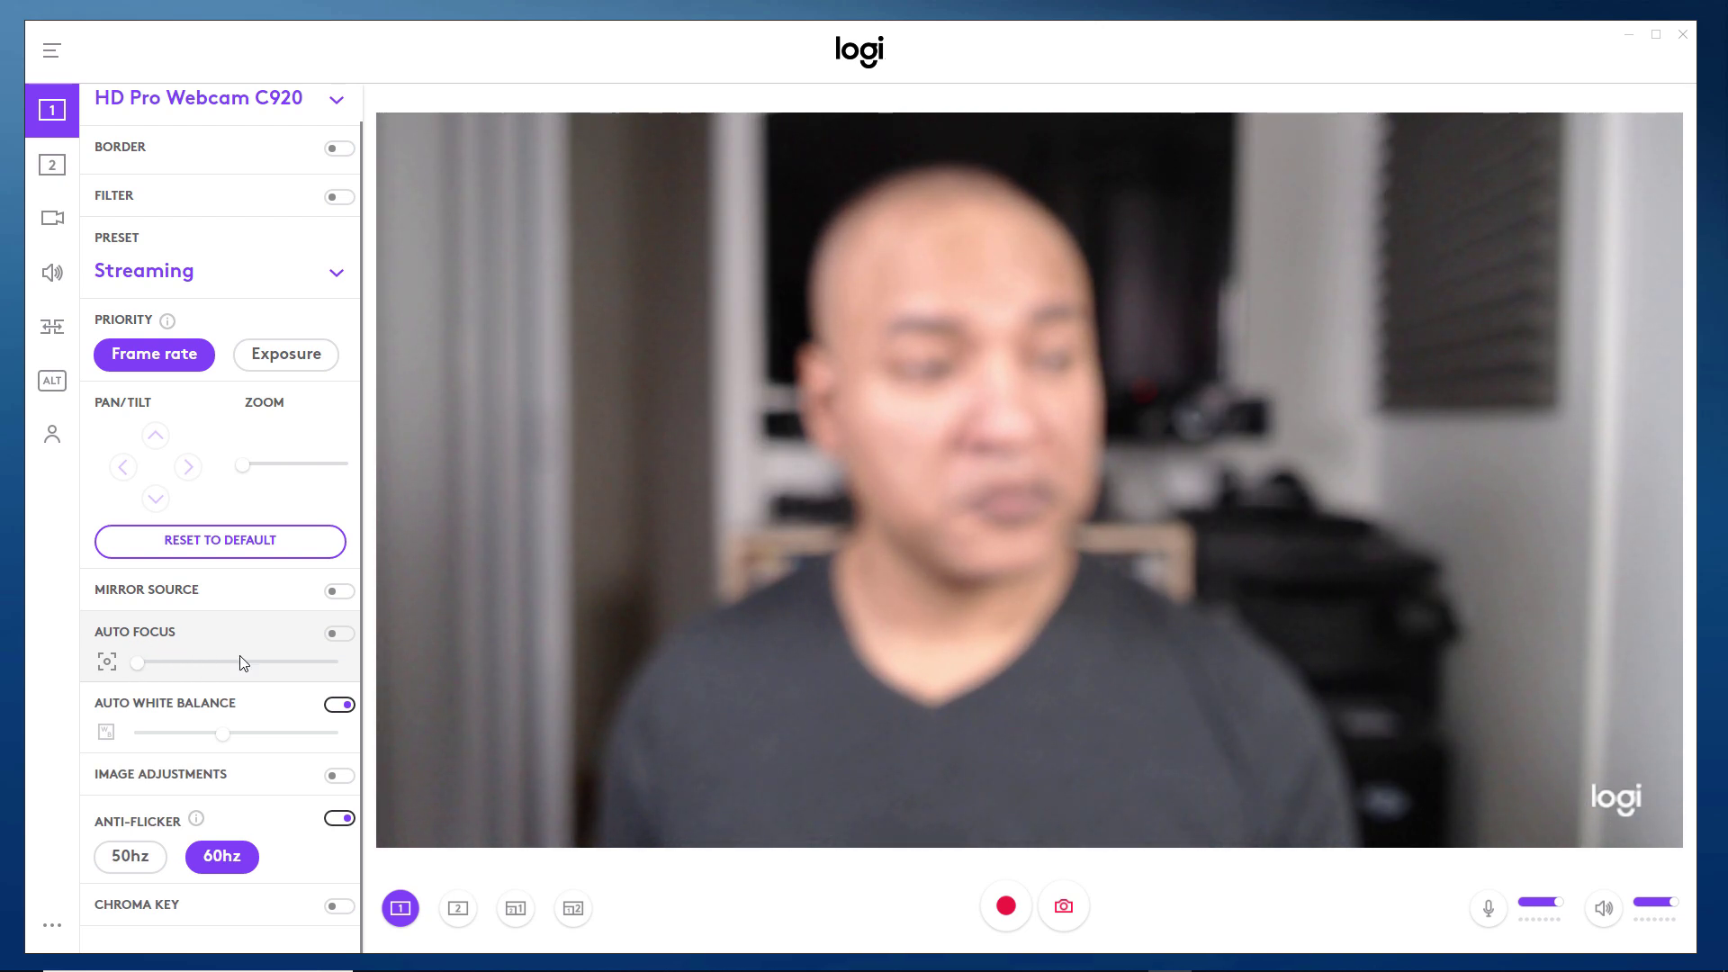
{"action": "left_click", "coordinate": [337, 707]}
{"action": "left_click_drag", "start_coordinate": [225, 734], "coordinate": [293, 733]}
{"action": "left_click", "coordinate": [341, 708]}
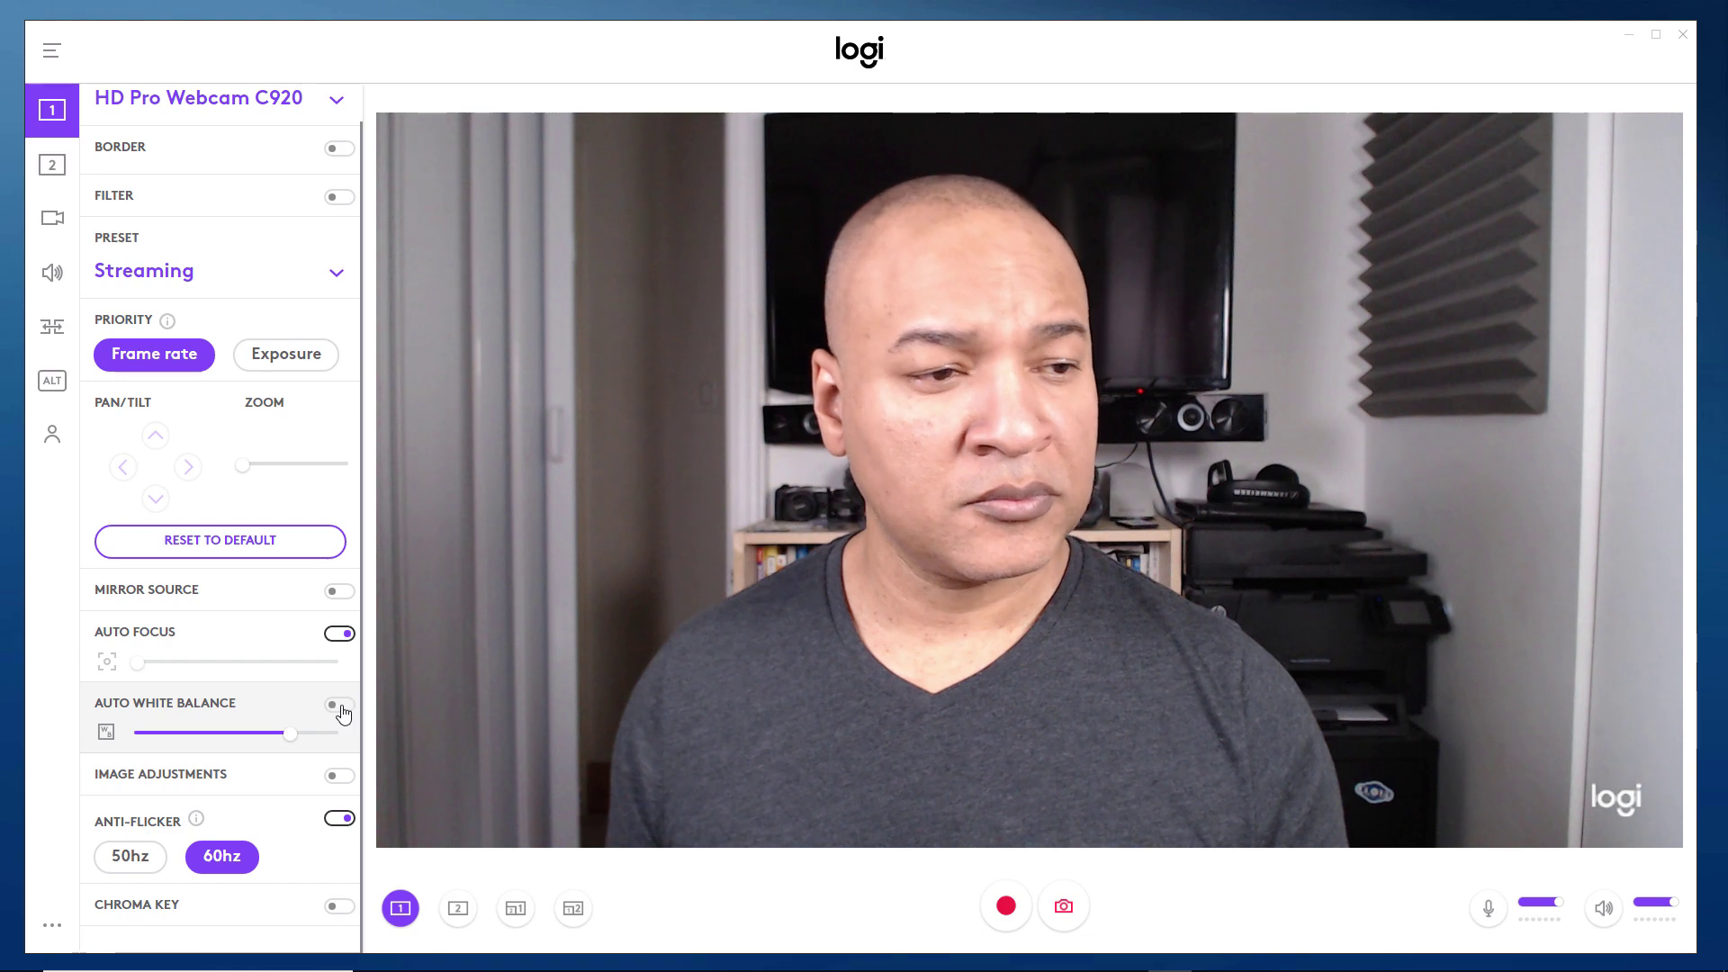
Enable image adjustments for the webcam and raise its brightness, contrast, sharpness and saturation above their defaults
{"action": "left_click", "coordinate": [342, 777]}
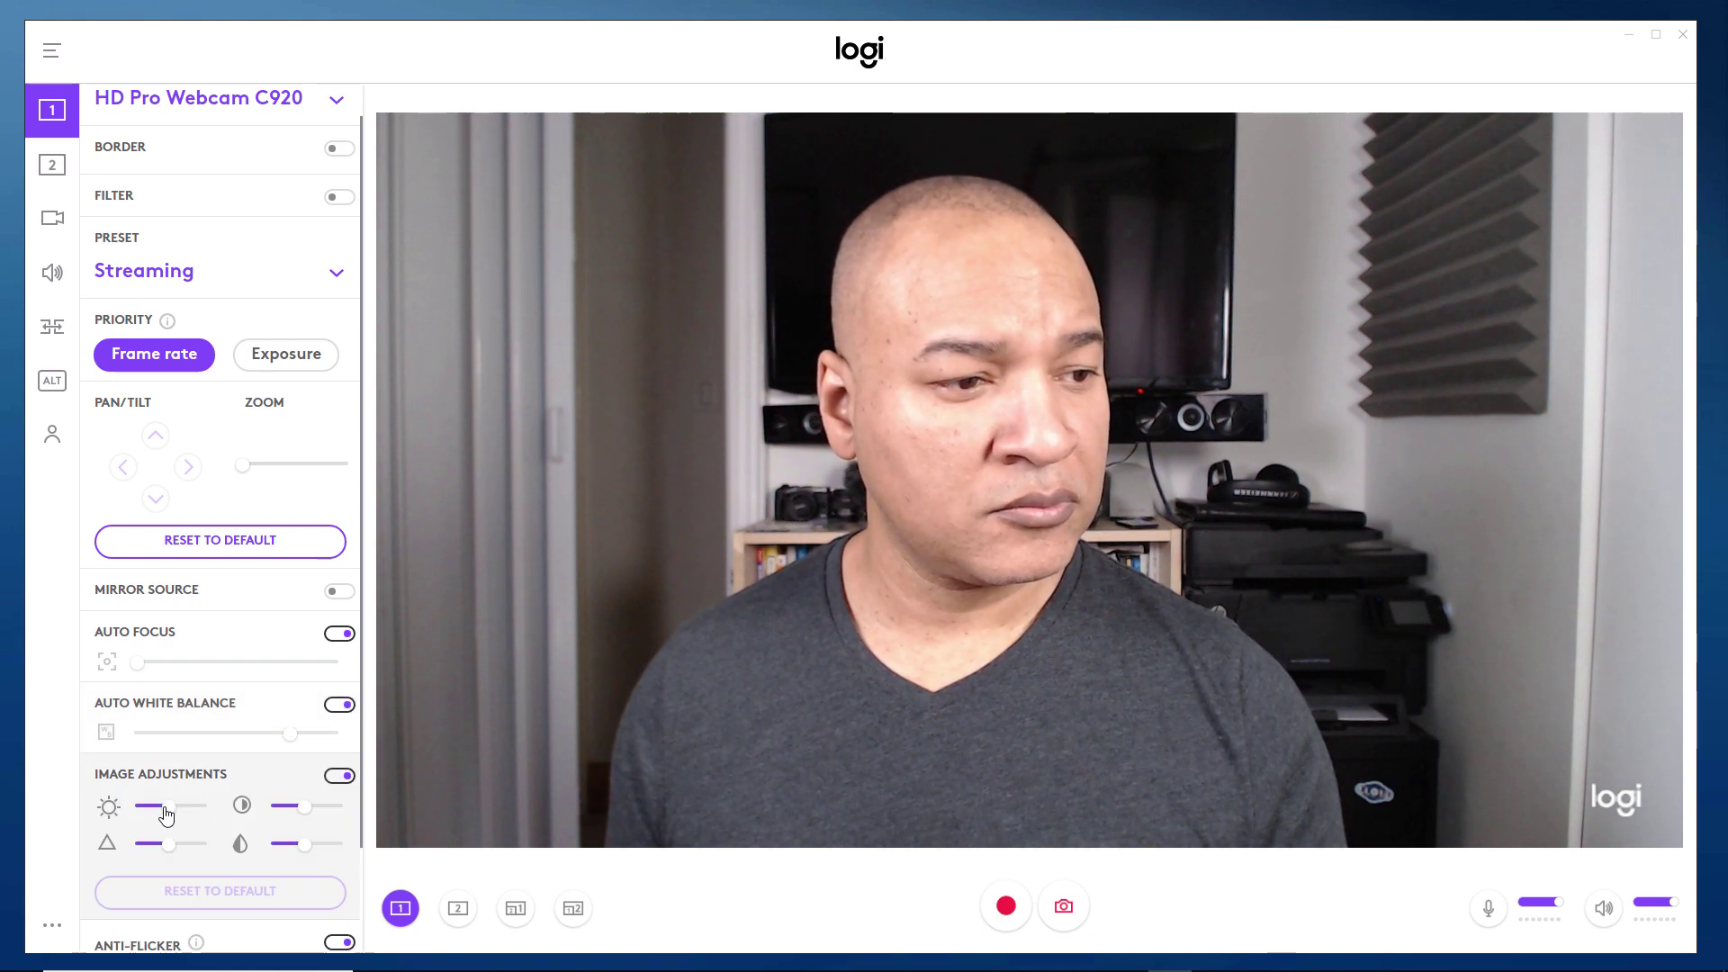
{"action": "left_click_drag", "start_coordinate": [166, 814], "coordinate": [185, 815]}
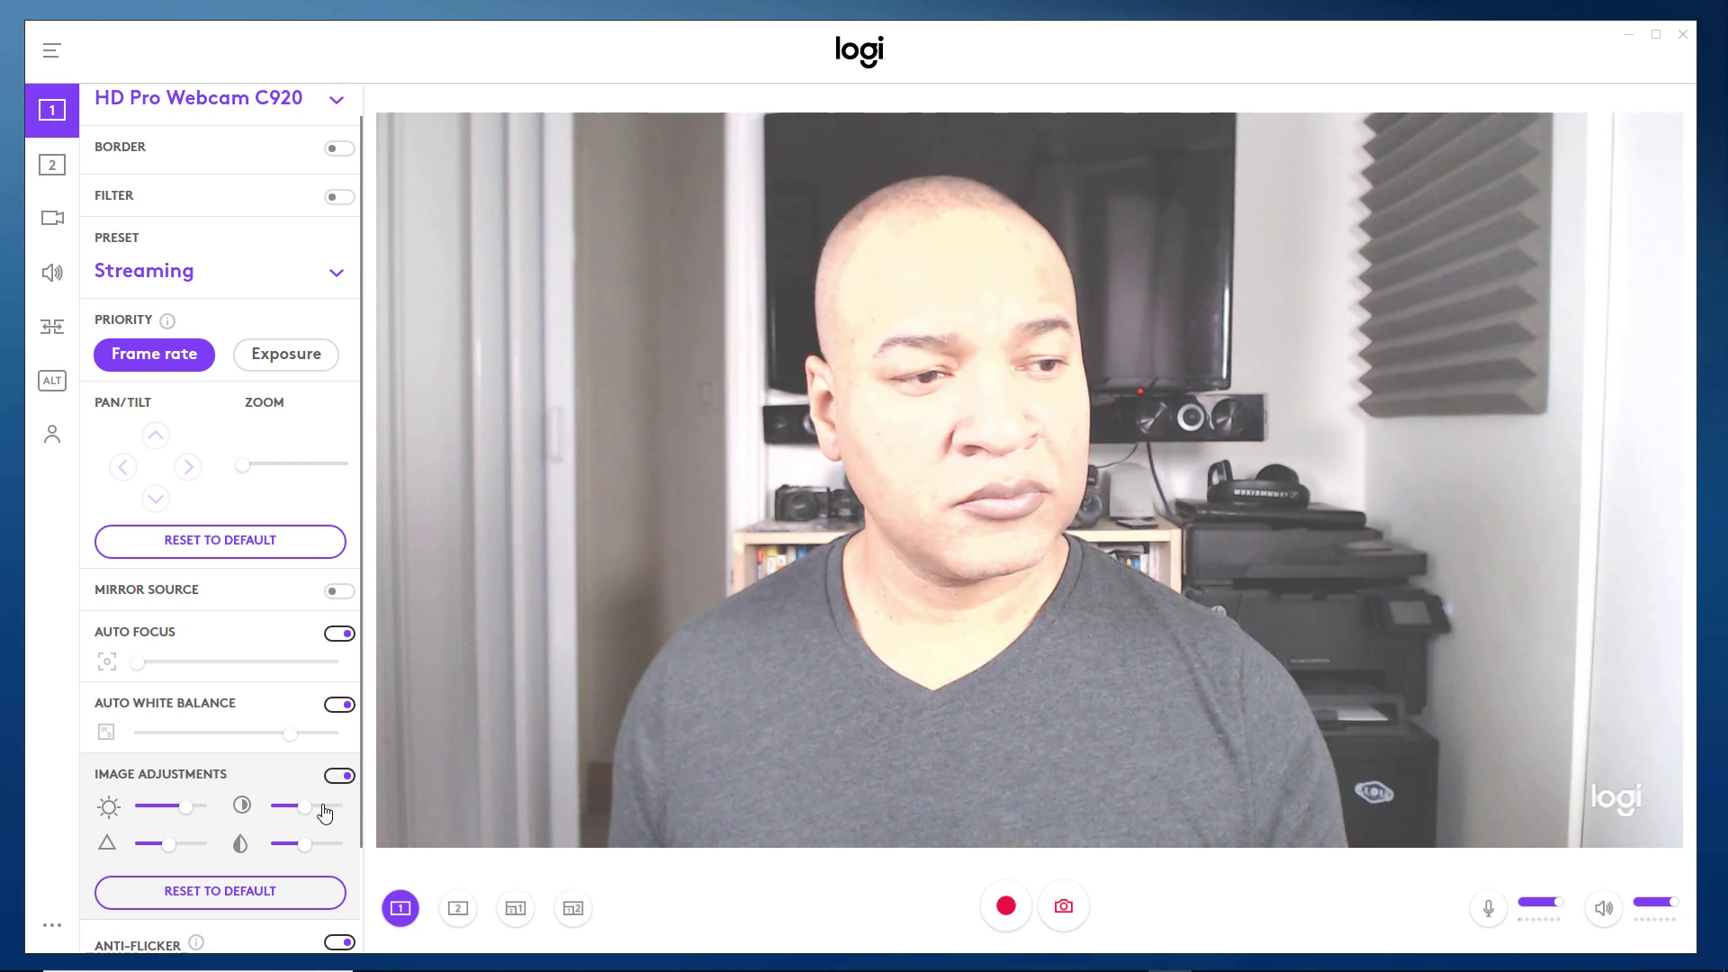
{"action": "left_click_drag", "start_coordinate": [330, 812], "coordinate": [316, 808]}
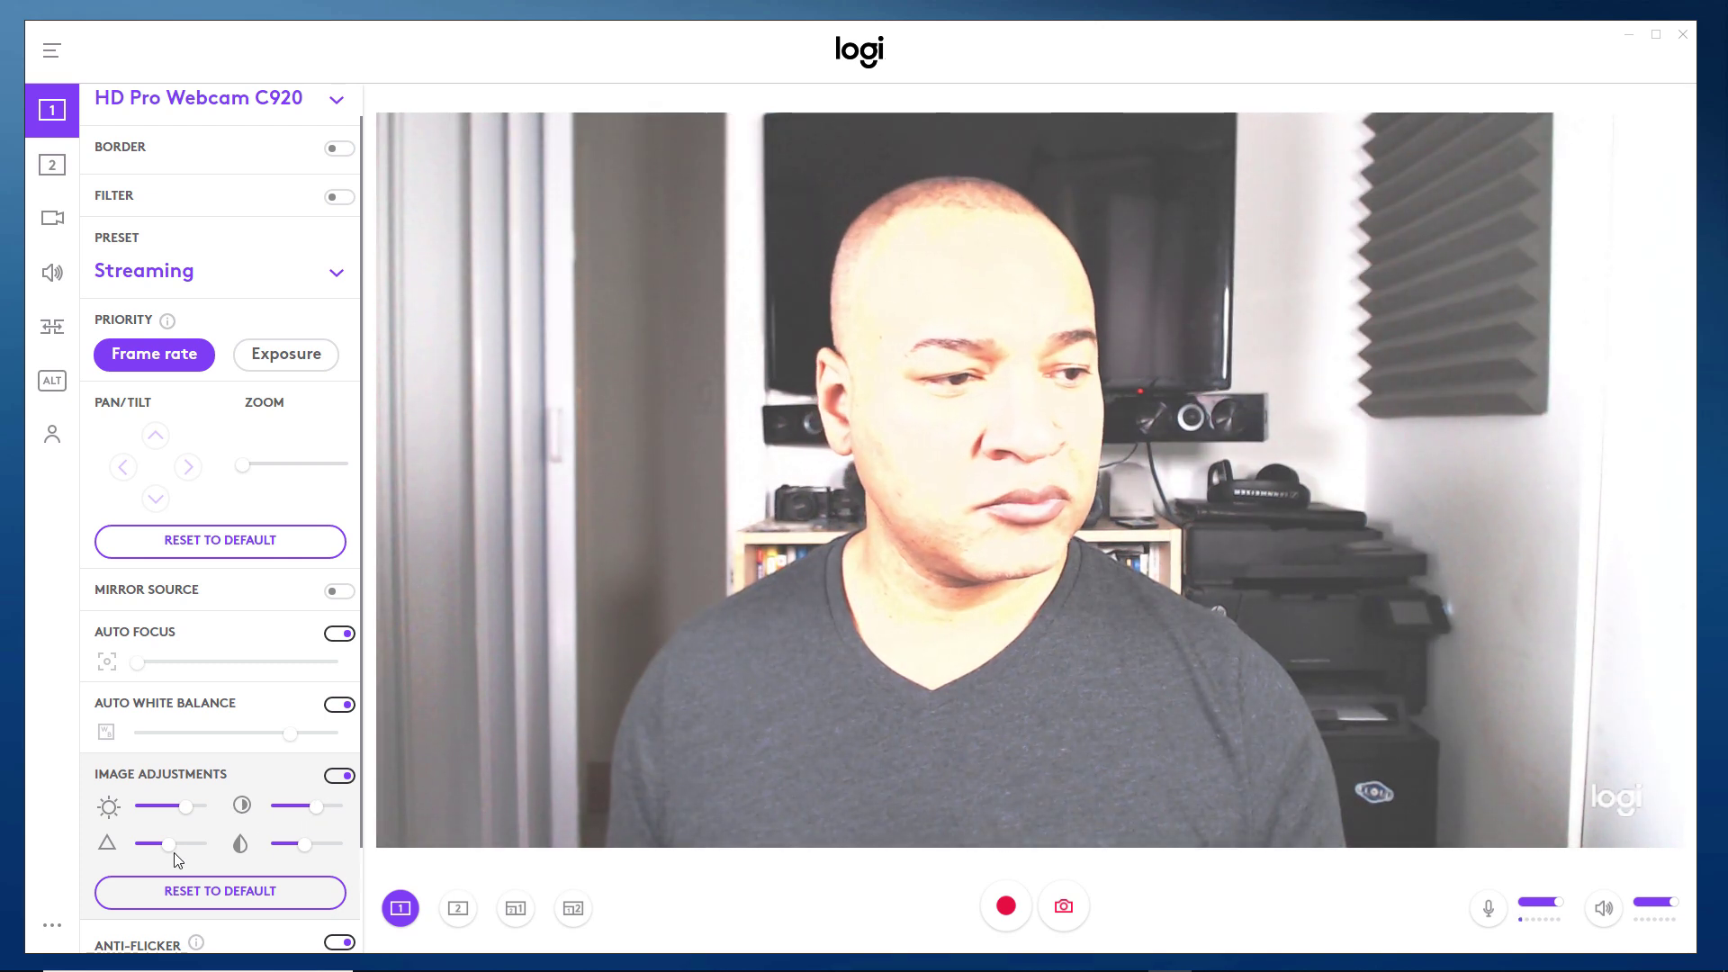
{"action": "left_click_drag", "start_coordinate": [174, 846], "coordinate": [193, 846]}
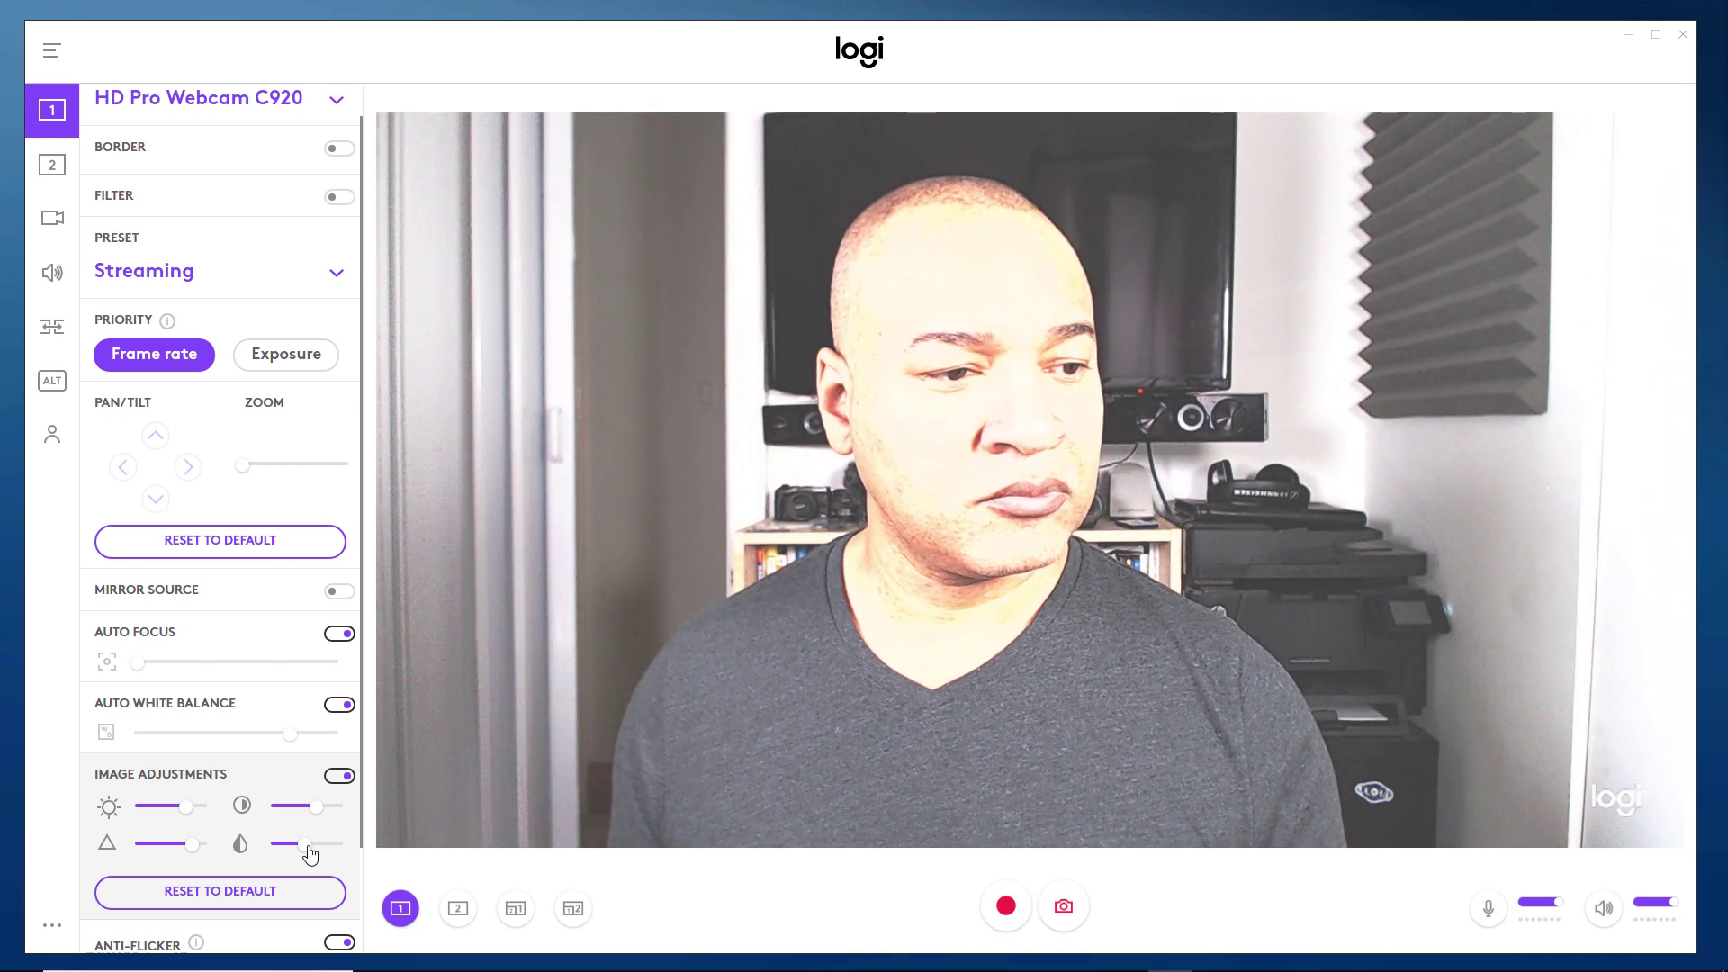
{"action": "left_click_drag", "start_coordinate": [319, 852], "coordinate": [330, 853]}
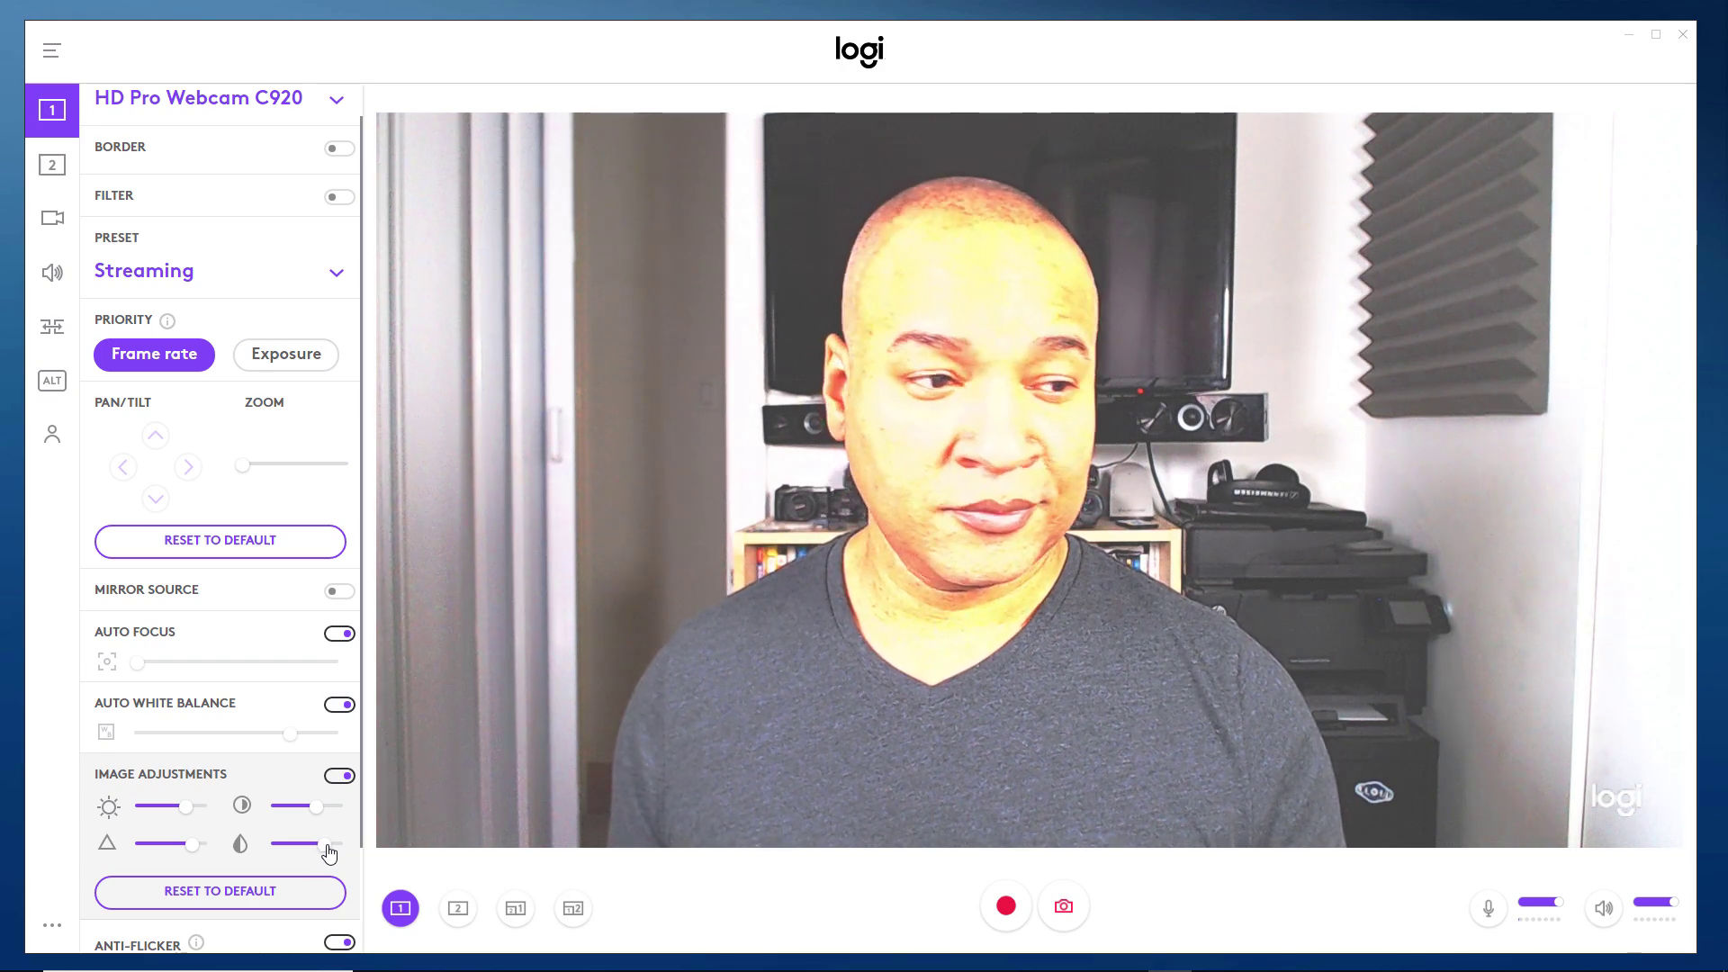
Reset the webcam's image adjustments to their defaults and read the explanation of the anti-flicker setting
{"action": "left_click", "coordinate": [243, 900]}
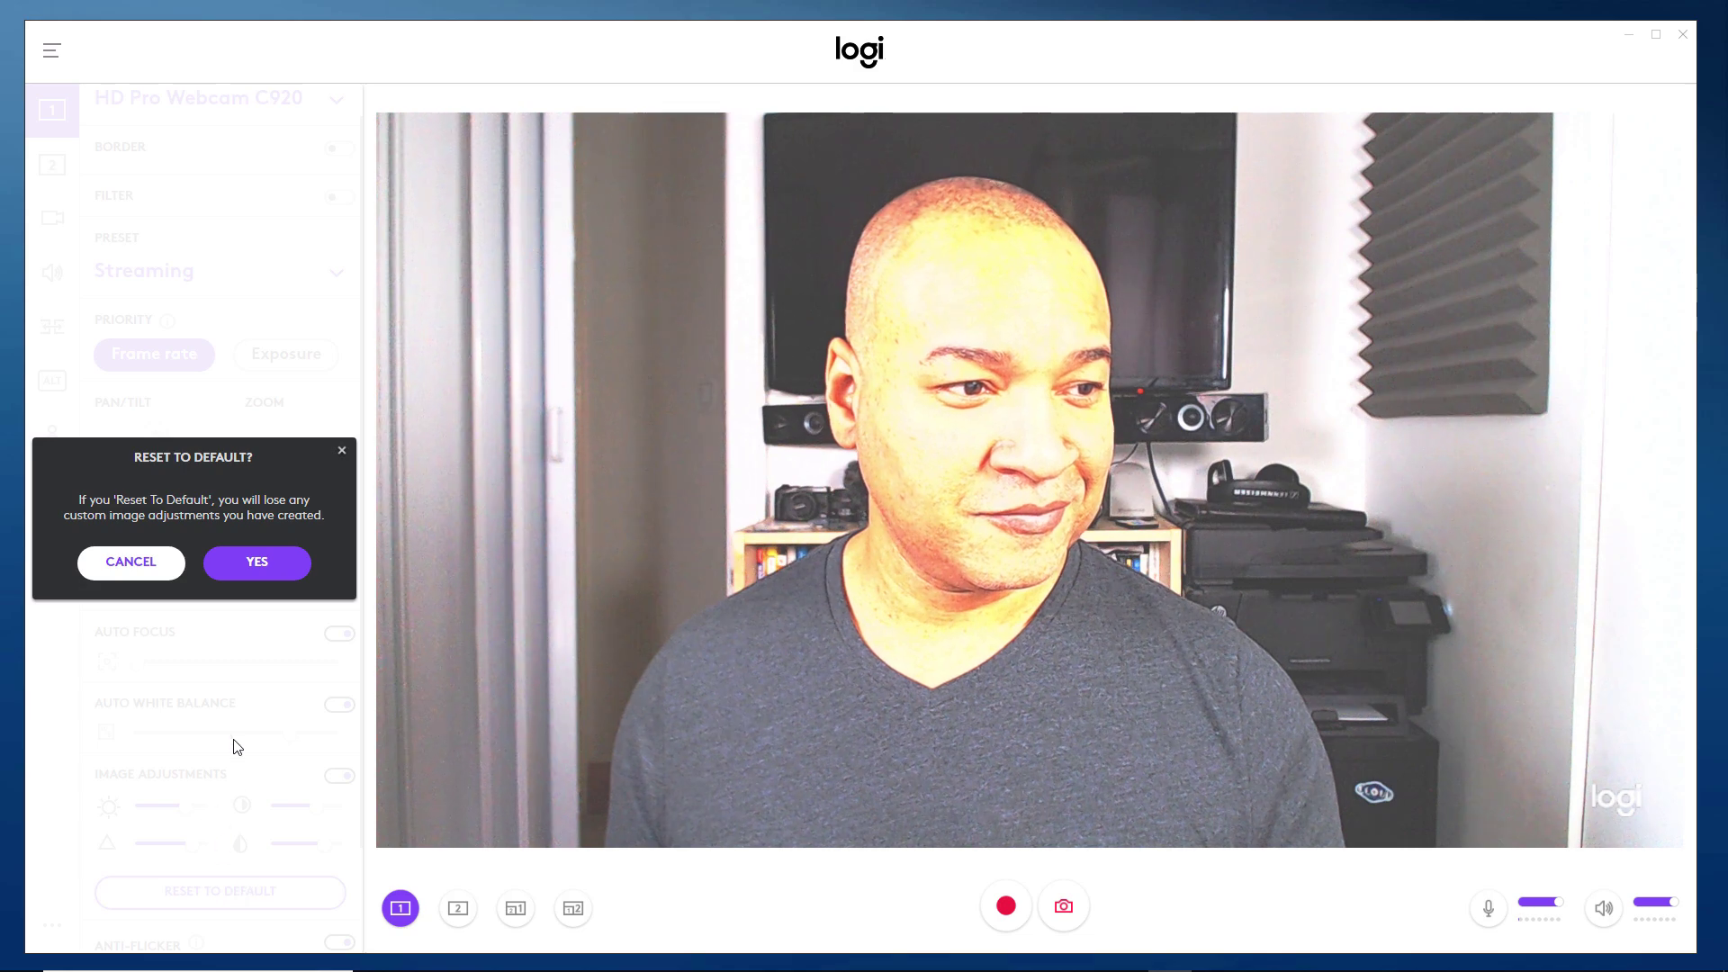
{"action": "left_click", "coordinate": [278, 564]}
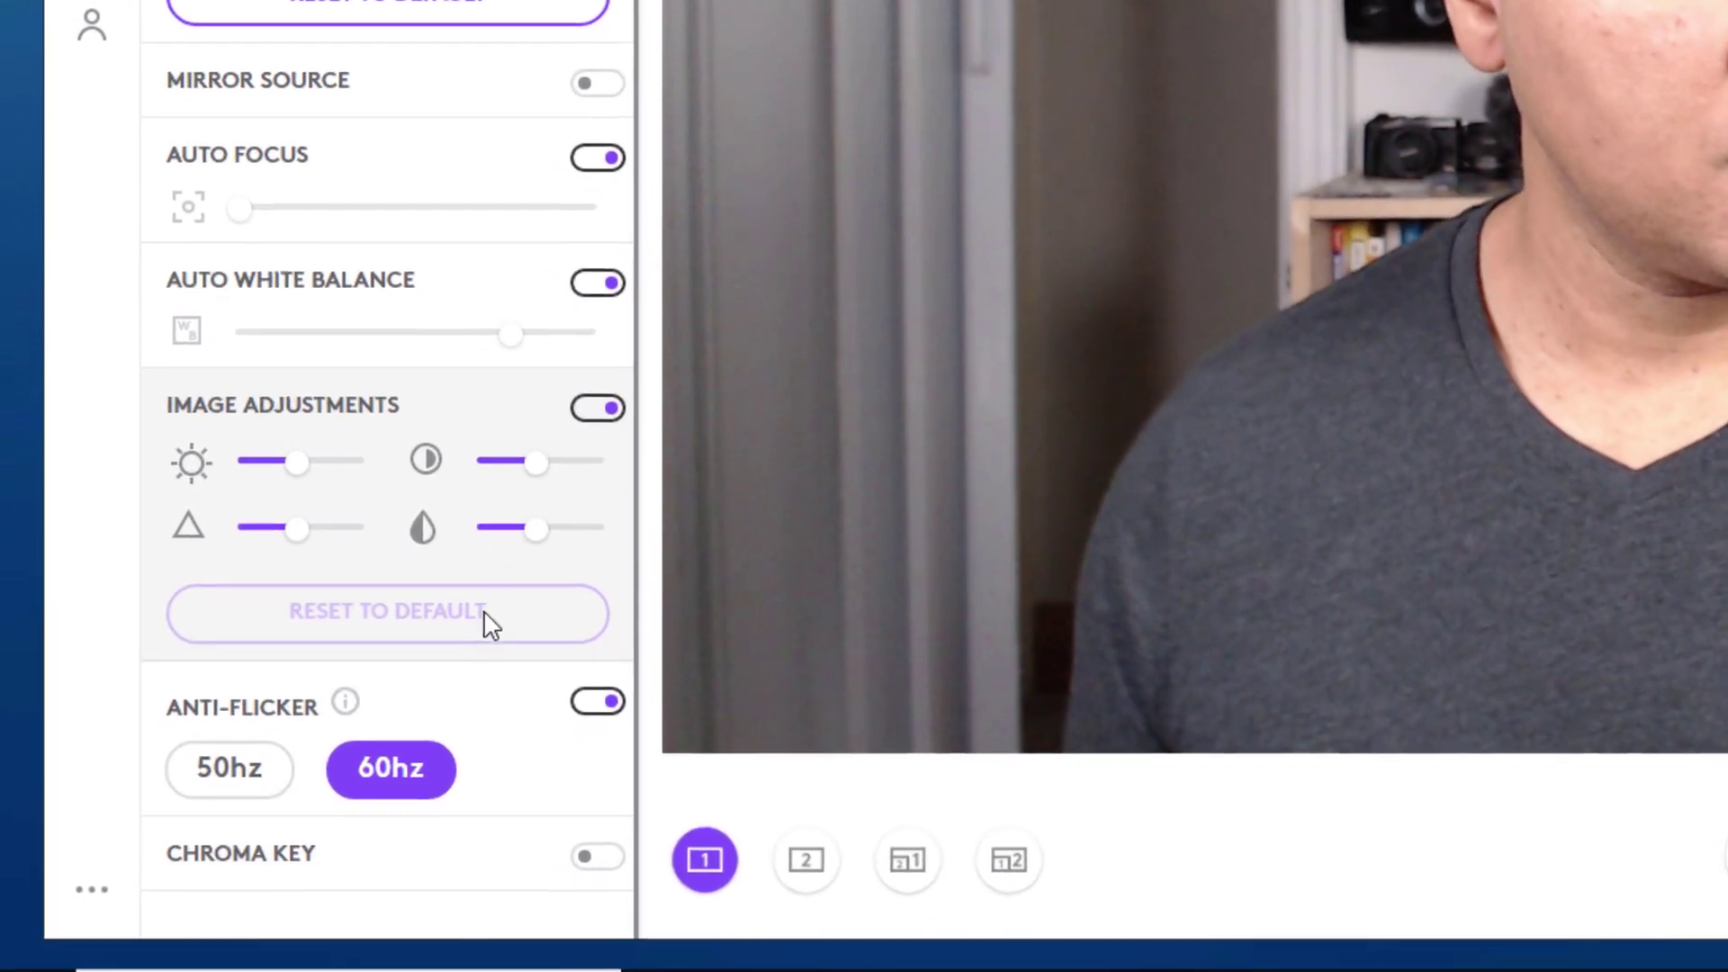
{"action": "left_click", "coordinate": [348, 704]}
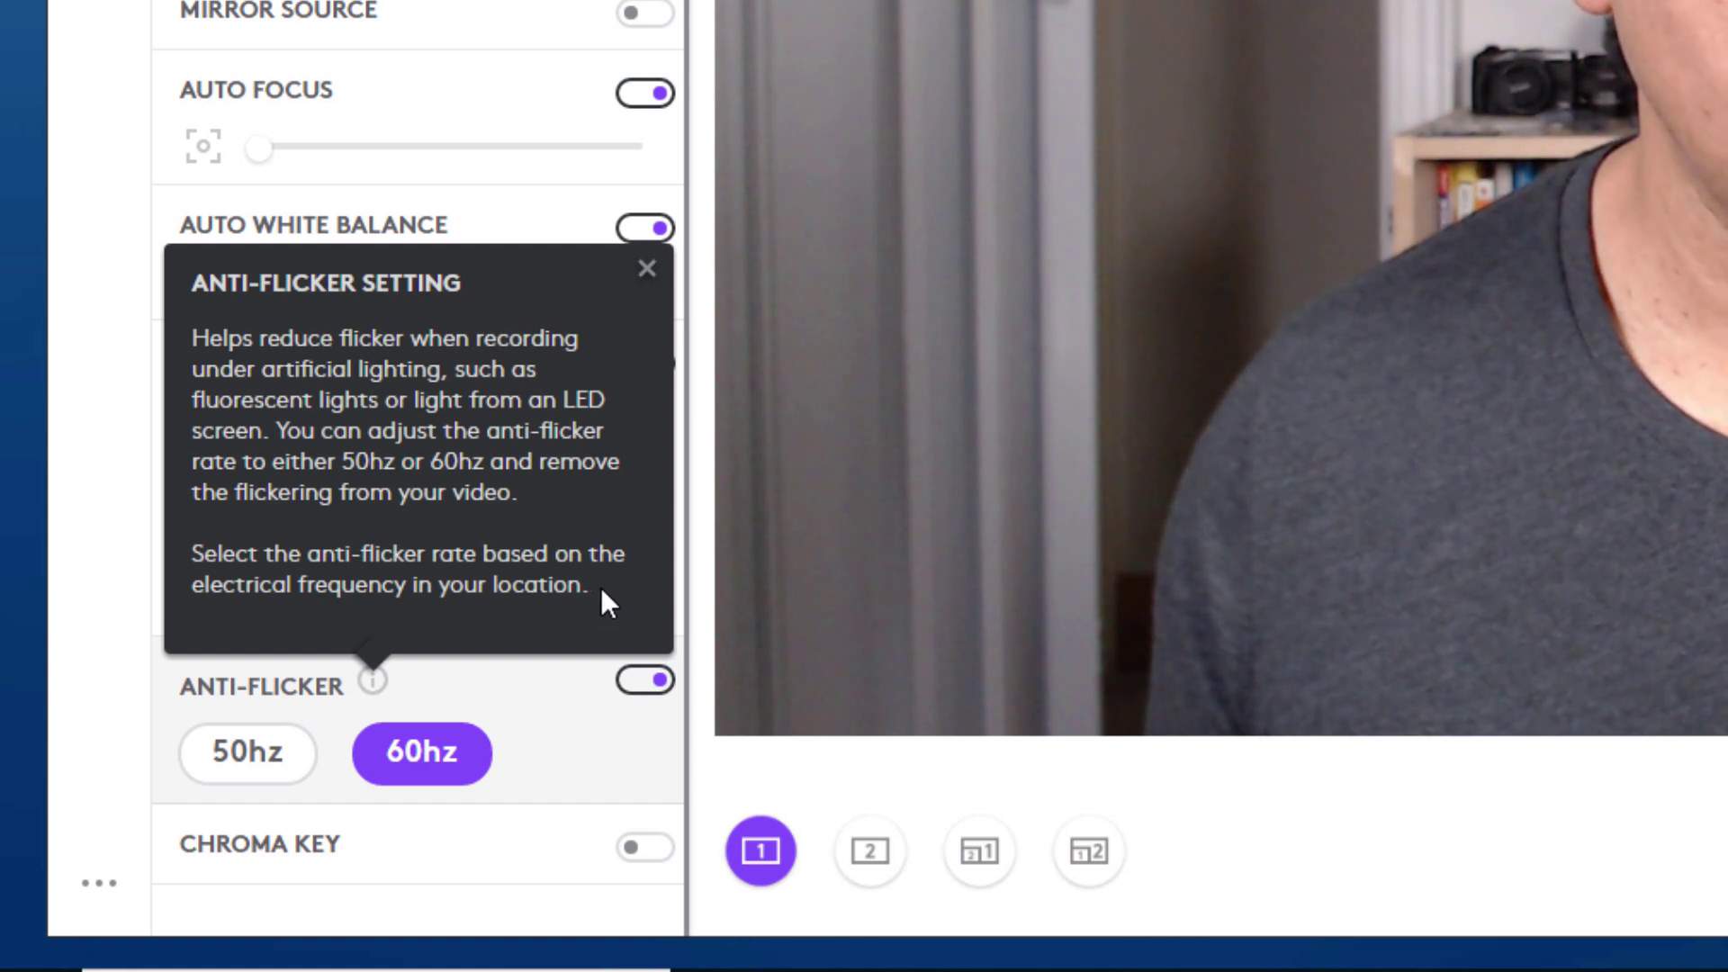
{"action": "left_click", "coordinate": [648, 270]}
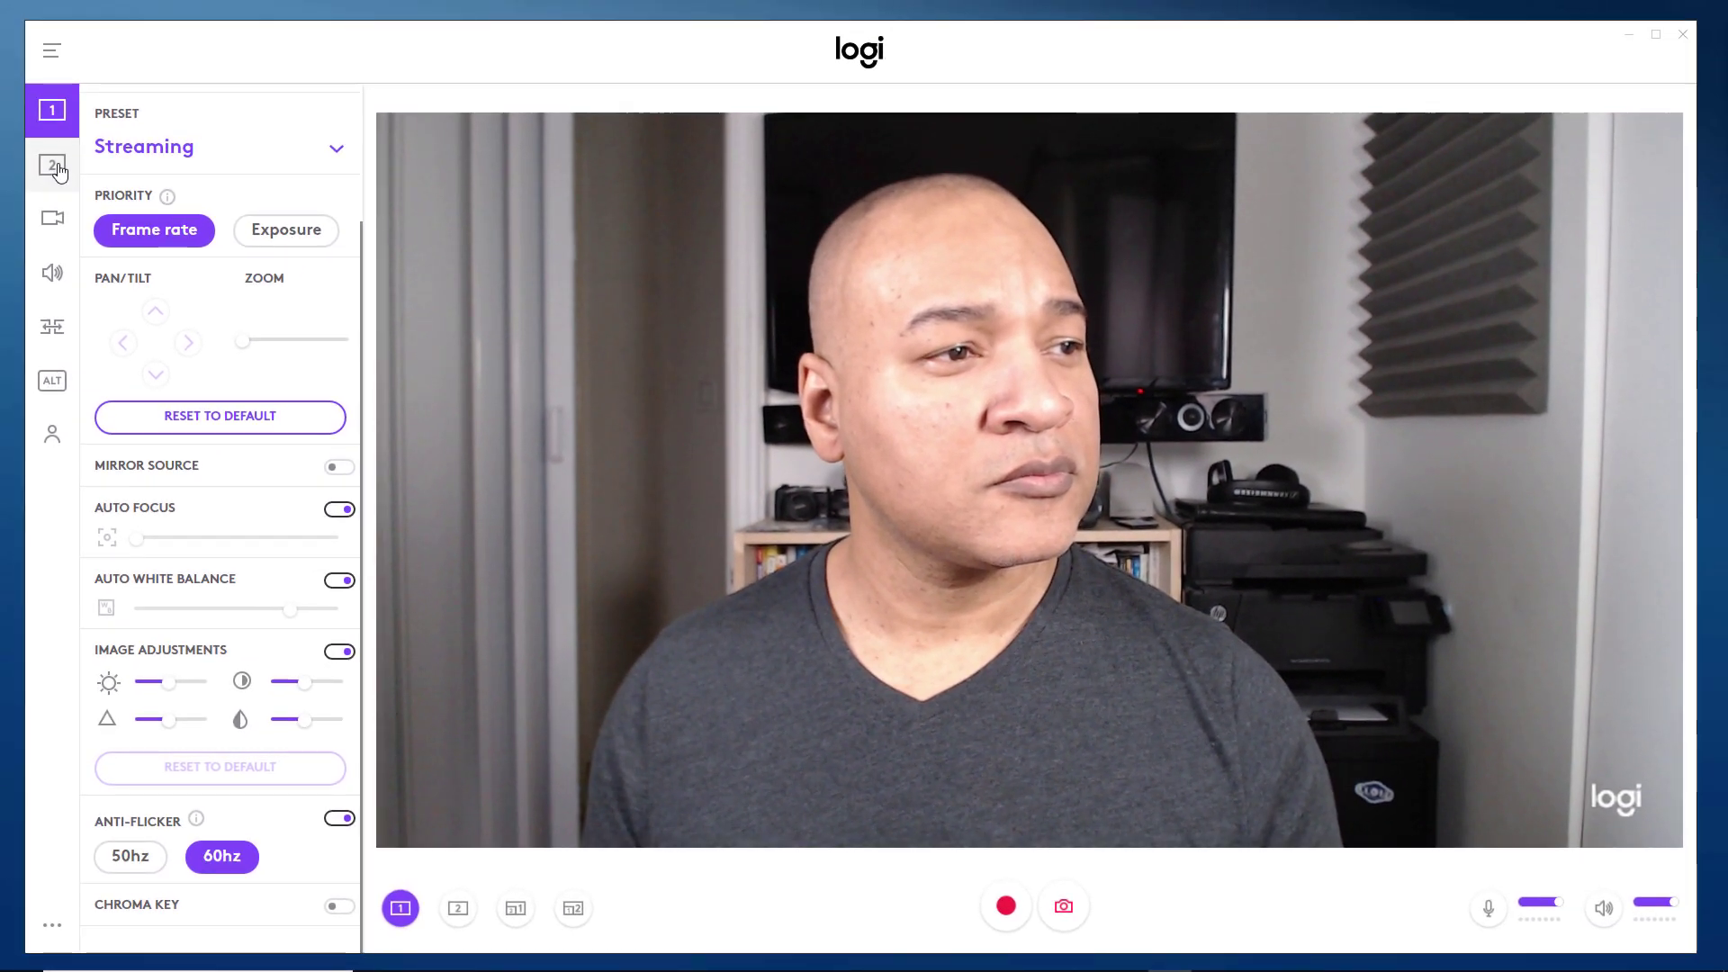
Try an orange #CB6622 border of thickness 5 on the Display 1 source and switch the border off
{"action": "left_click", "coordinate": [57, 142]}
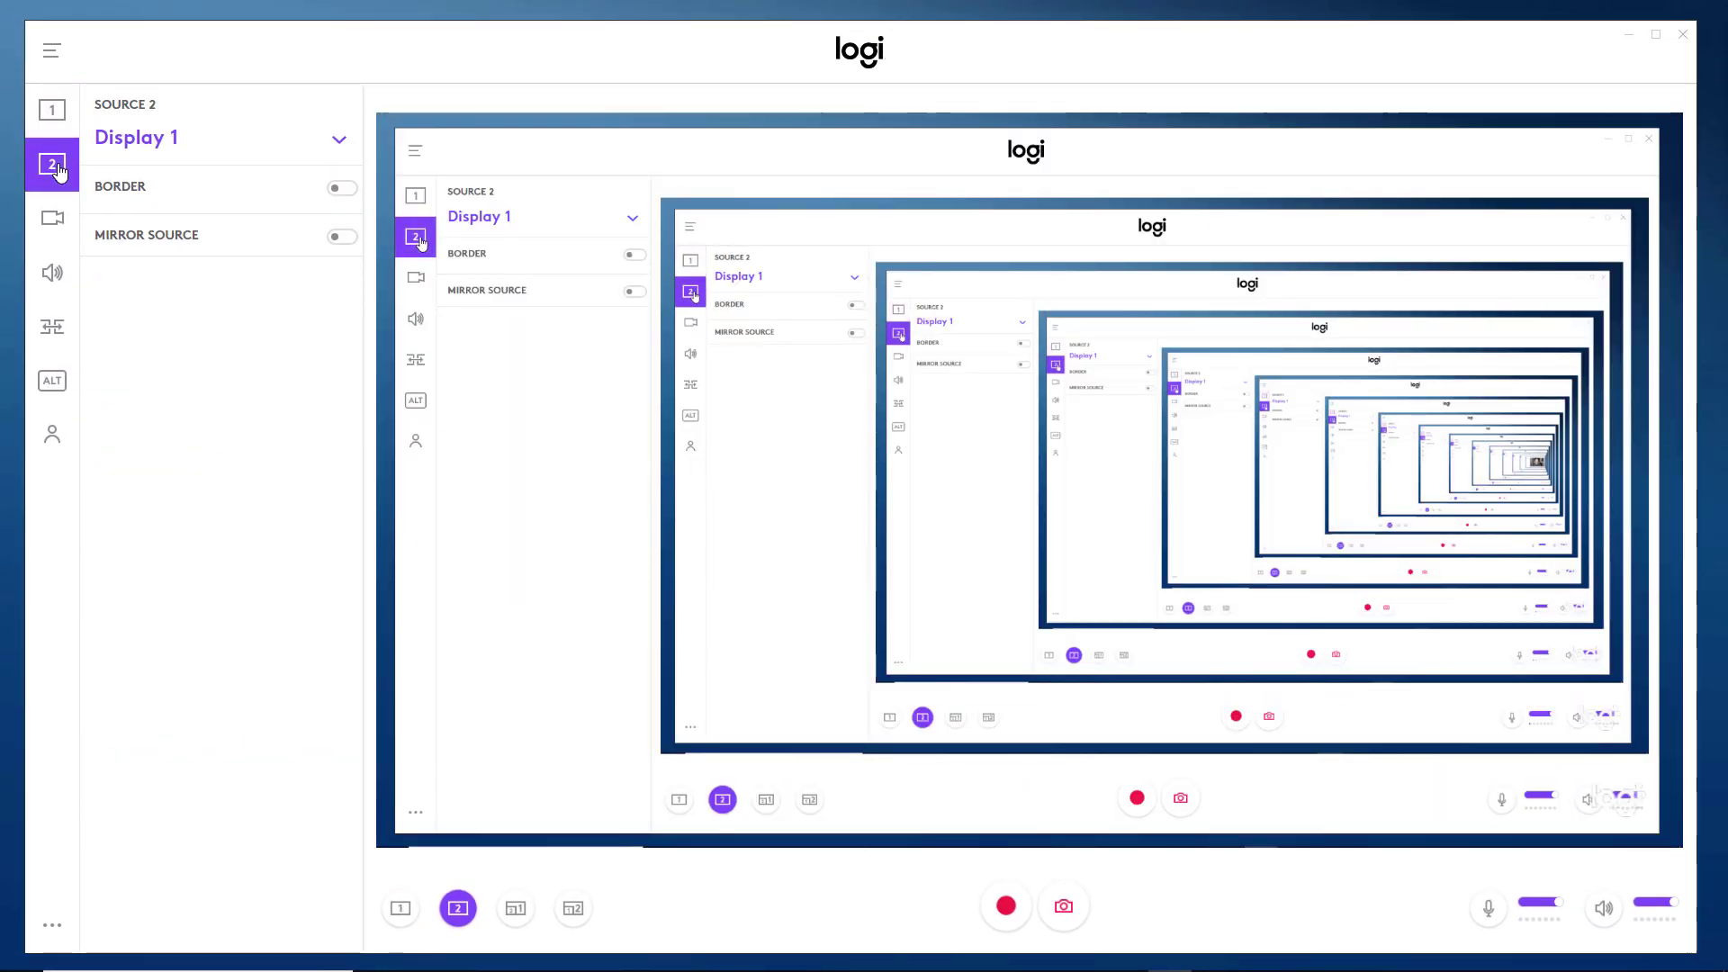
{"action": "left_click", "coordinate": [347, 189]}
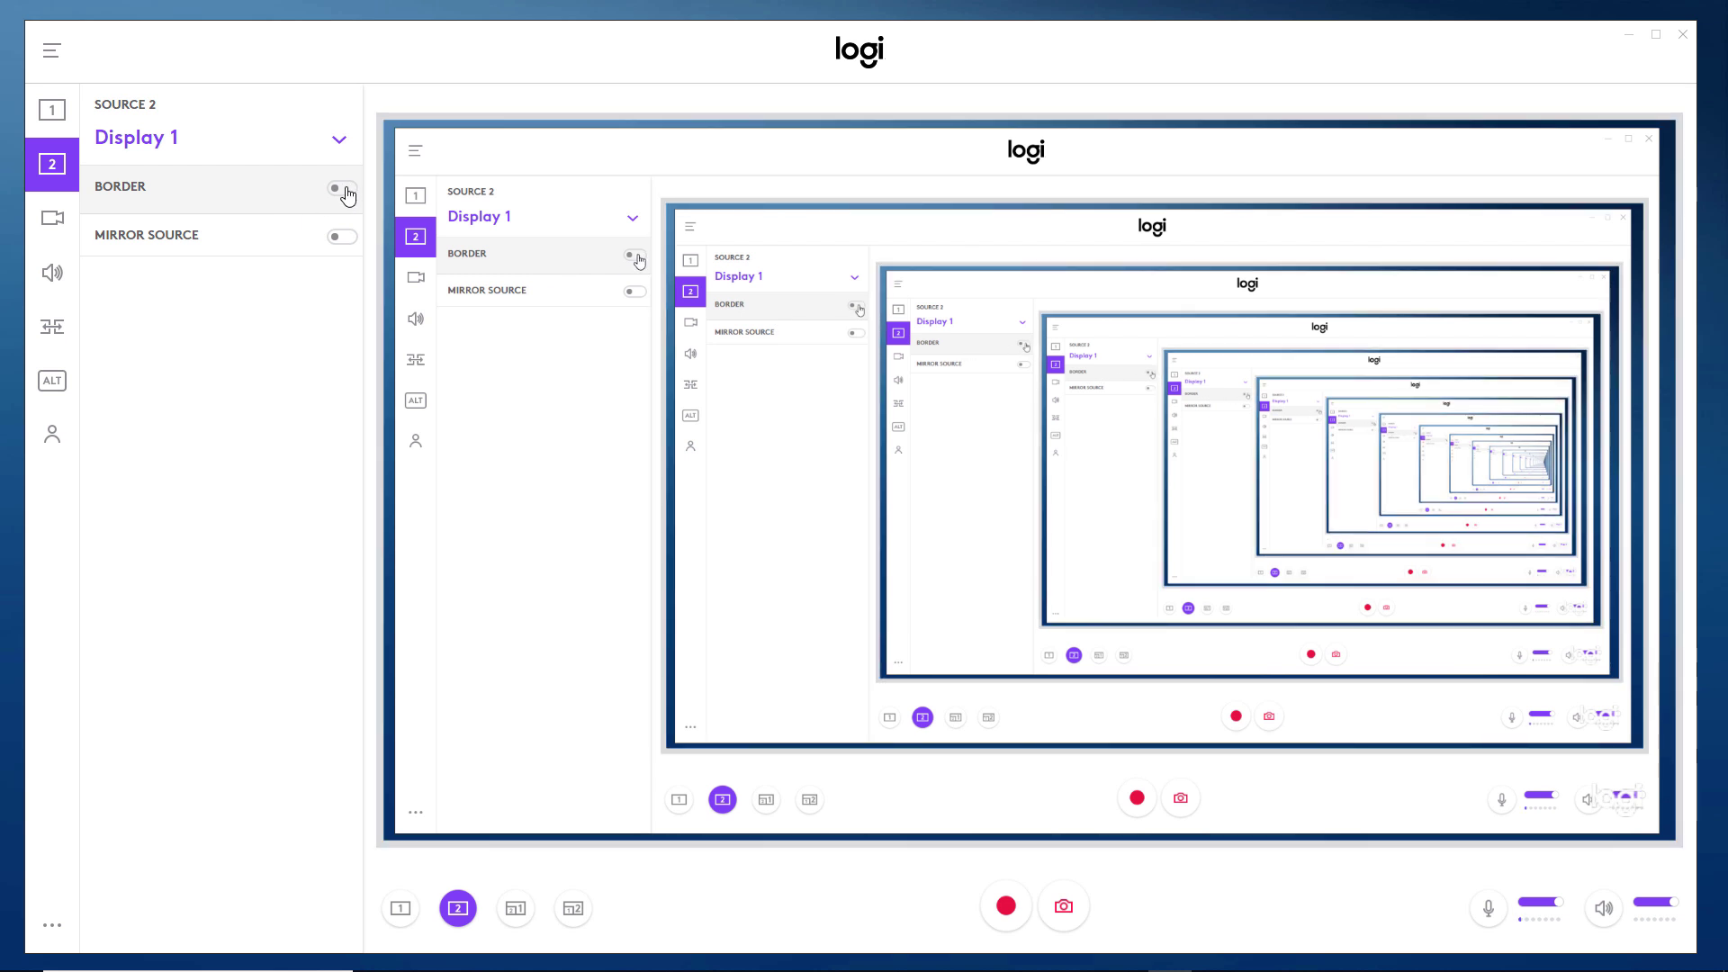
{"action": "left_click_drag", "start_coordinate": [244, 311], "coordinate": [291, 312]}
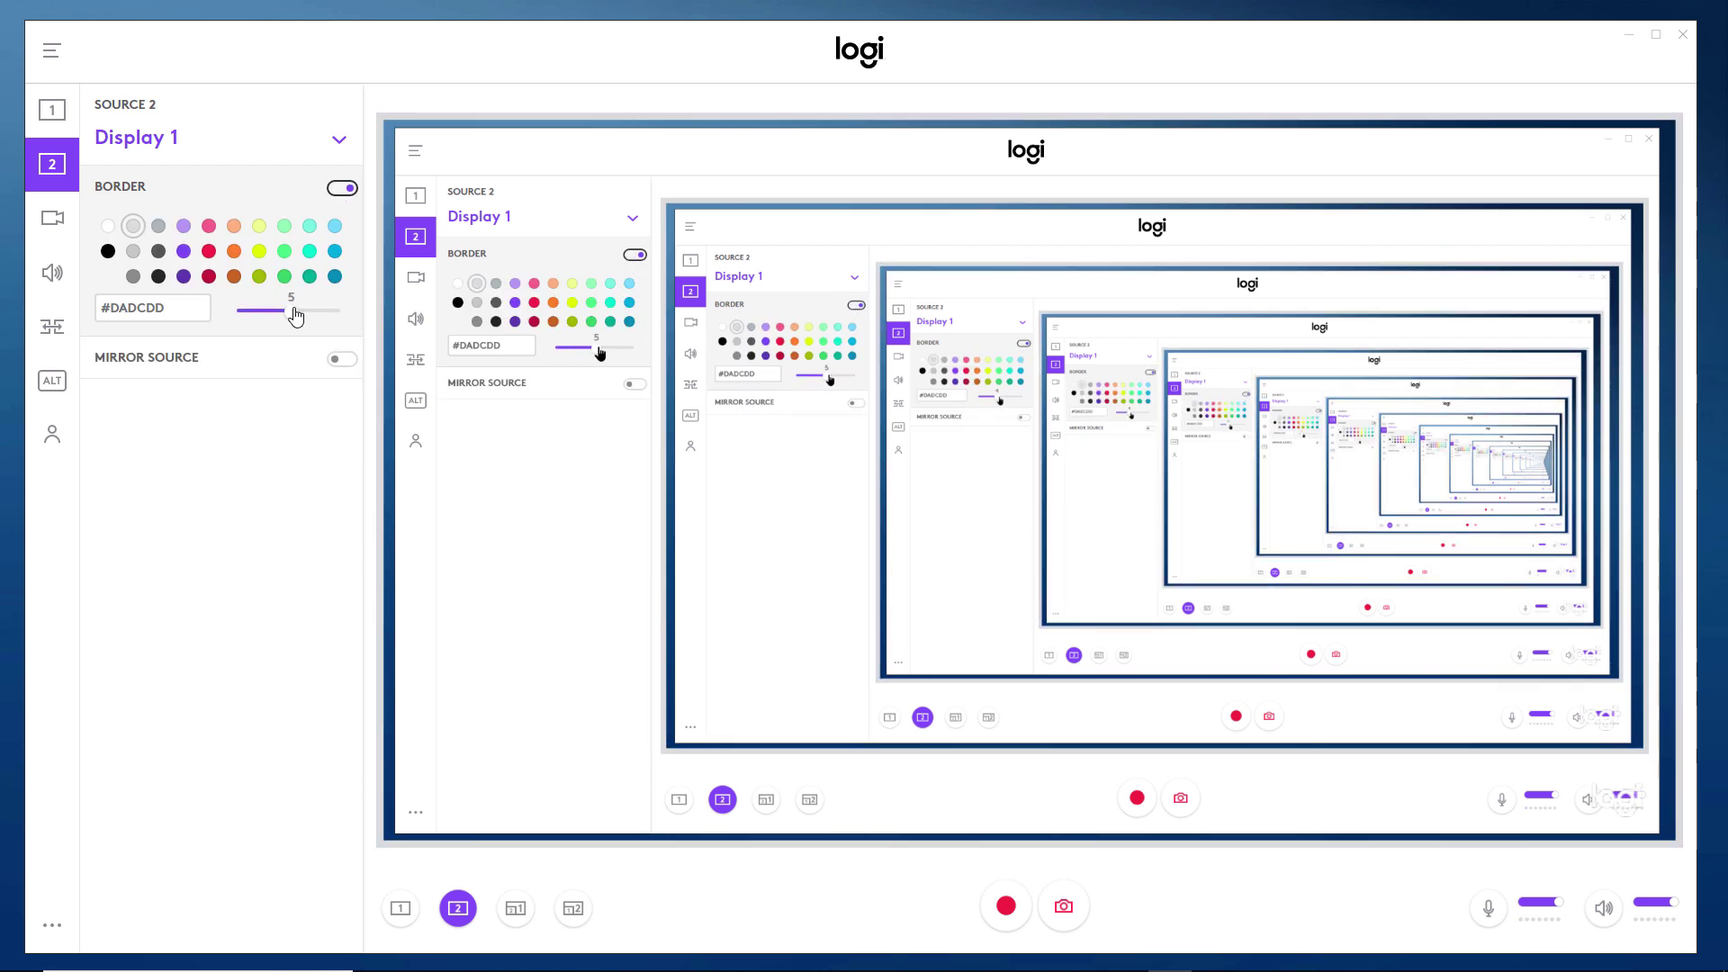
{"action": "left_click", "coordinate": [234, 277]}
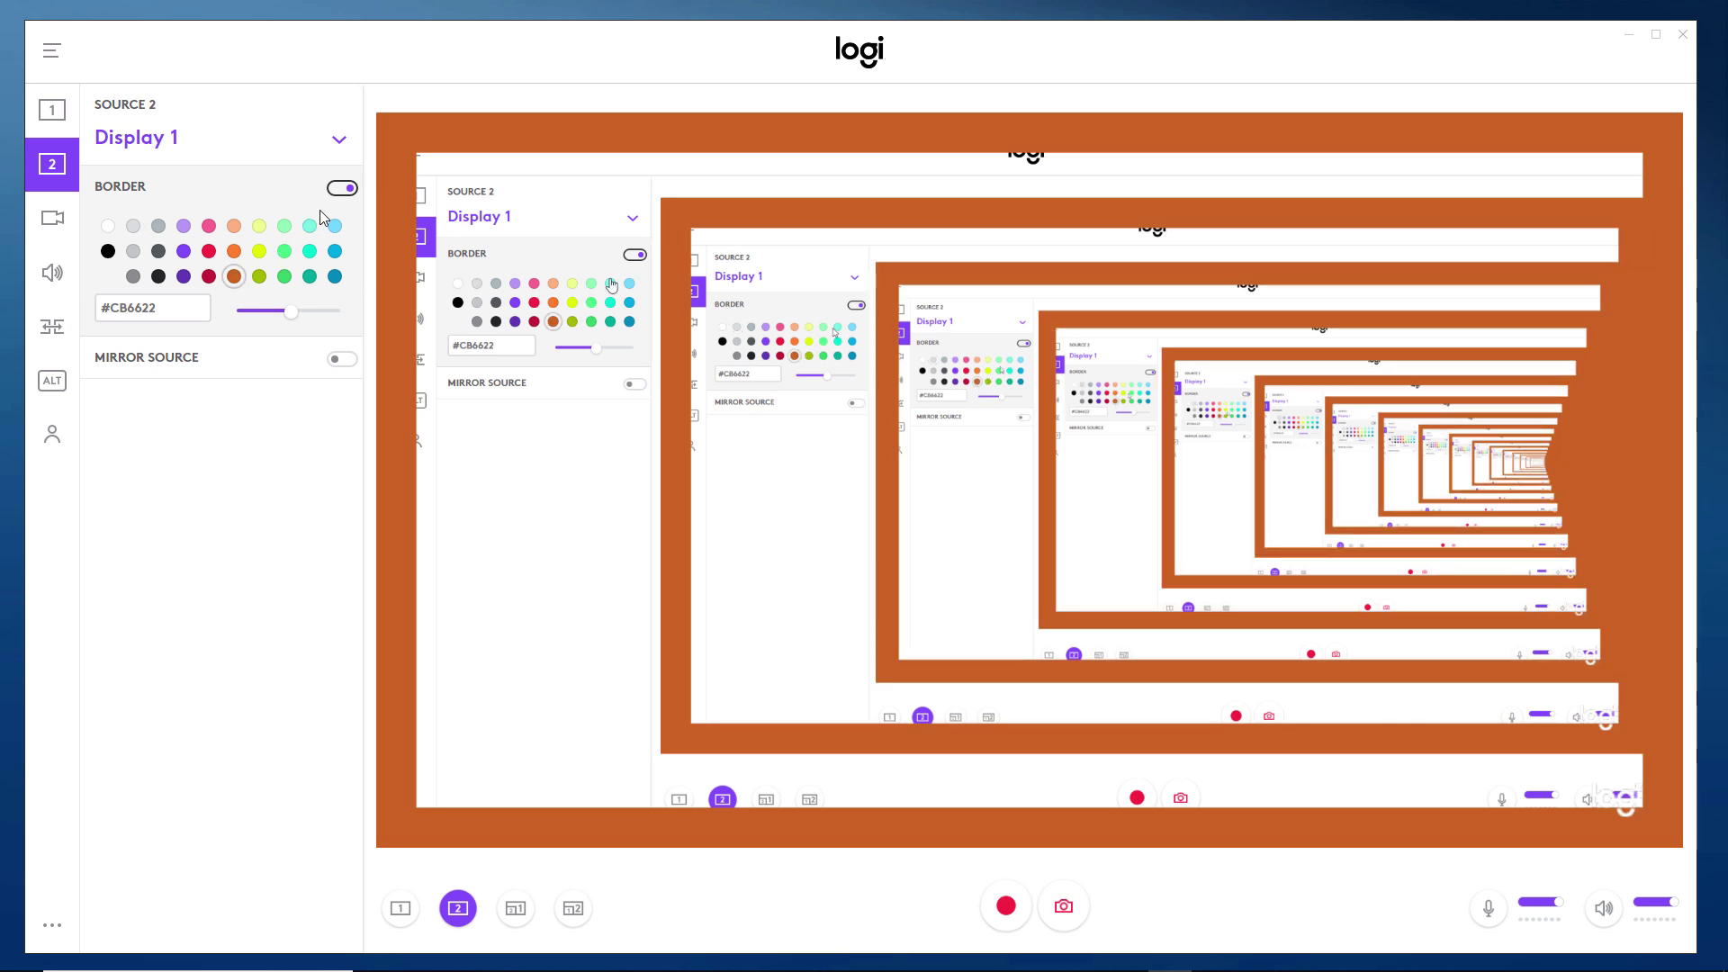
{"action": "left_click", "coordinate": [338, 190]}
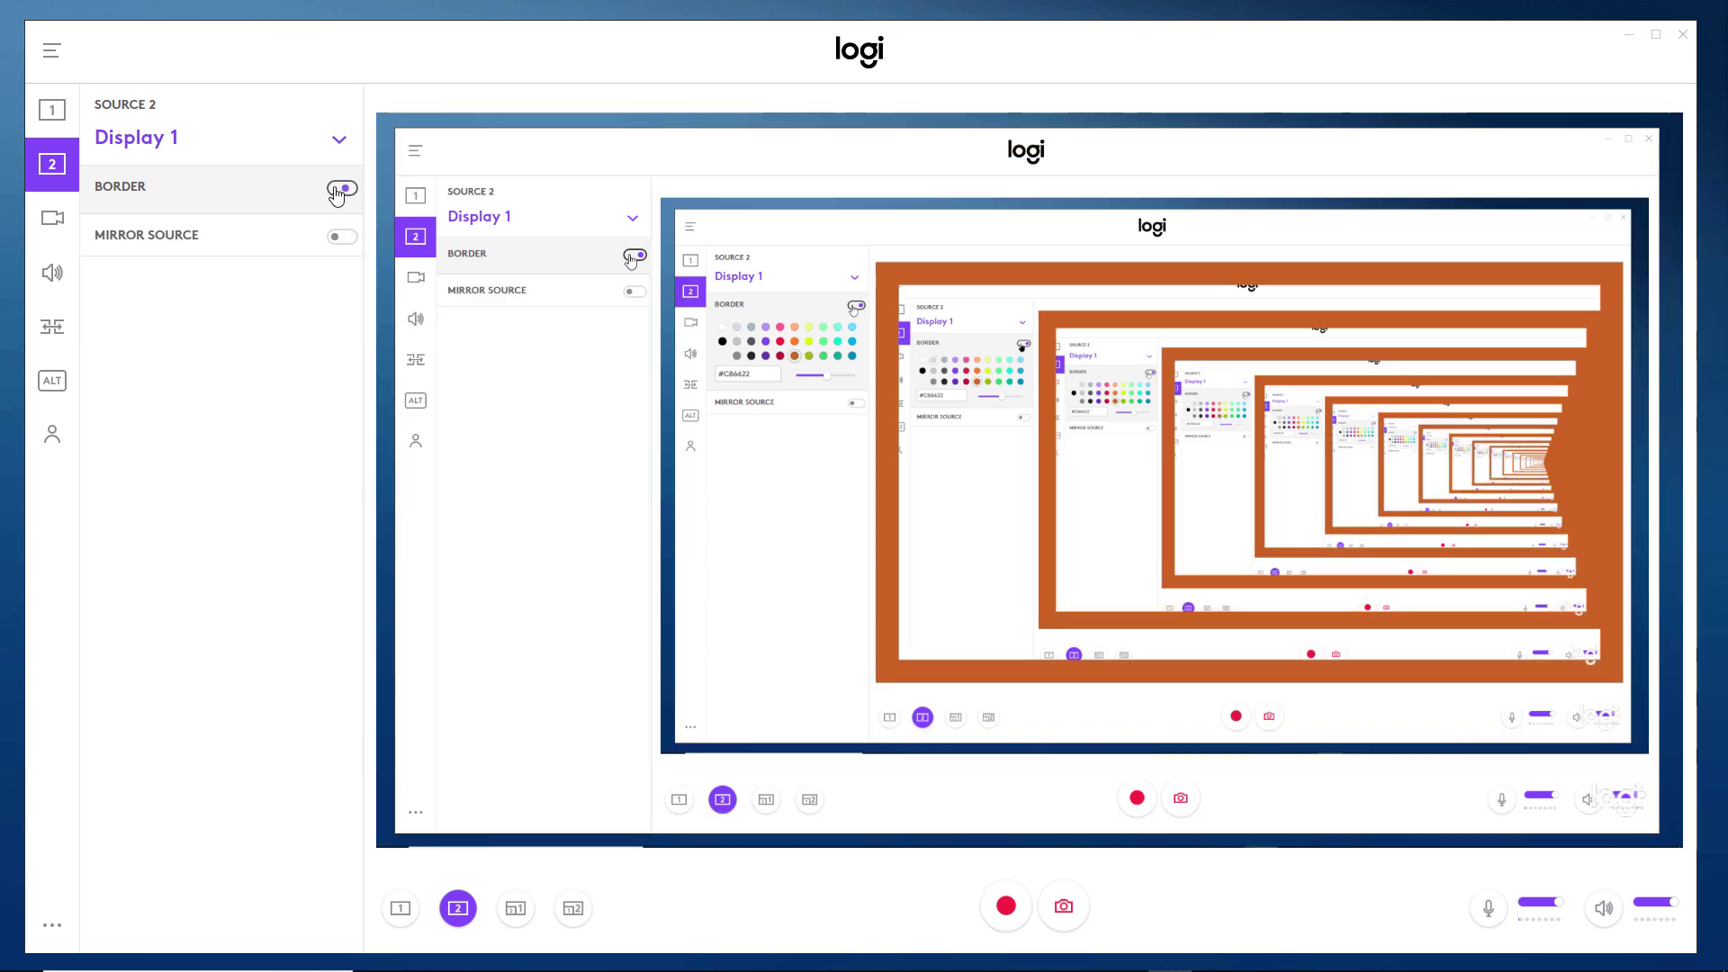
Try mirroring the Display 1 source, switch the mirroring off and return to the webcam source
{"action": "left_click", "coordinate": [345, 239]}
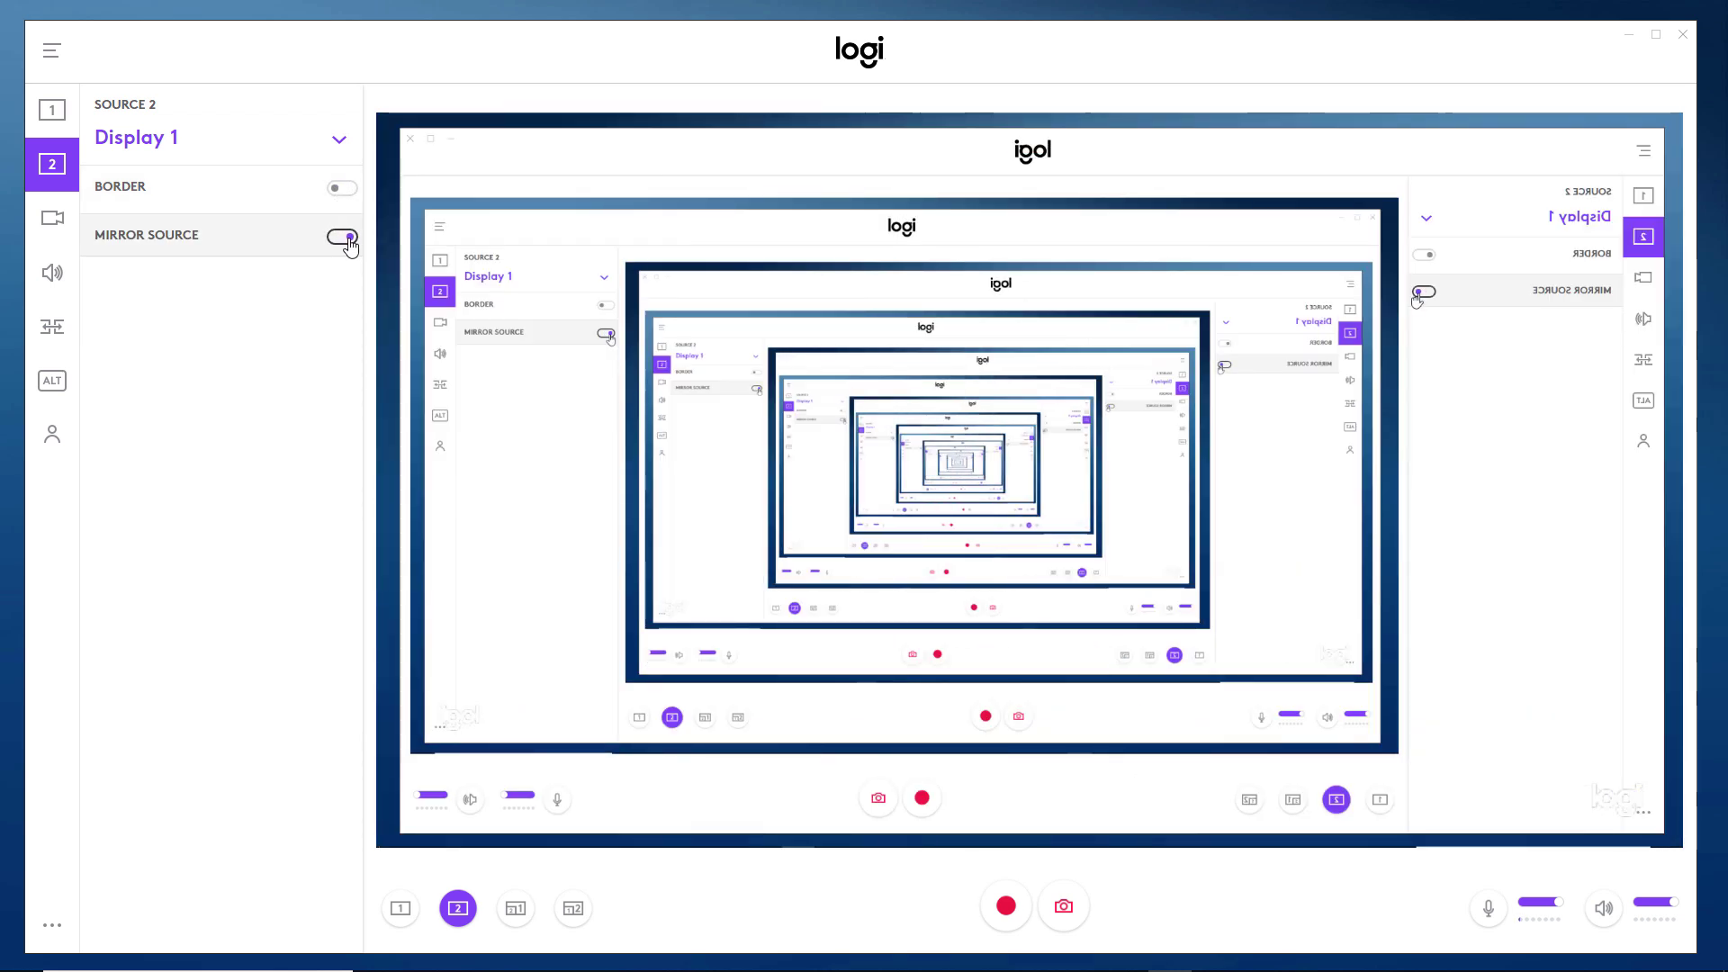
{"action": "left_click", "coordinate": [349, 239]}
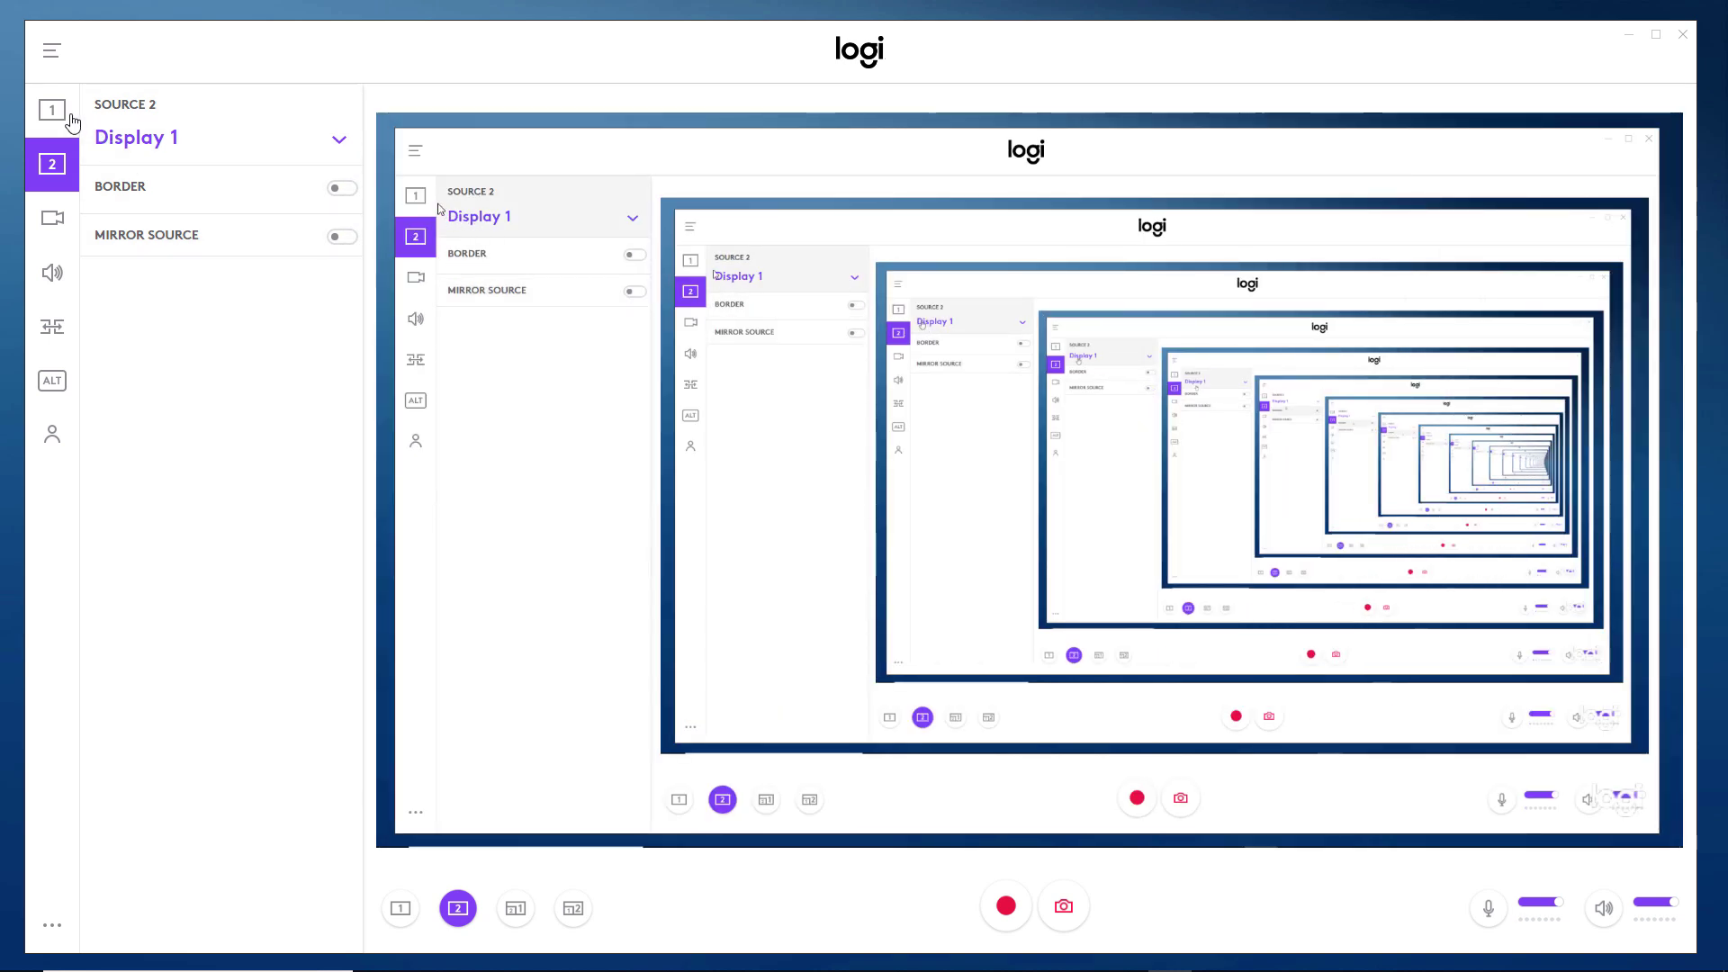
{"action": "left_click", "coordinate": [68, 118]}
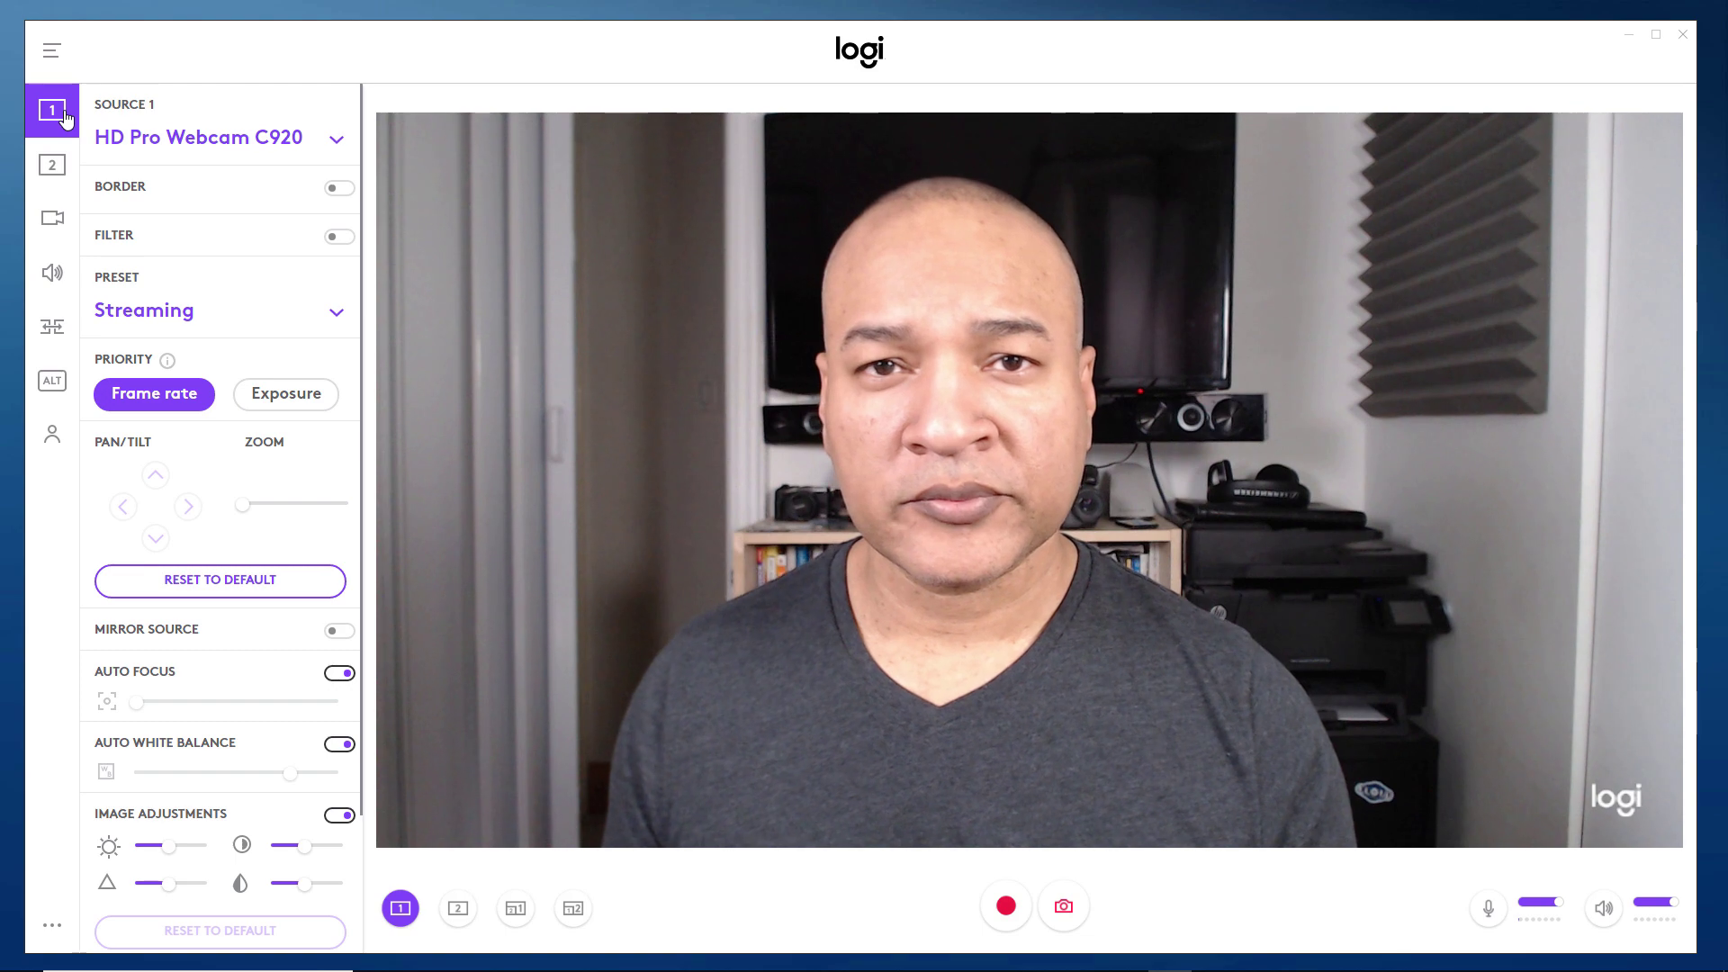
Switch off the Logitech logo overlay in the video settings
{"action": "left_click", "coordinate": [57, 222]}
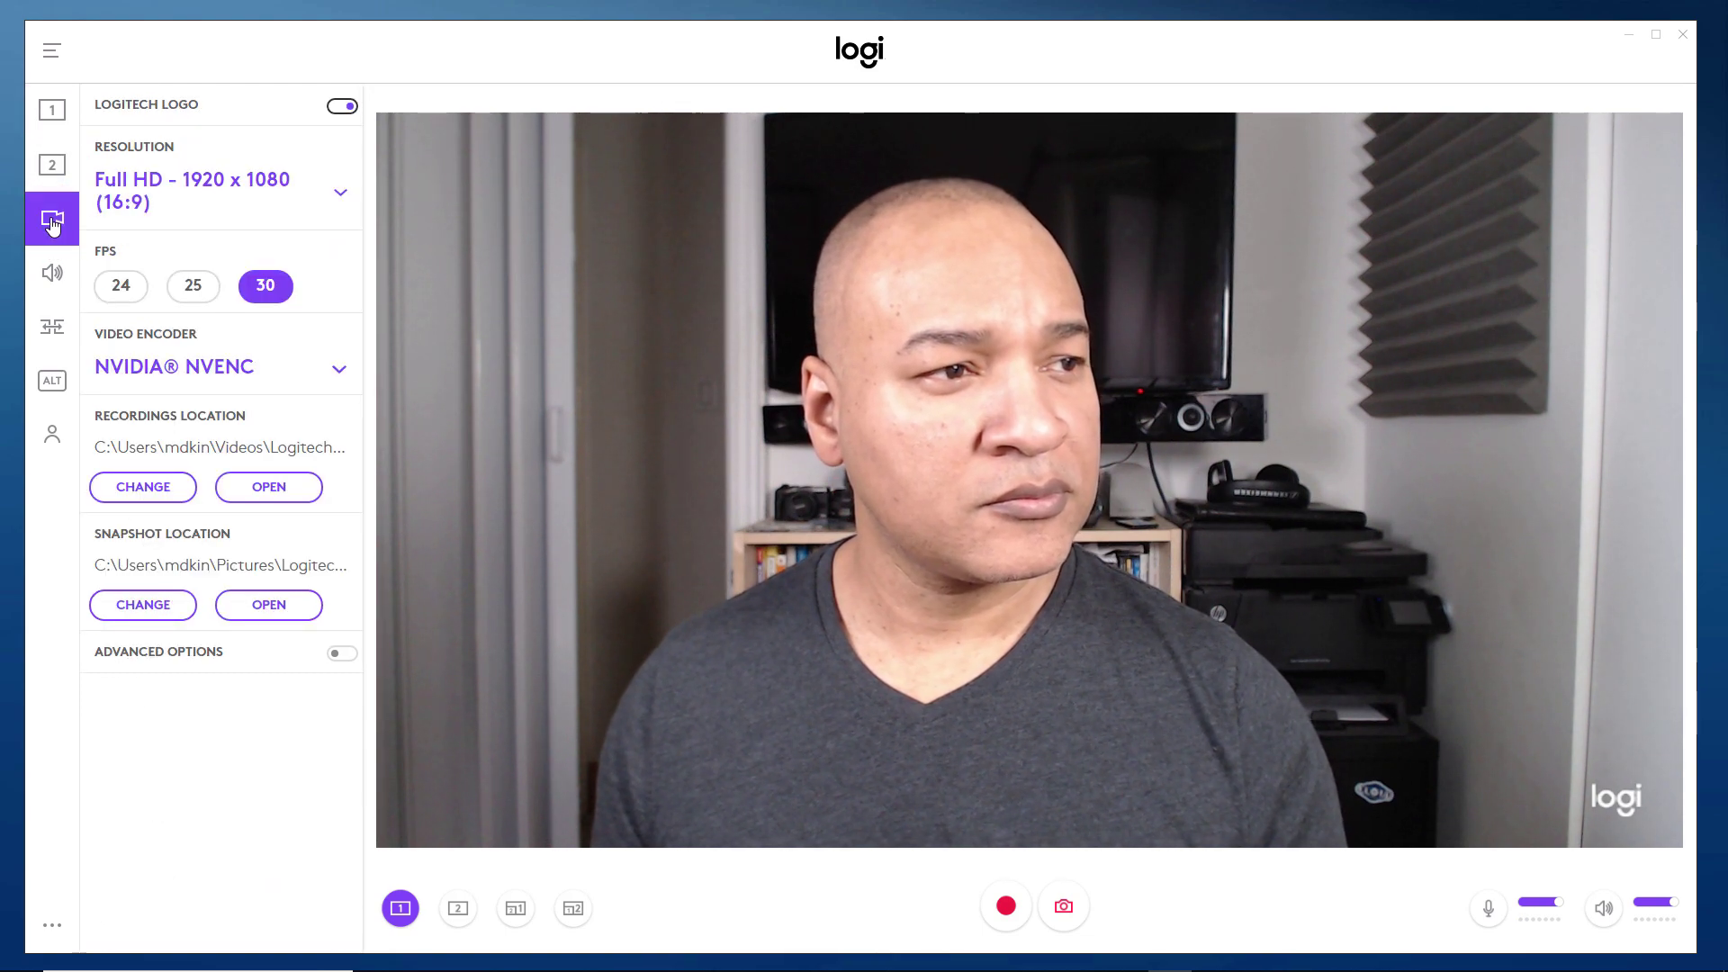
{"action": "left_click", "coordinate": [340, 108]}
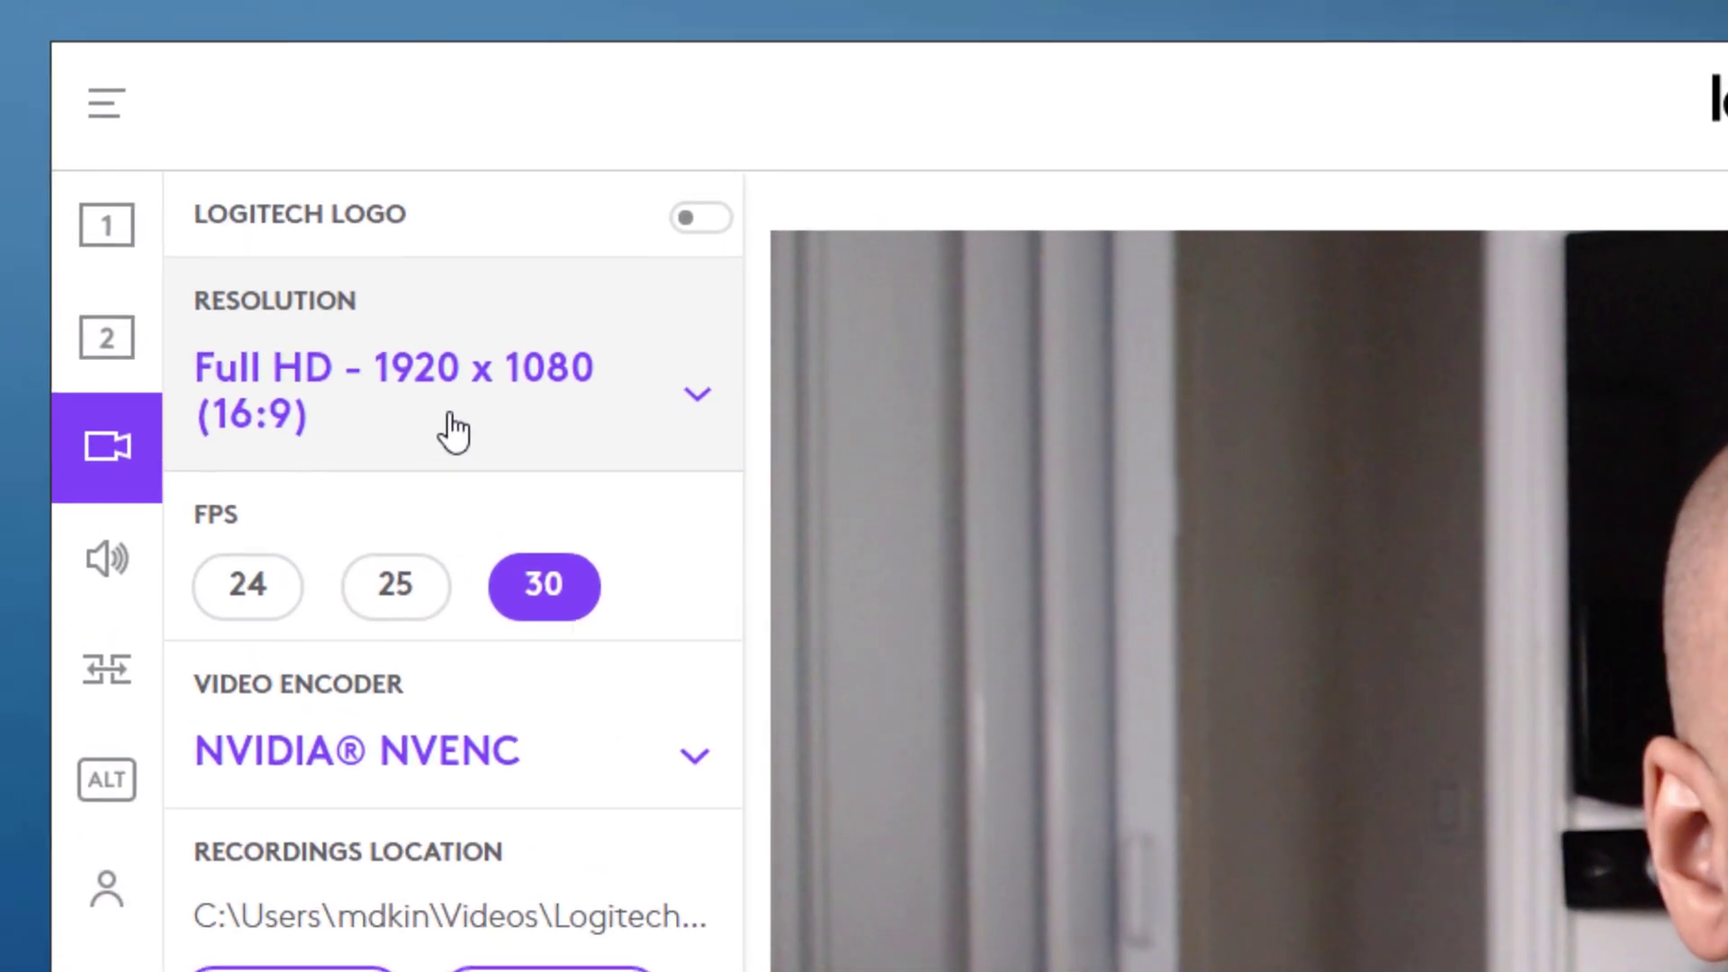
Try the 1080 x 1920 (9:16) and 1080 x 1080 (1:1) resolutions and return to Full HD - 1920 x 1080 (16:9)
{"action": "left_click", "coordinate": [698, 394]}
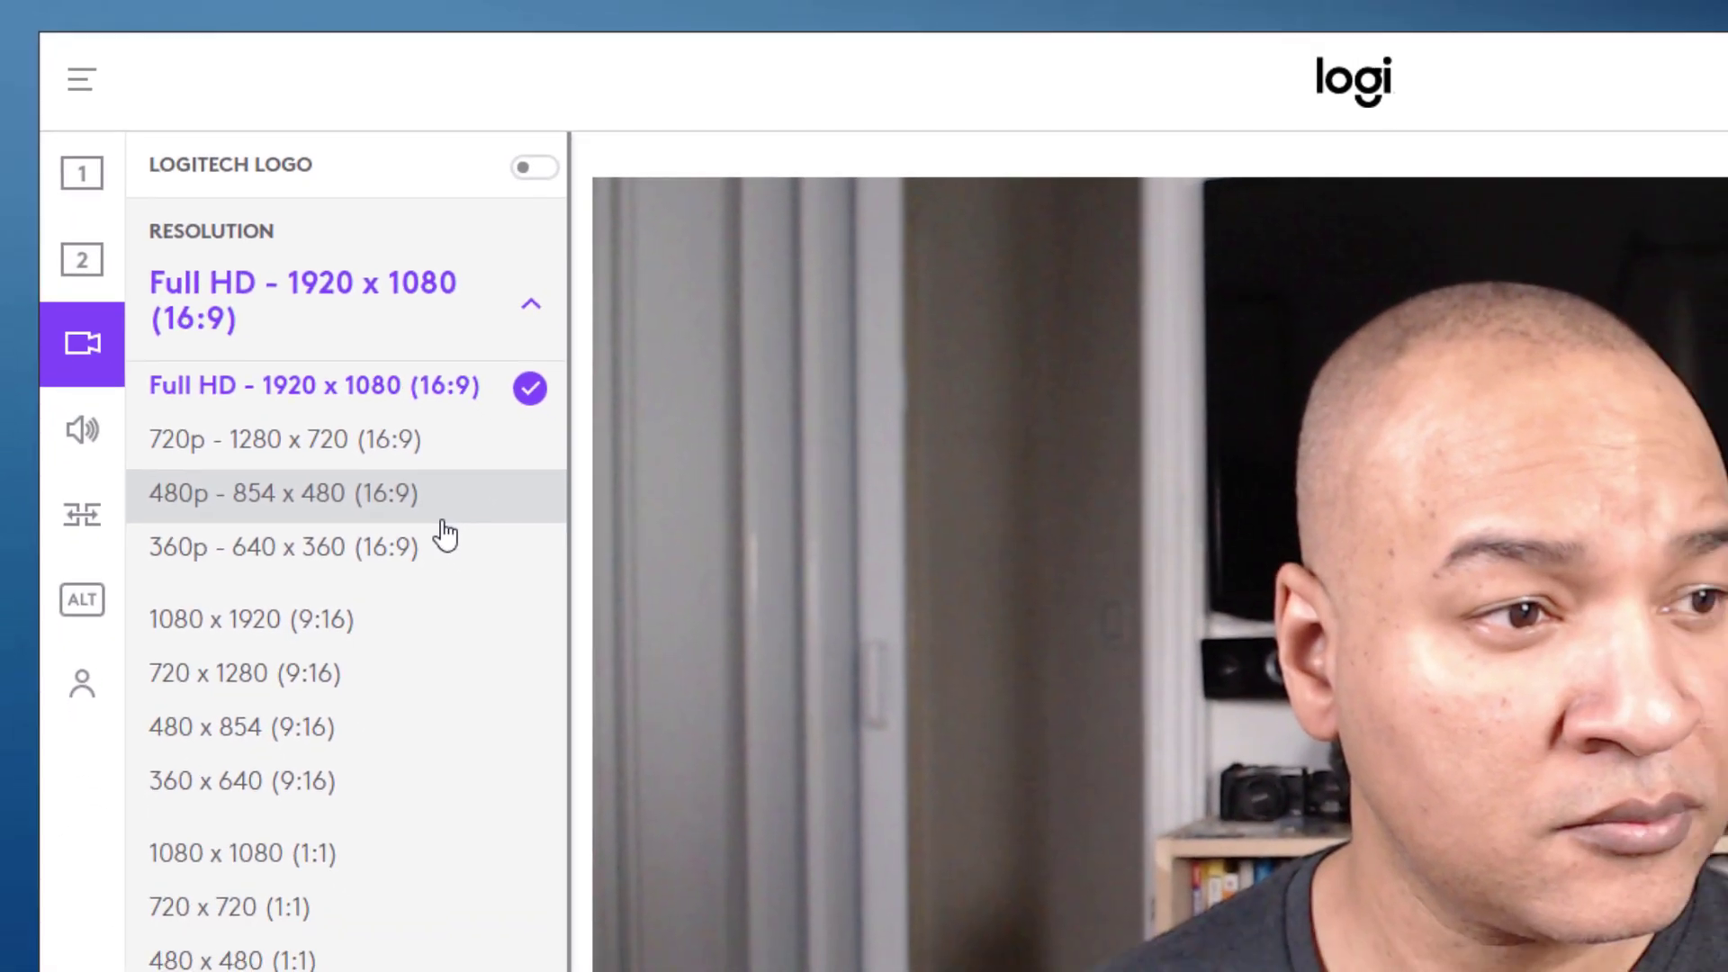
{"action": "left_click", "coordinate": [252, 620]}
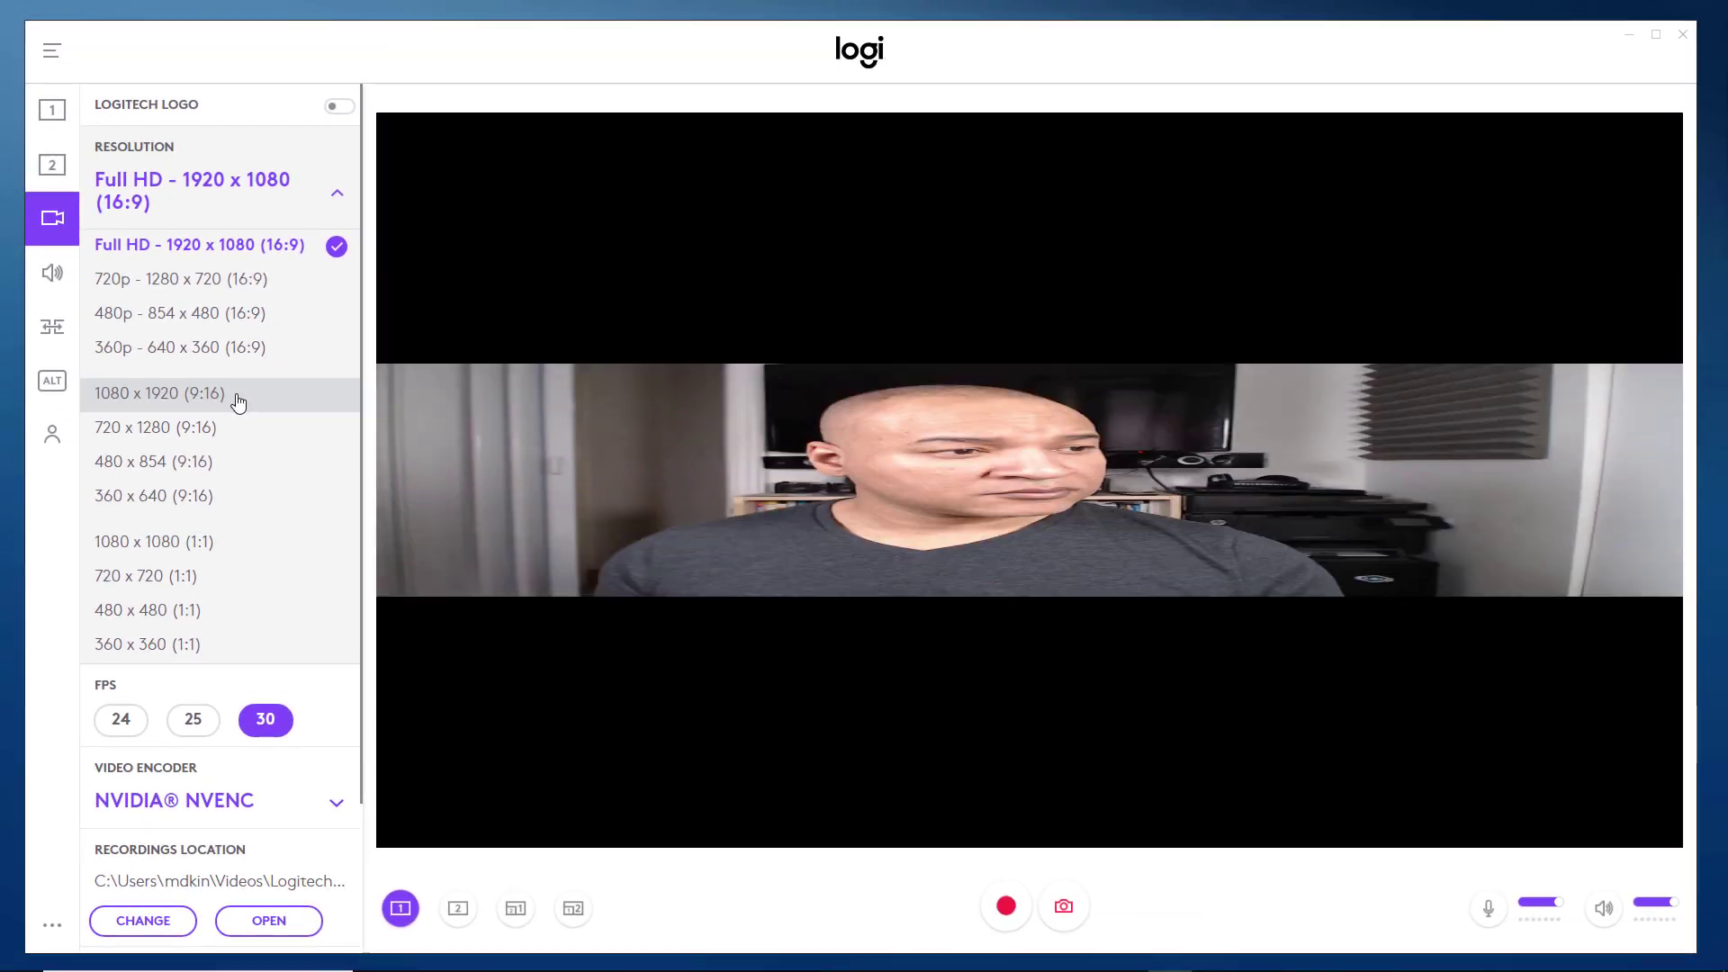
{"action": "left_click", "coordinate": [239, 396]}
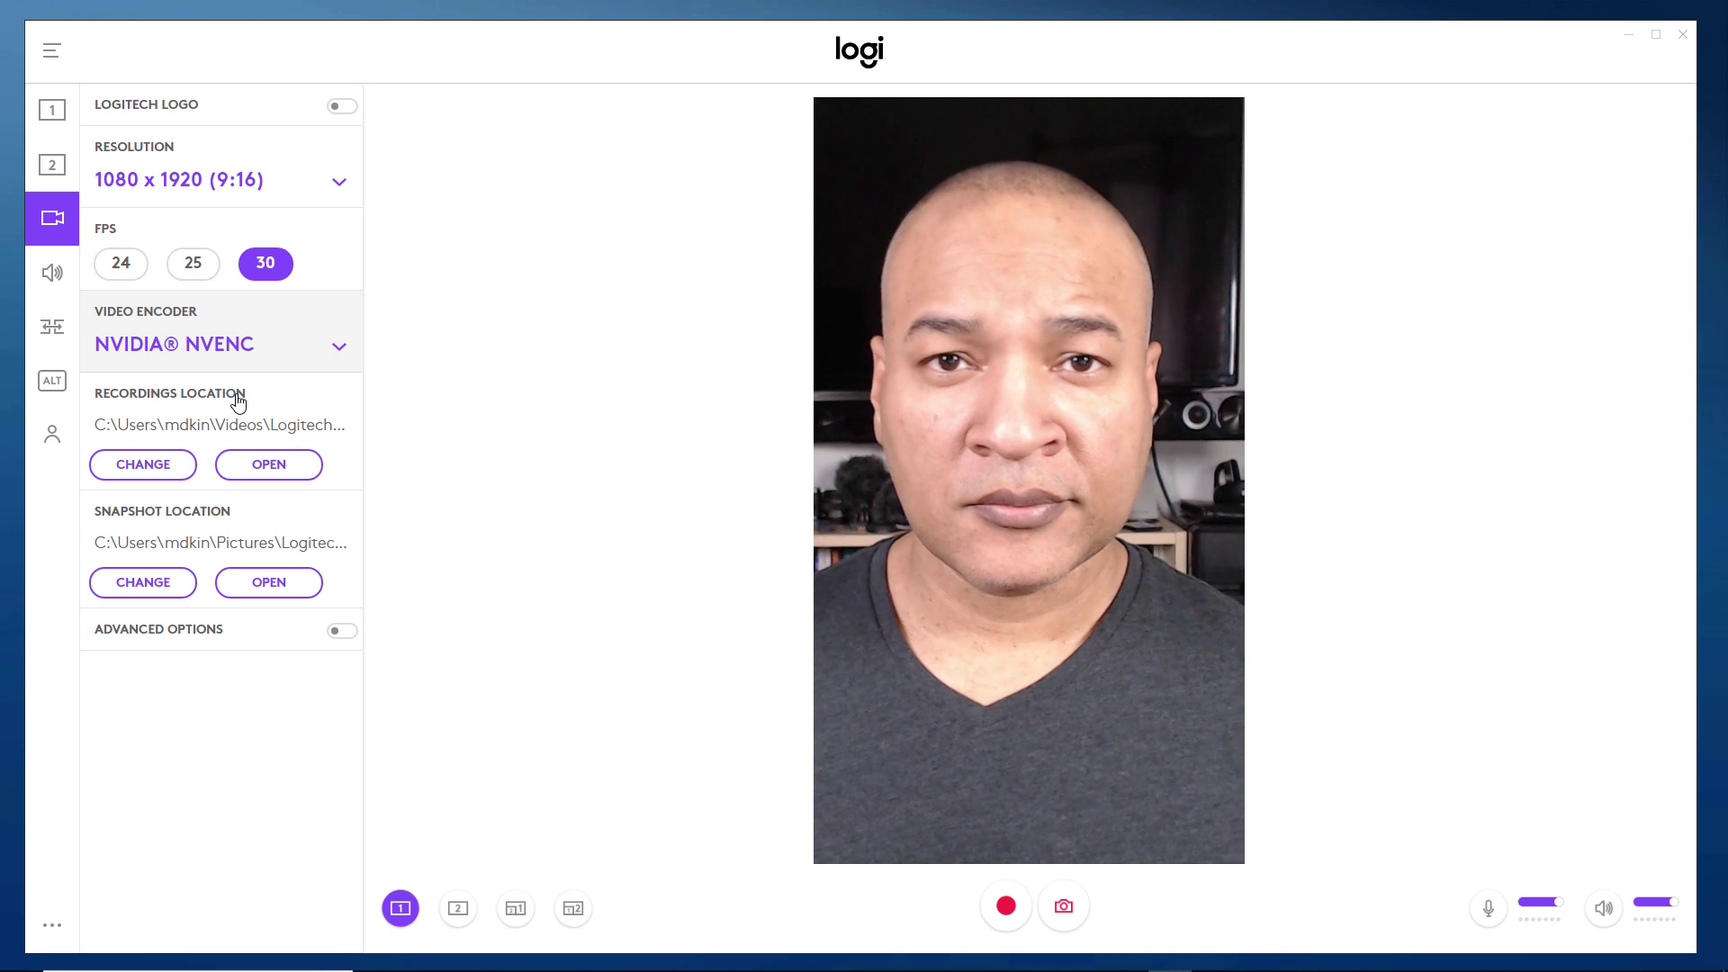
{"action": "left_click", "coordinate": [338, 183]}
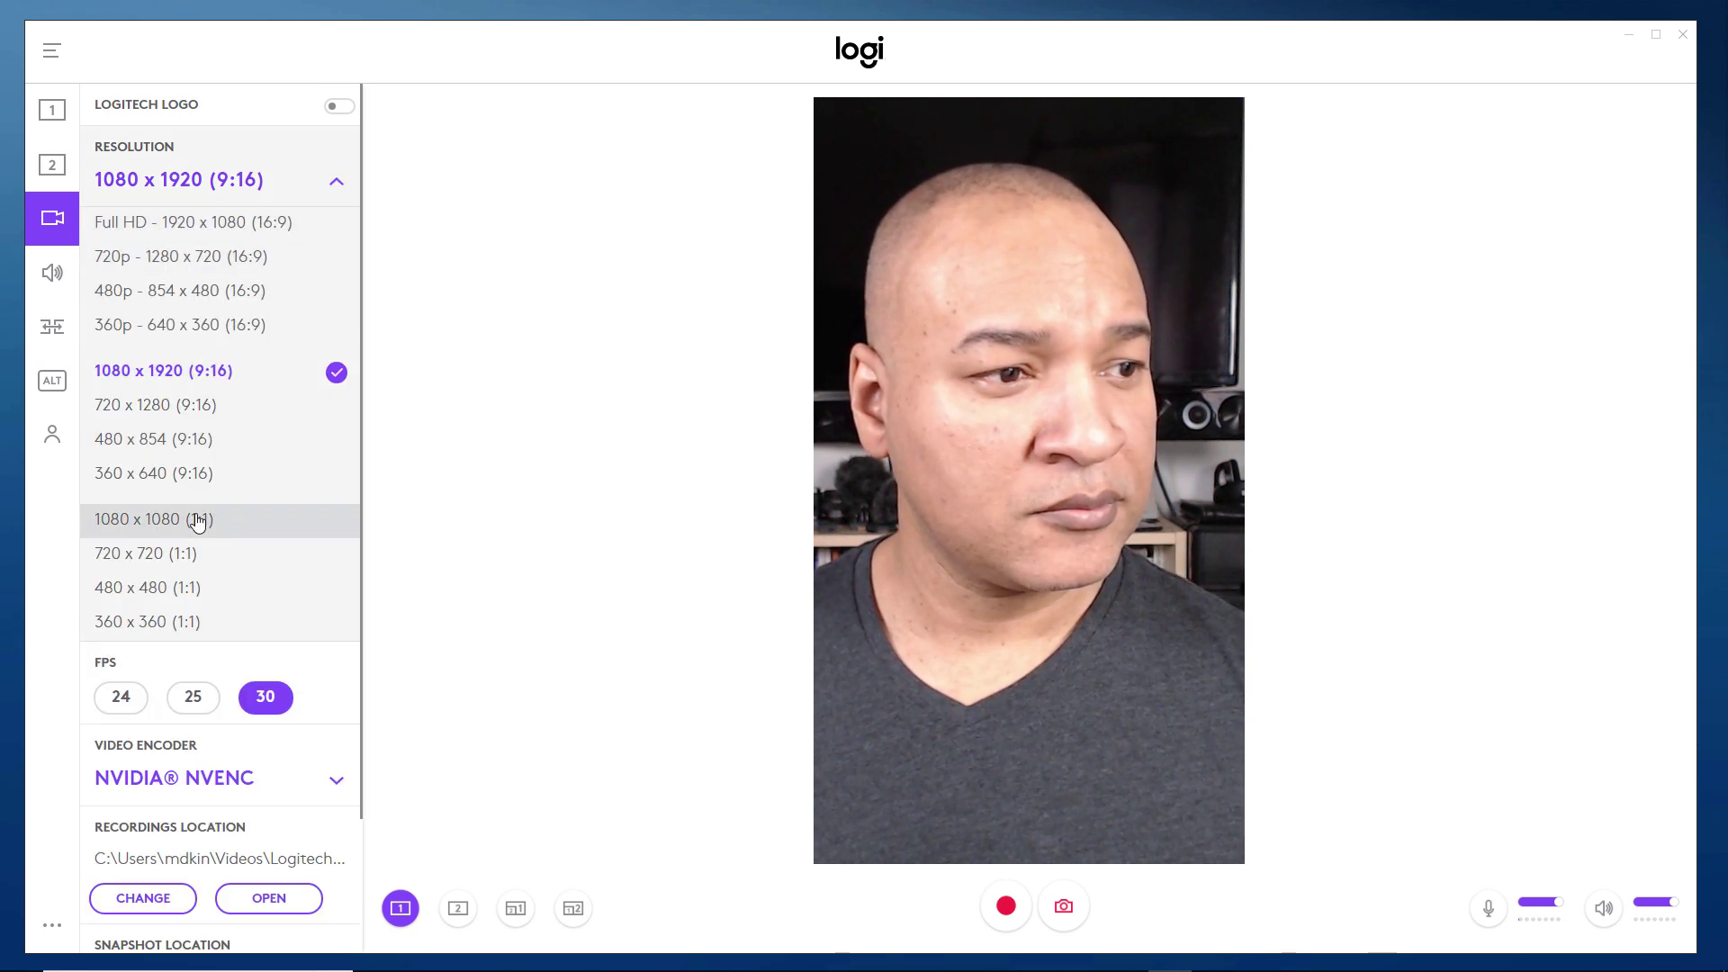
{"action": "left_click", "coordinate": [201, 517]}
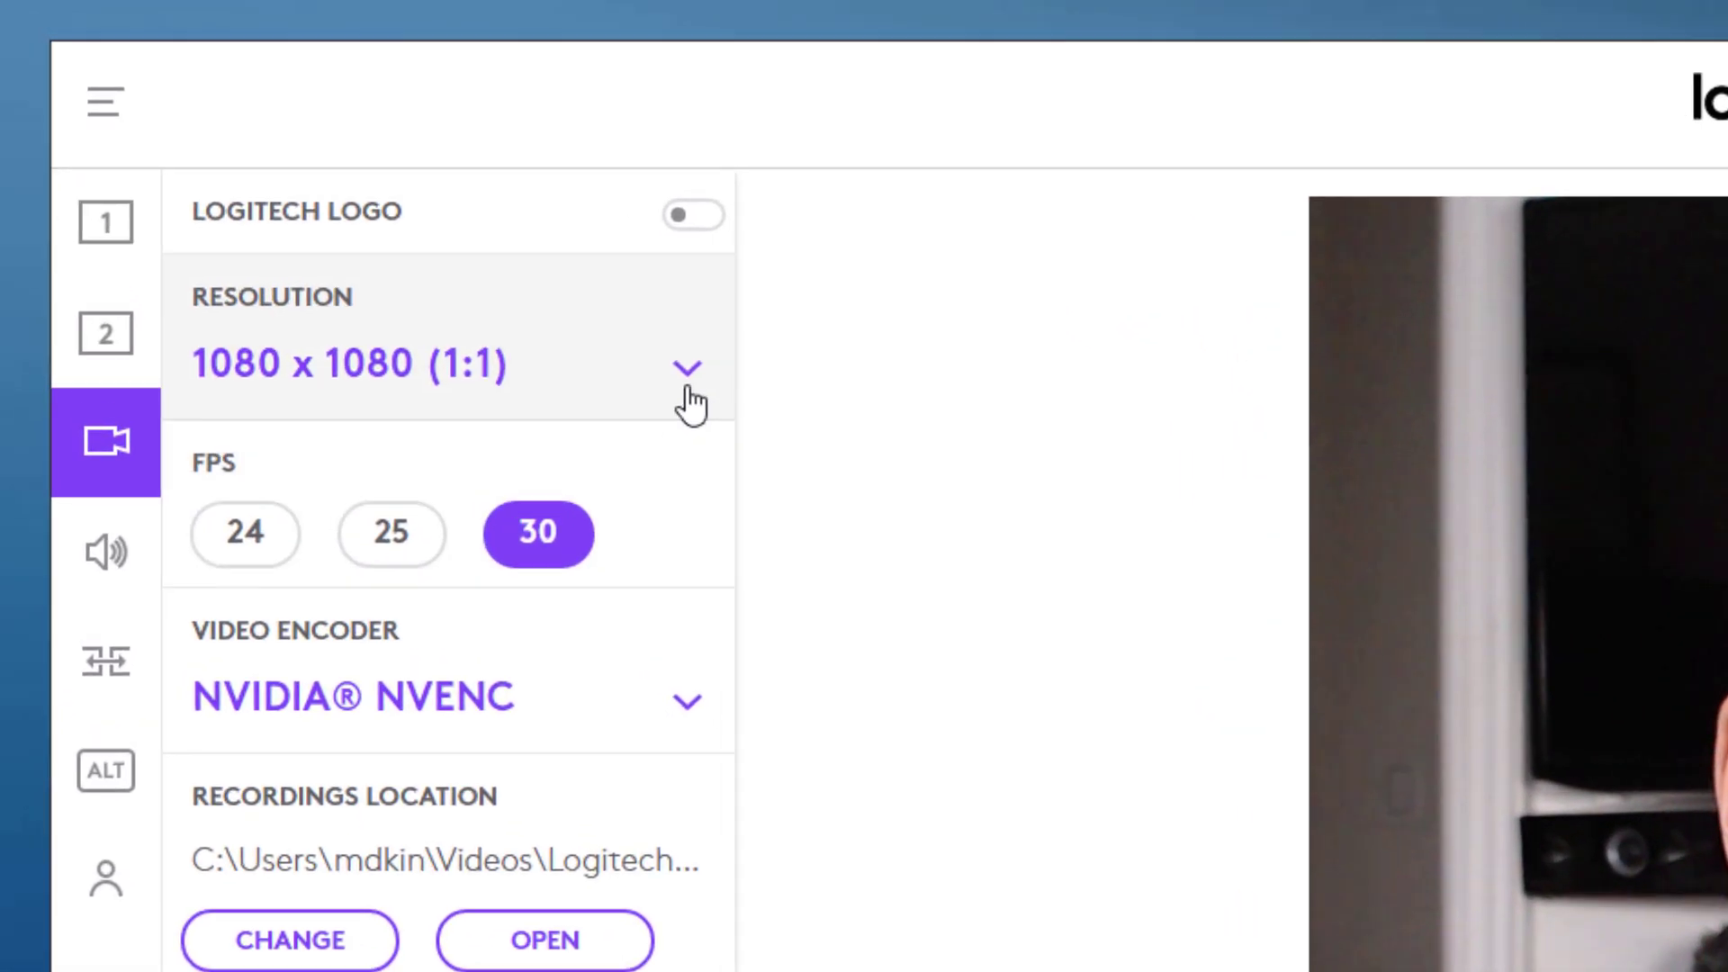
{"action": "left_click", "coordinate": [637, 342]}
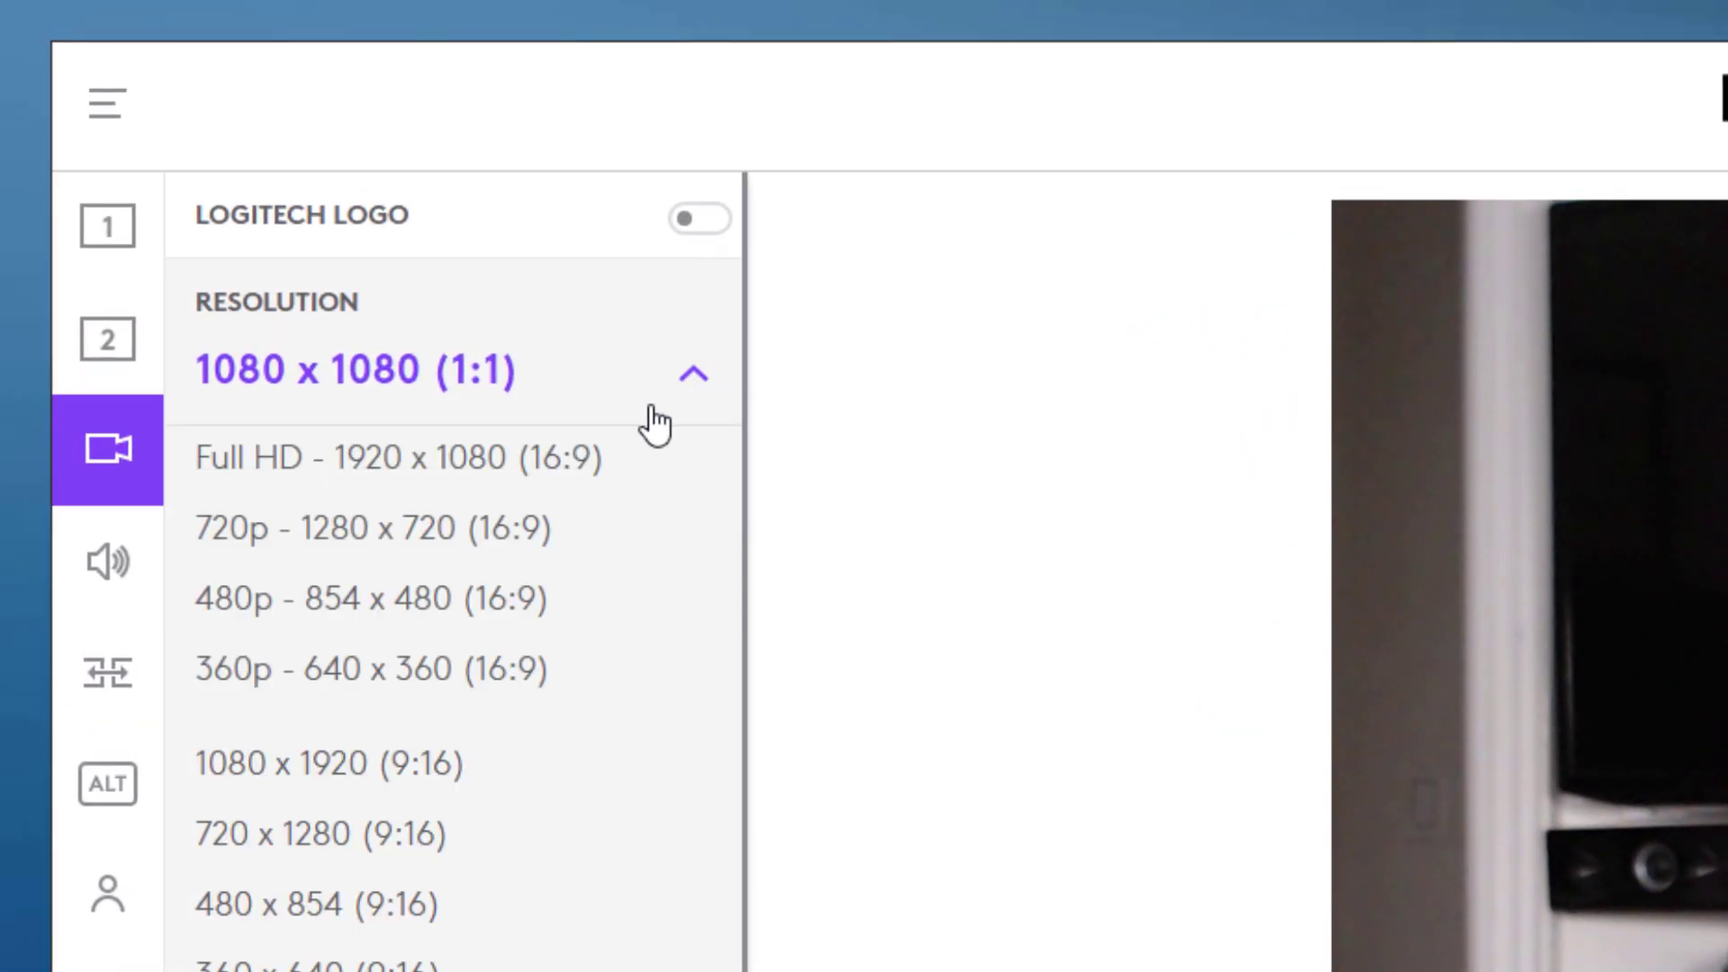
{"action": "left_click", "coordinate": [544, 468]}
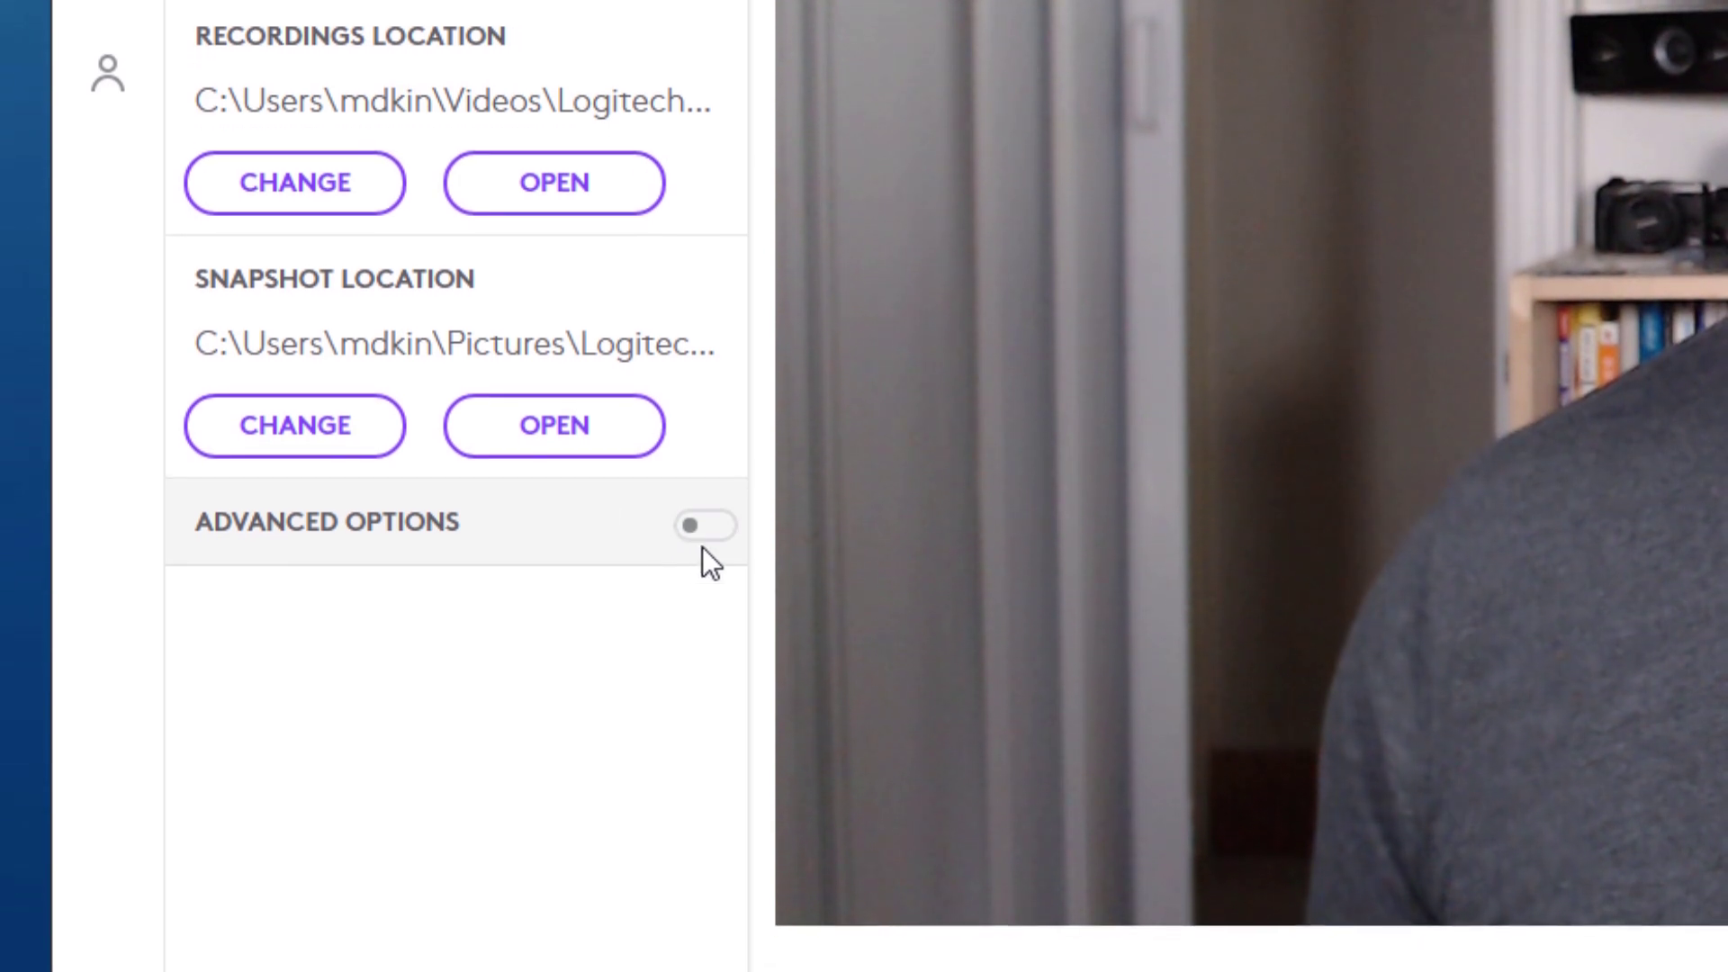
Toggle the advanced options in the video settings
{"action": "left_click", "coordinate": [715, 524]}
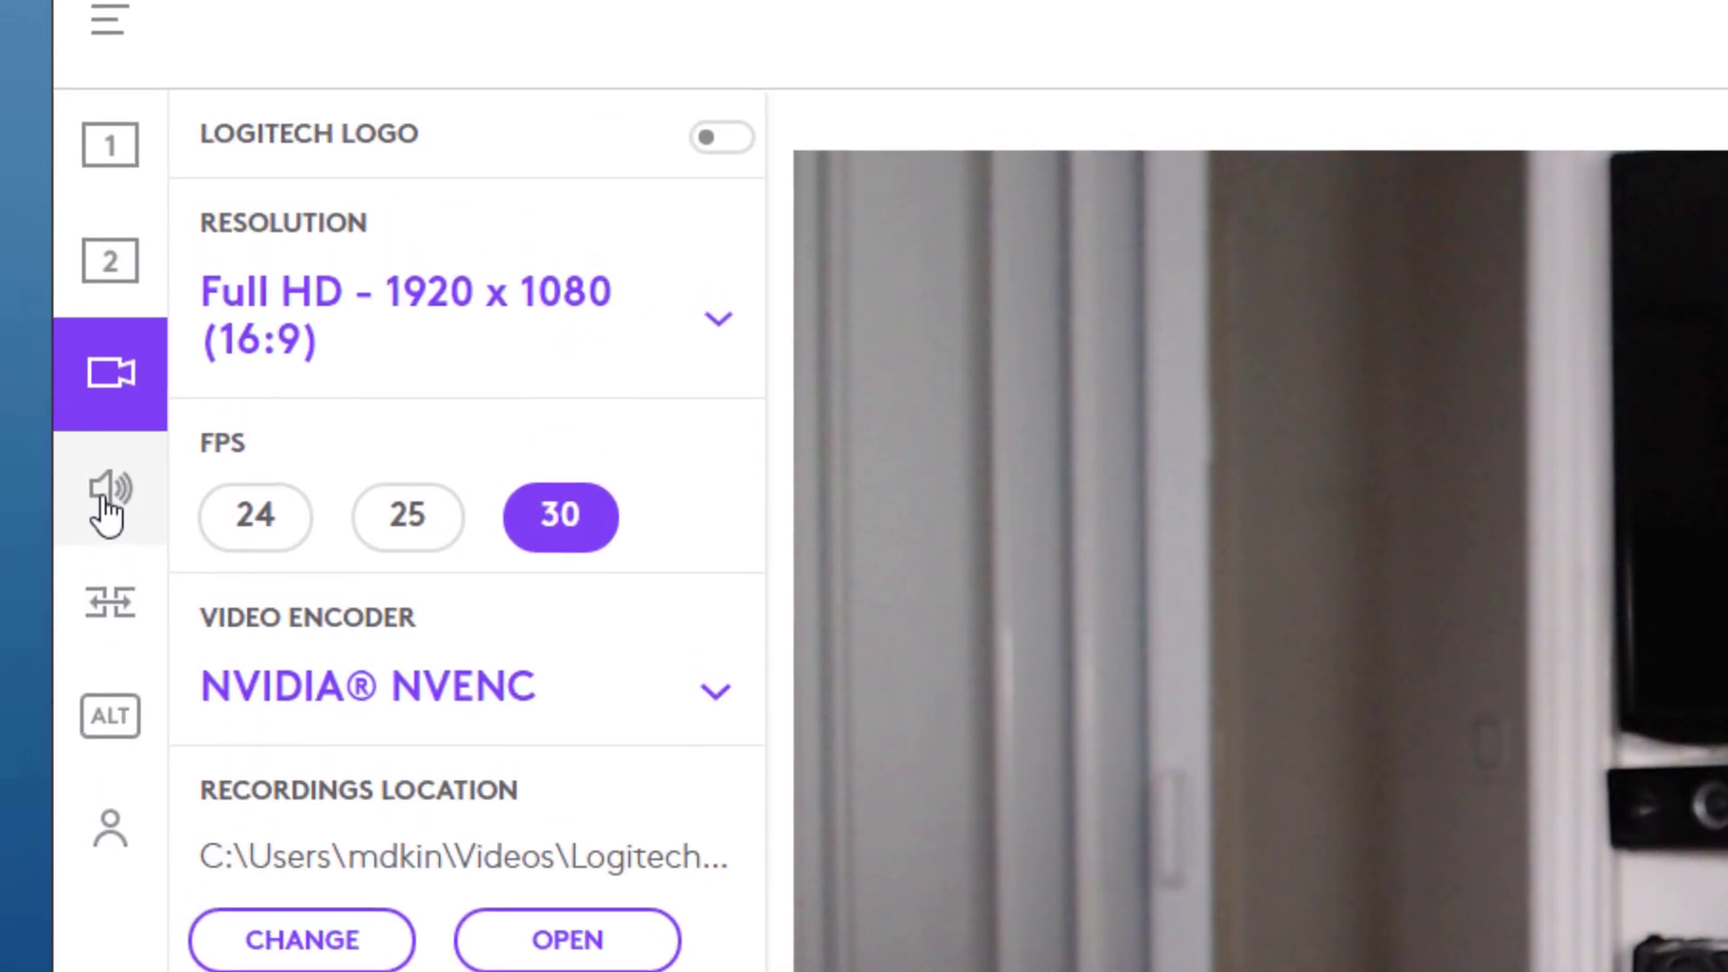
Set the audio input to Microphone (AT2020USB+) and the audio output to Speakers (Realtek(R) Audio)
{"action": "left_click", "coordinate": [106, 445]}
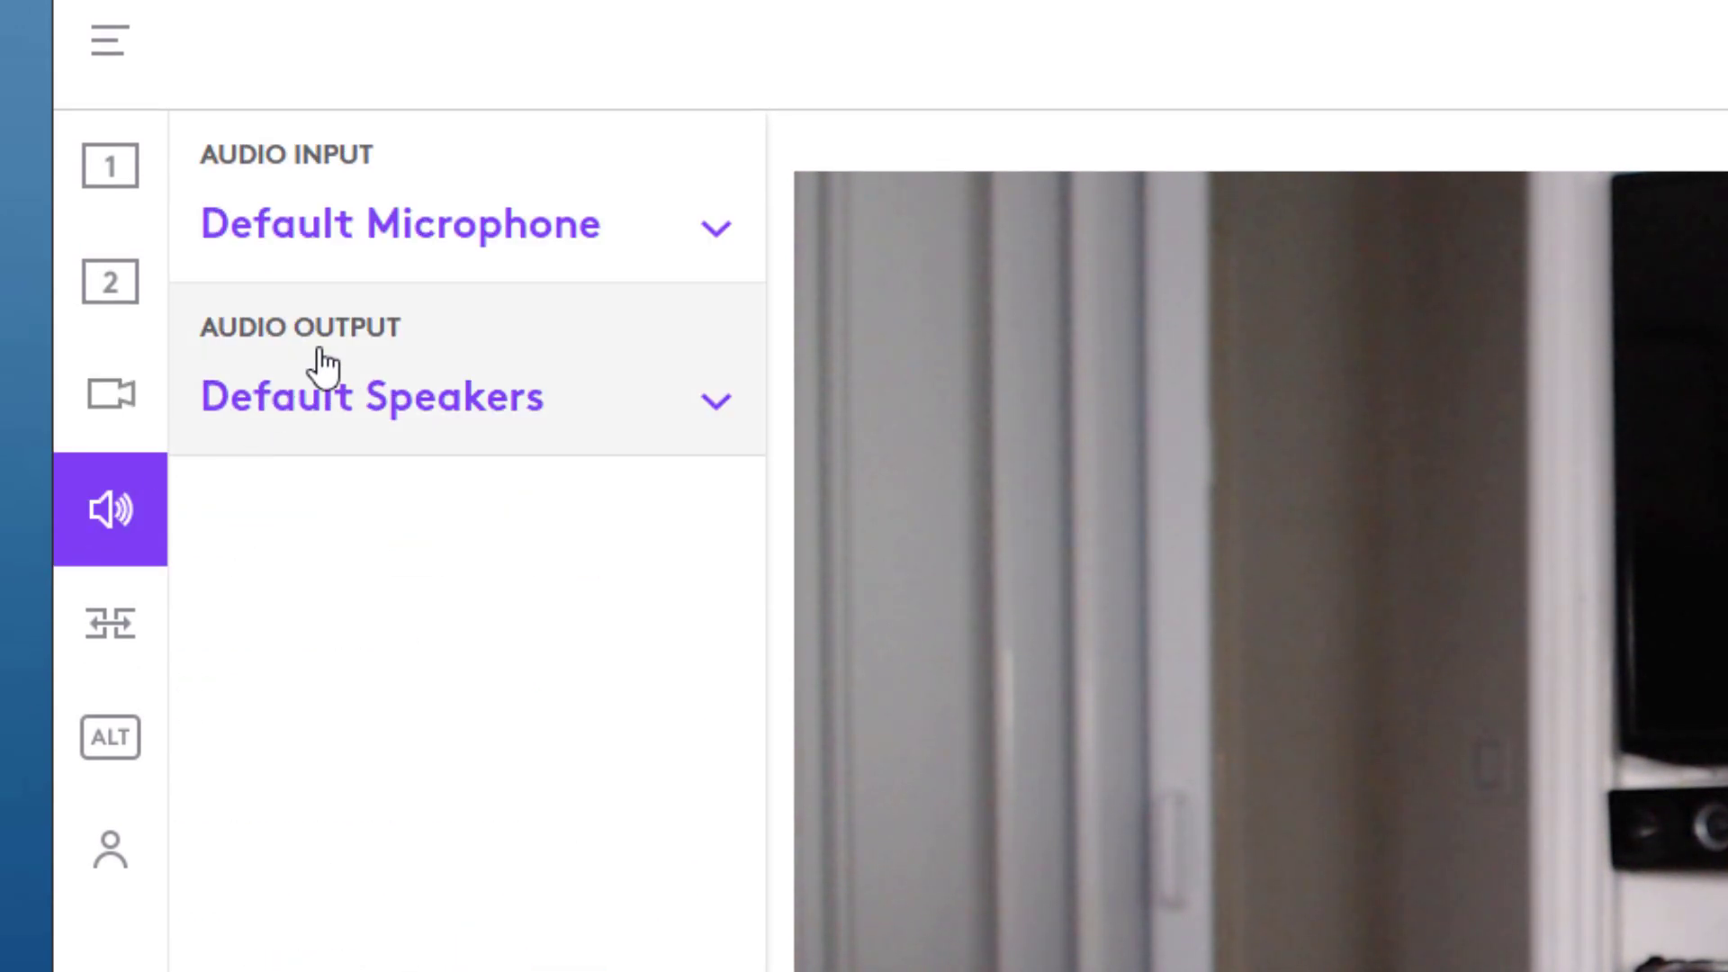
{"action": "left_click", "coordinate": [722, 233]}
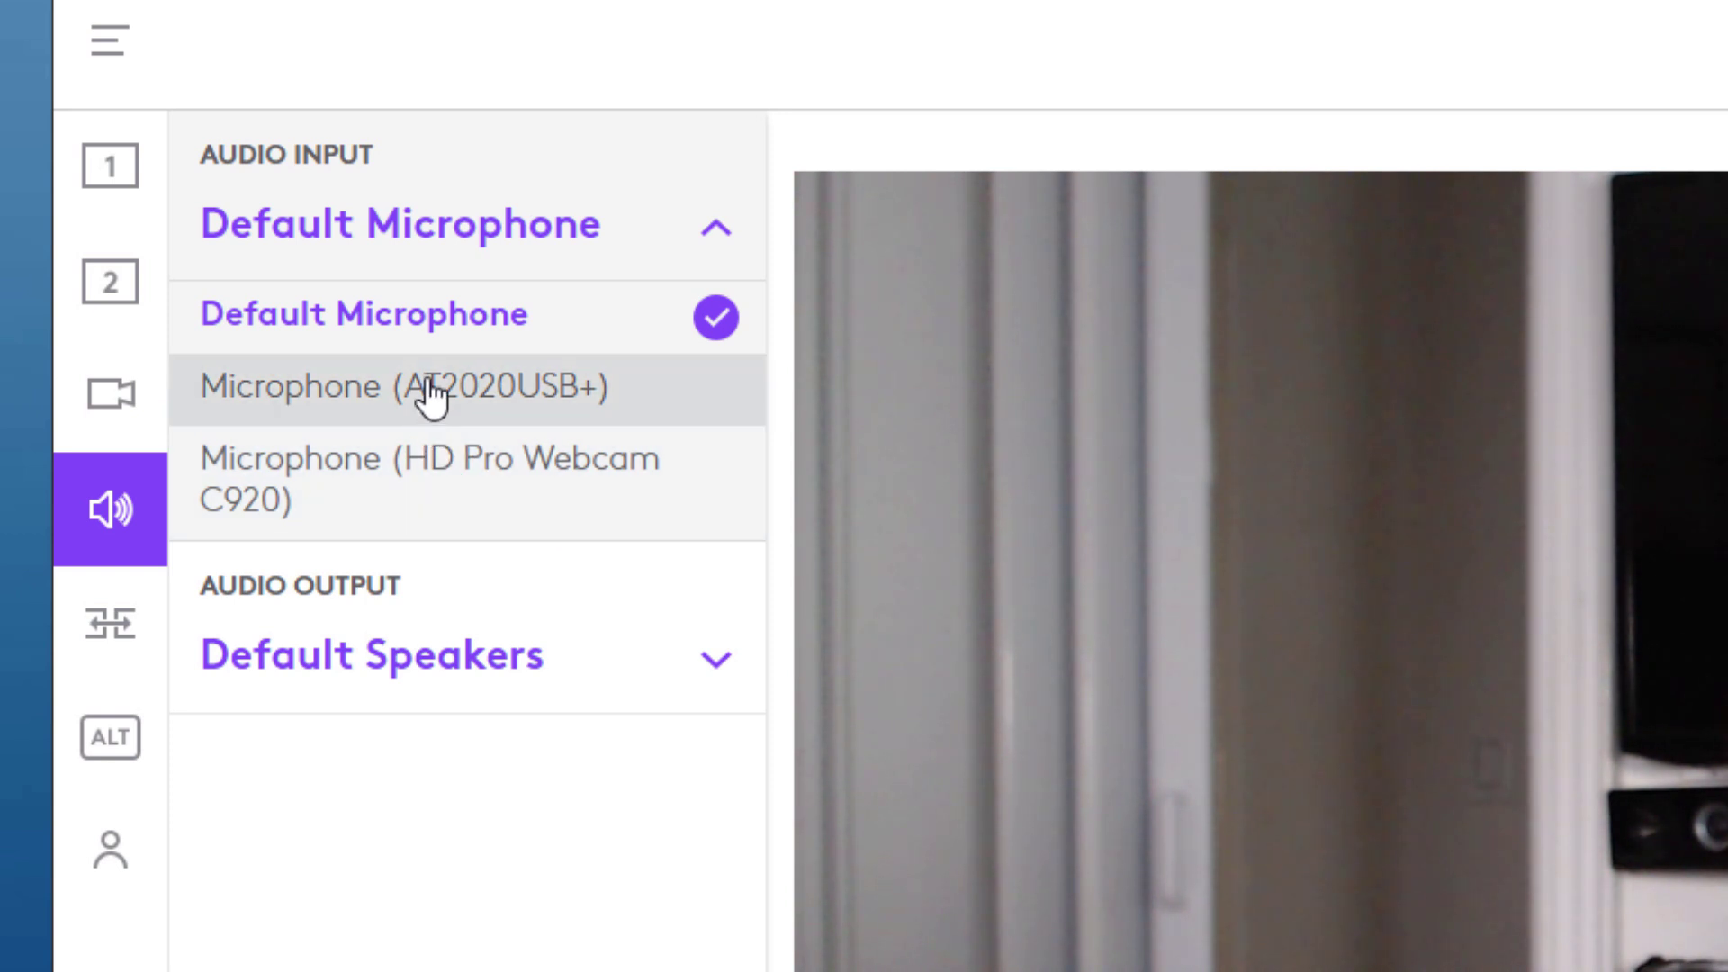
{"action": "left_click", "coordinate": [540, 387]}
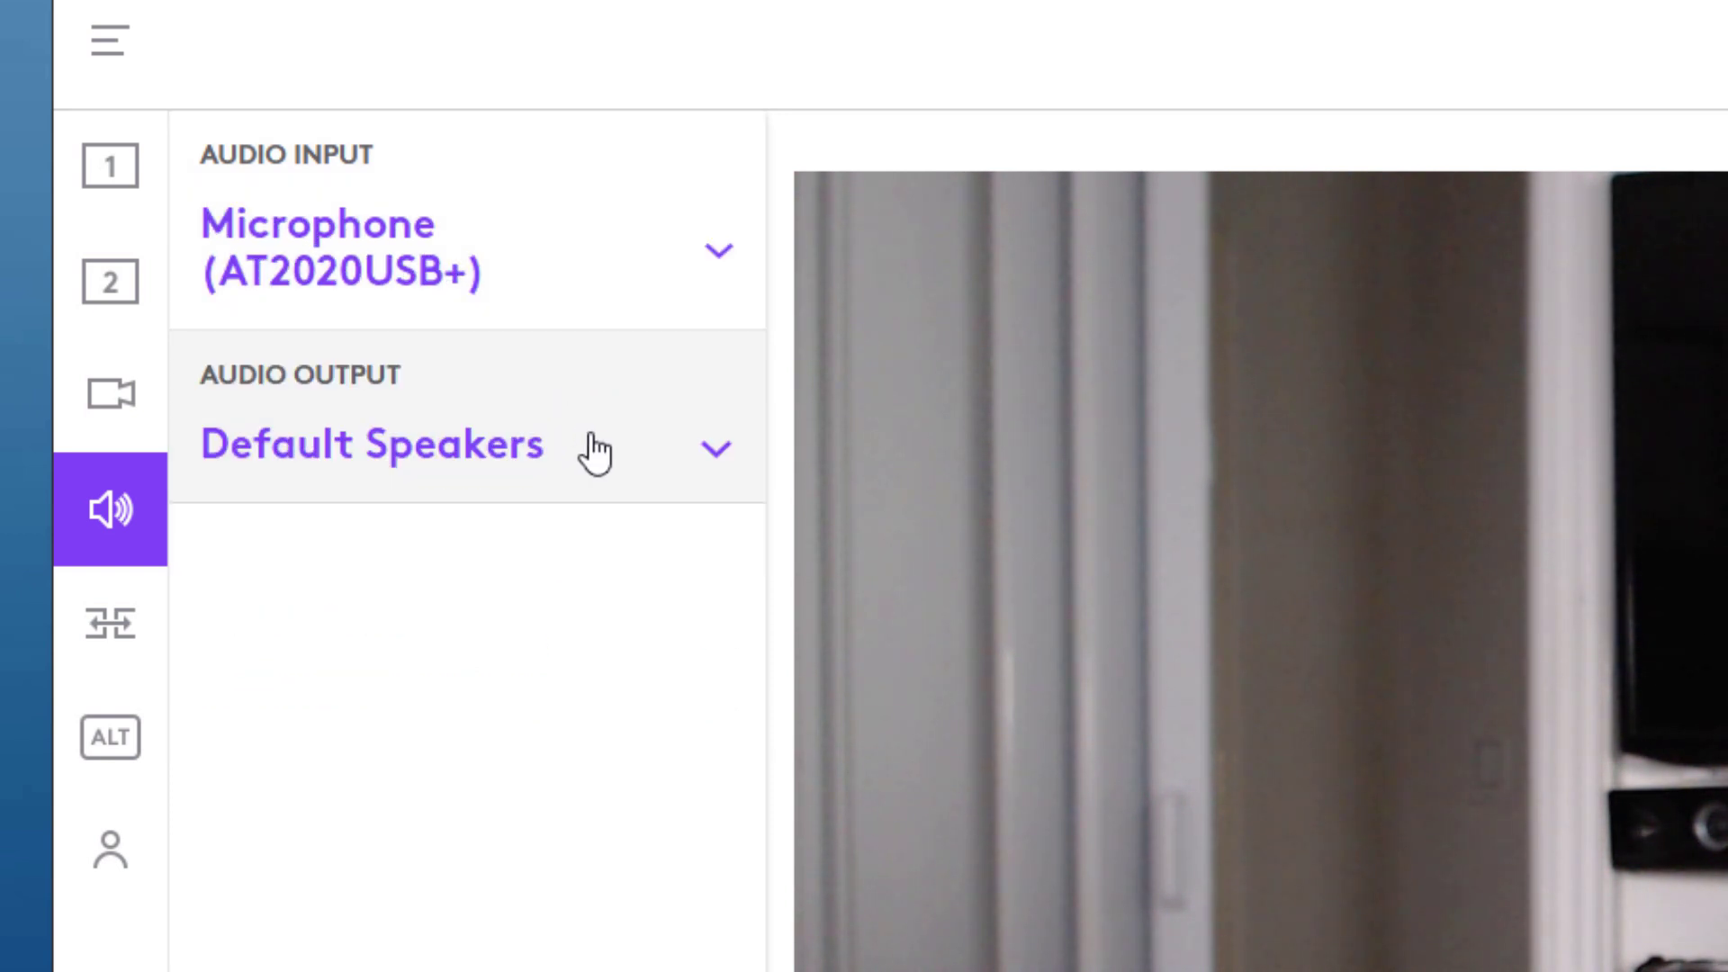
{"action": "left_click", "coordinate": [720, 454]}
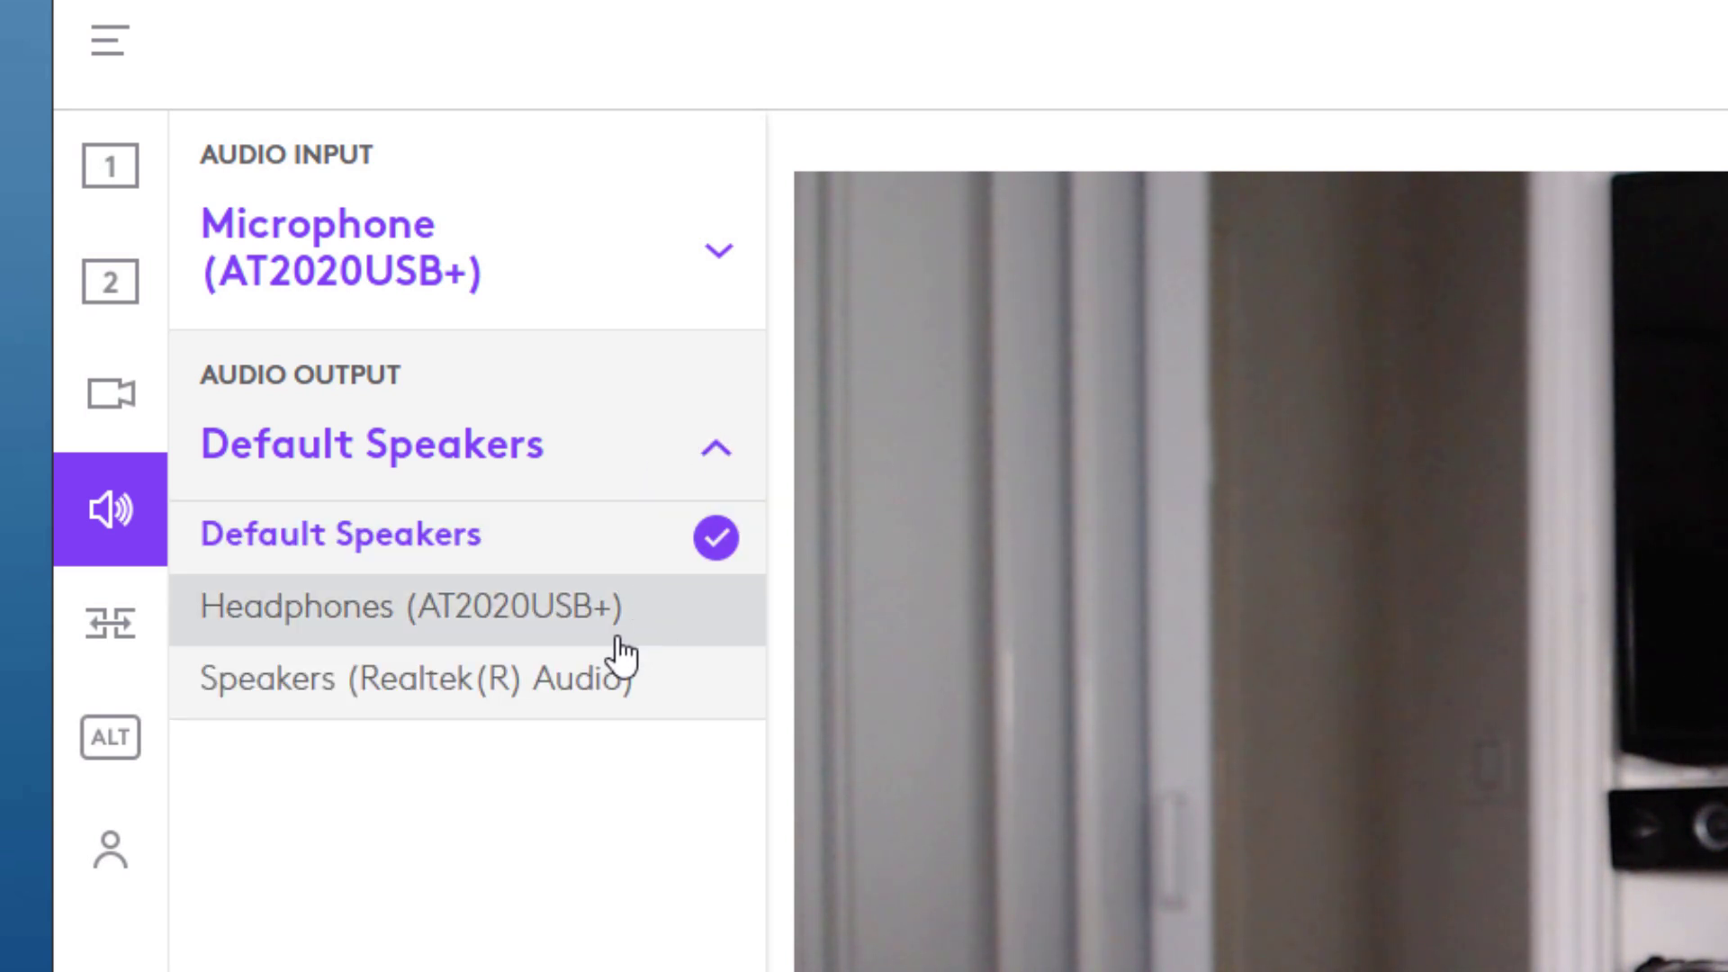
{"action": "left_click", "coordinate": [369, 694]}
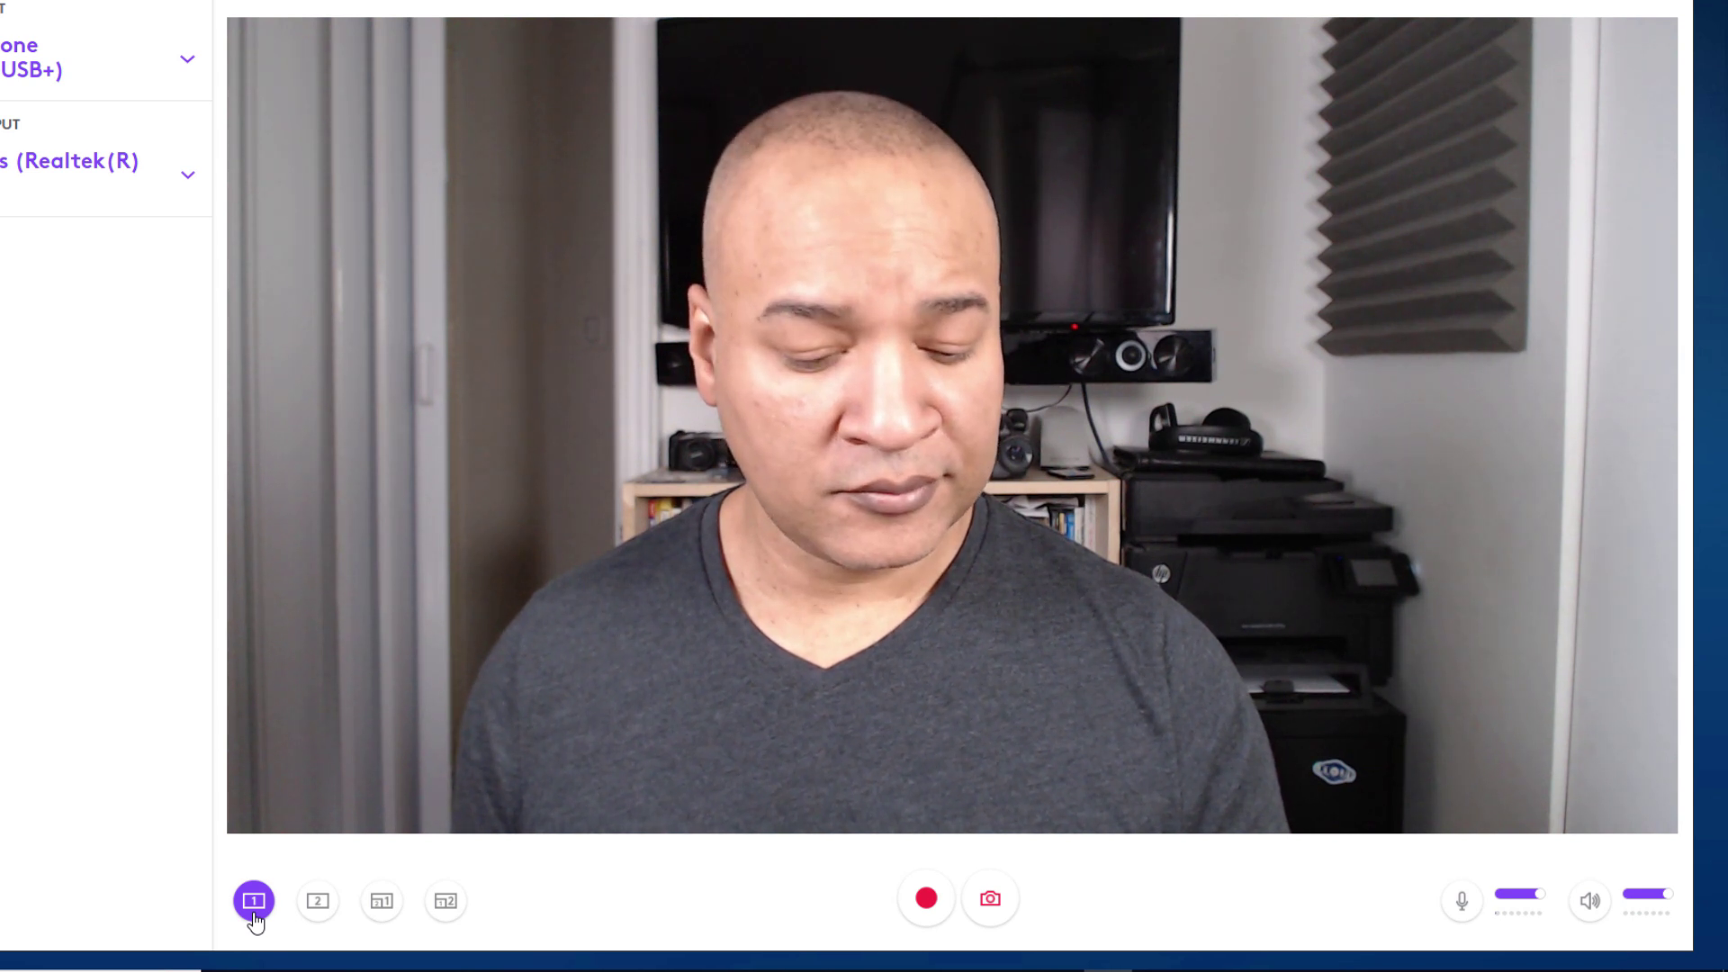
Preview the screen-only scene and the webcam scene with a screen inset, and switch to the screen scene with a webcam inset
{"action": "left_click", "coordinate": [317, 900]}
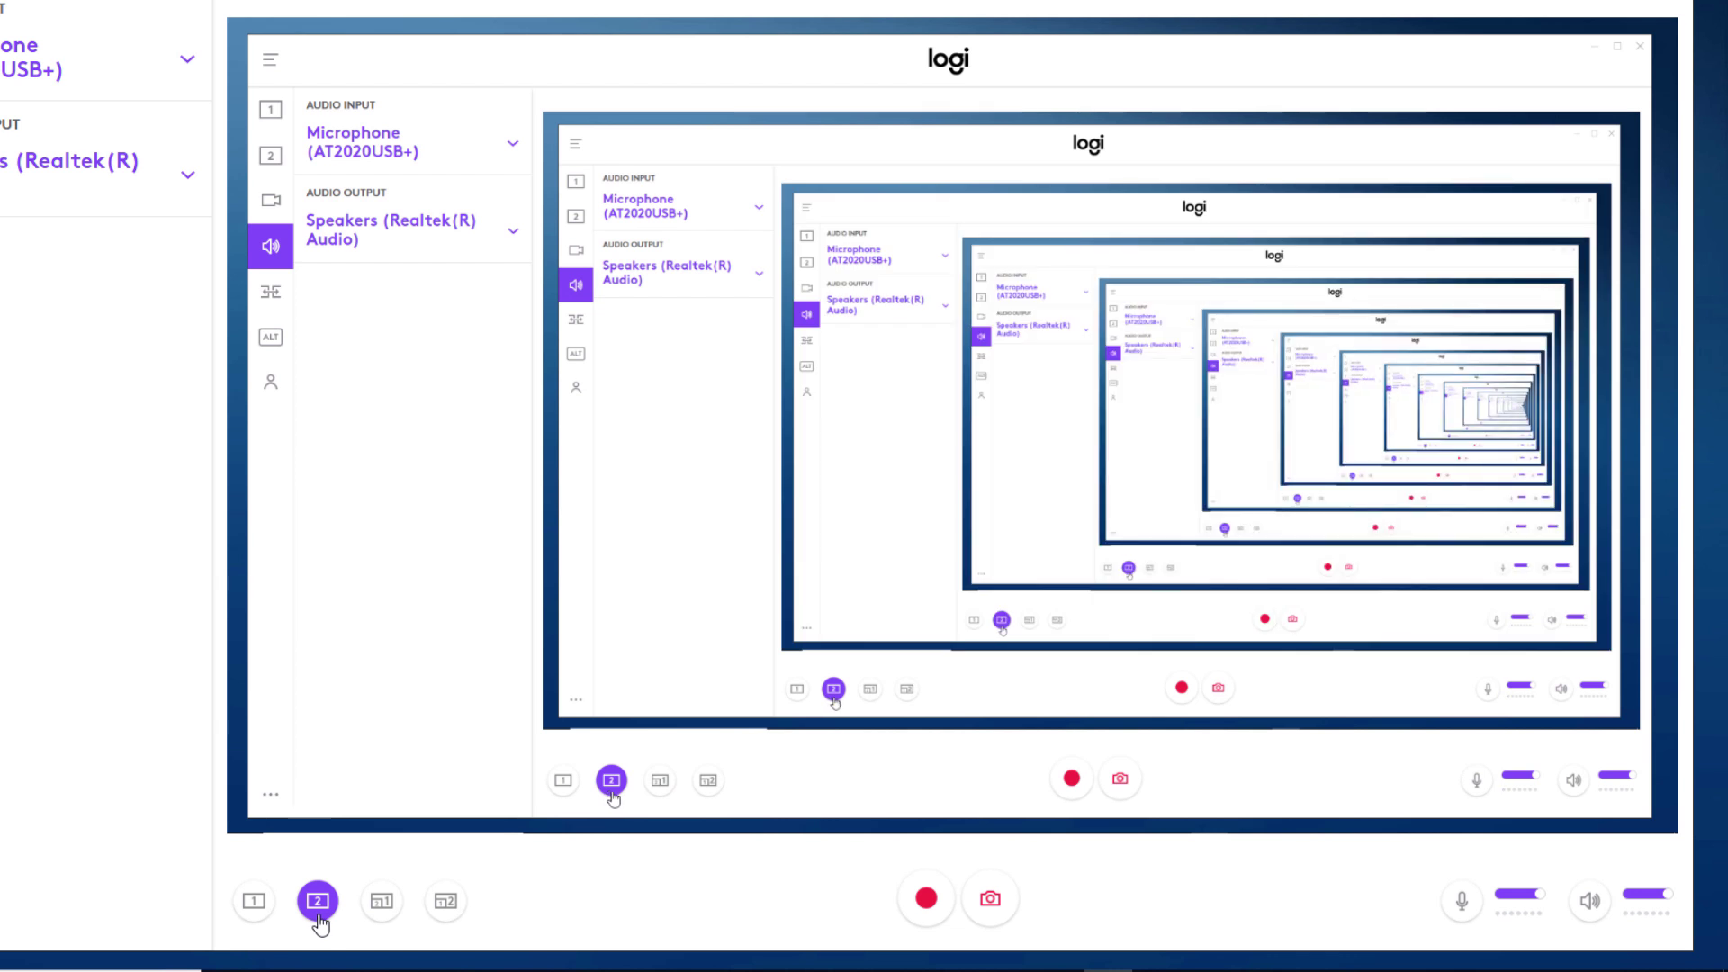
{"action": "left_click", "coordinate": [382, 911]}
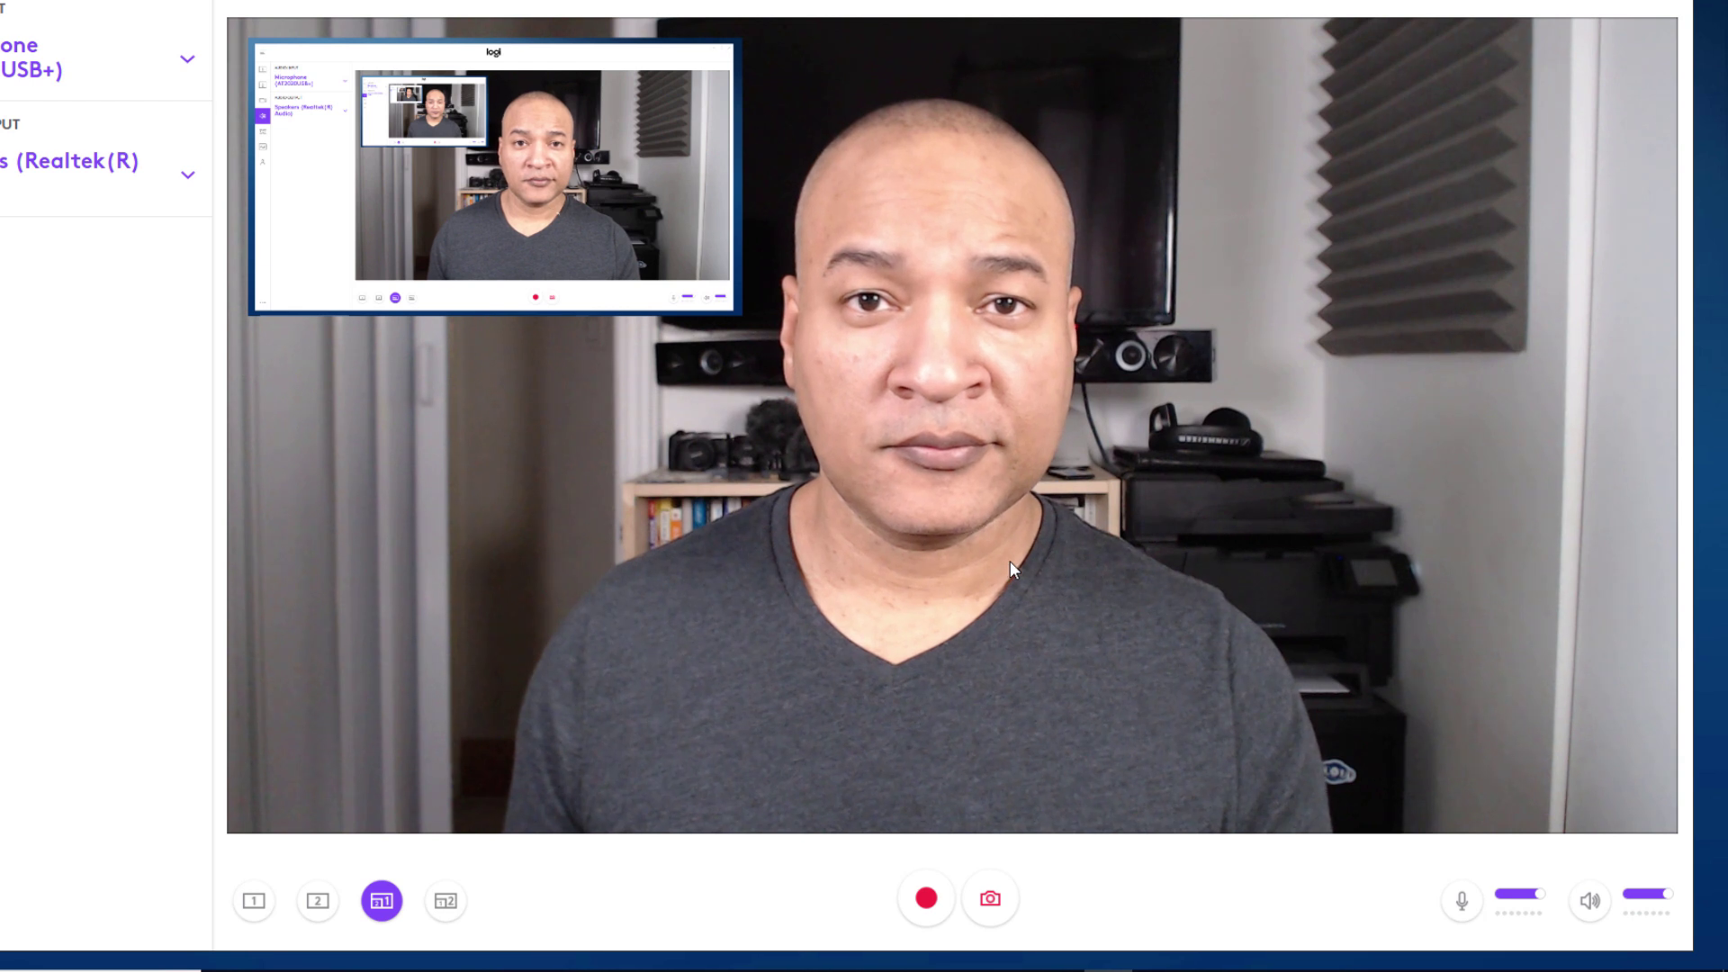
{"action": "left_click", "coordinate": [448, 903]}
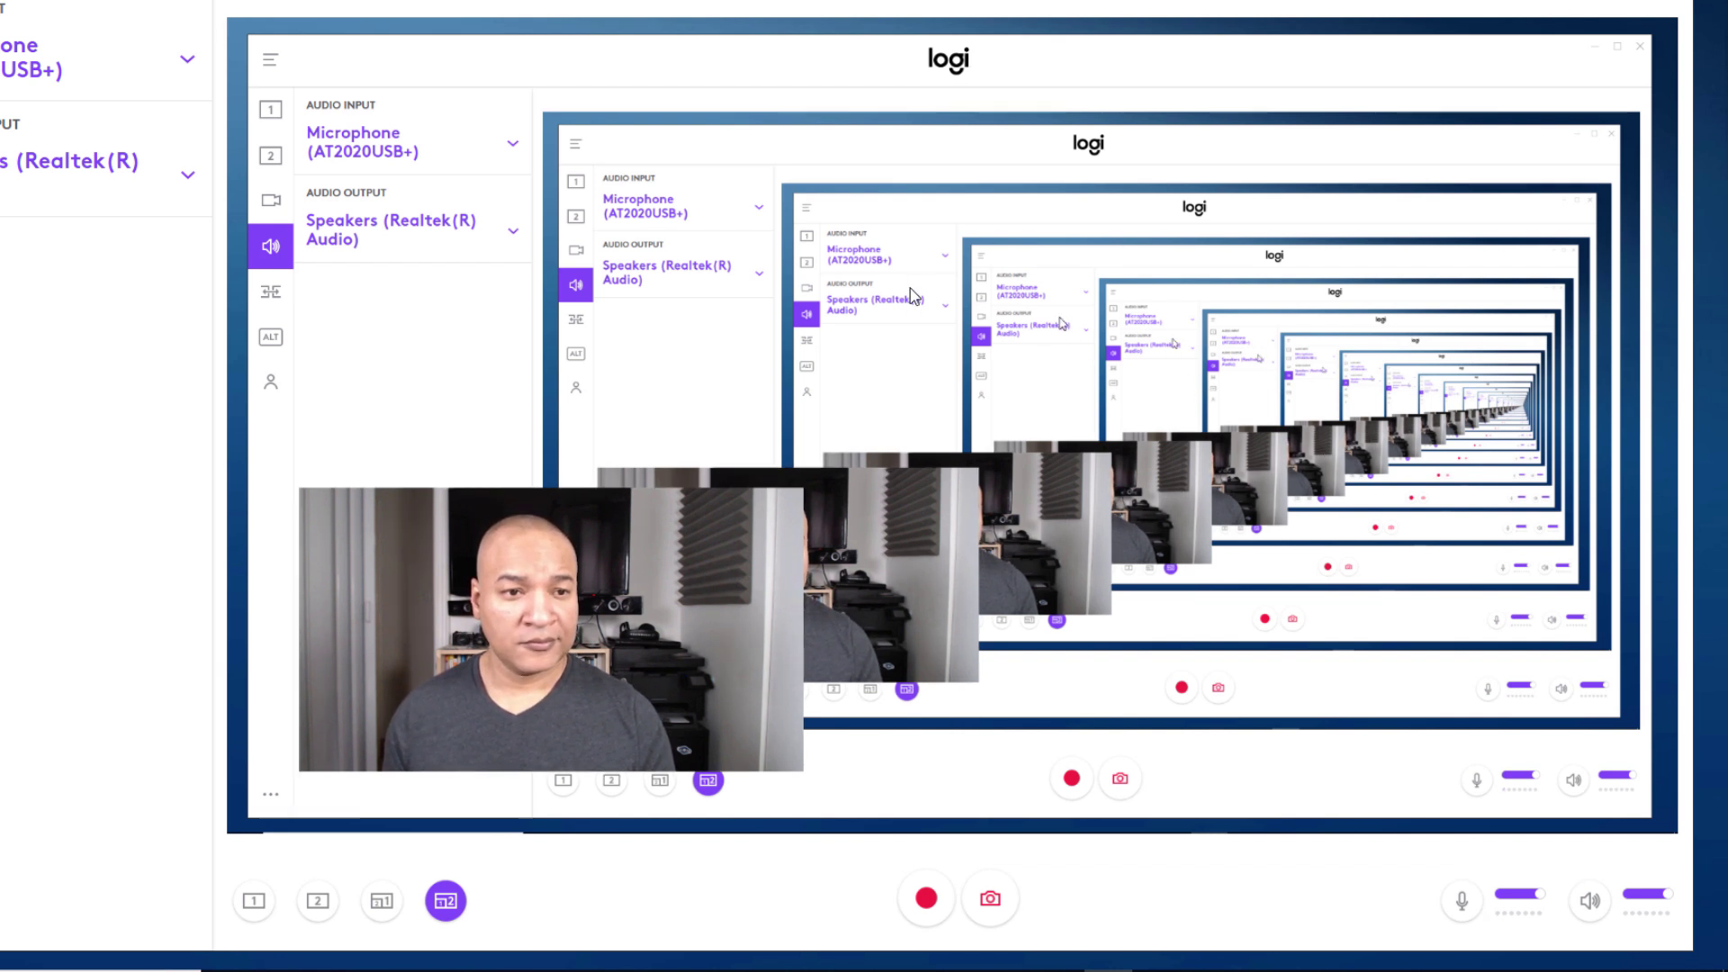
Move the webcam inset to the scene's upper-left corner, enlarge it and reposition it near the middle of the scene
{"action": "left_click_drag", "start_coordinate": [538, 623], "coordinate": [461, 155]}
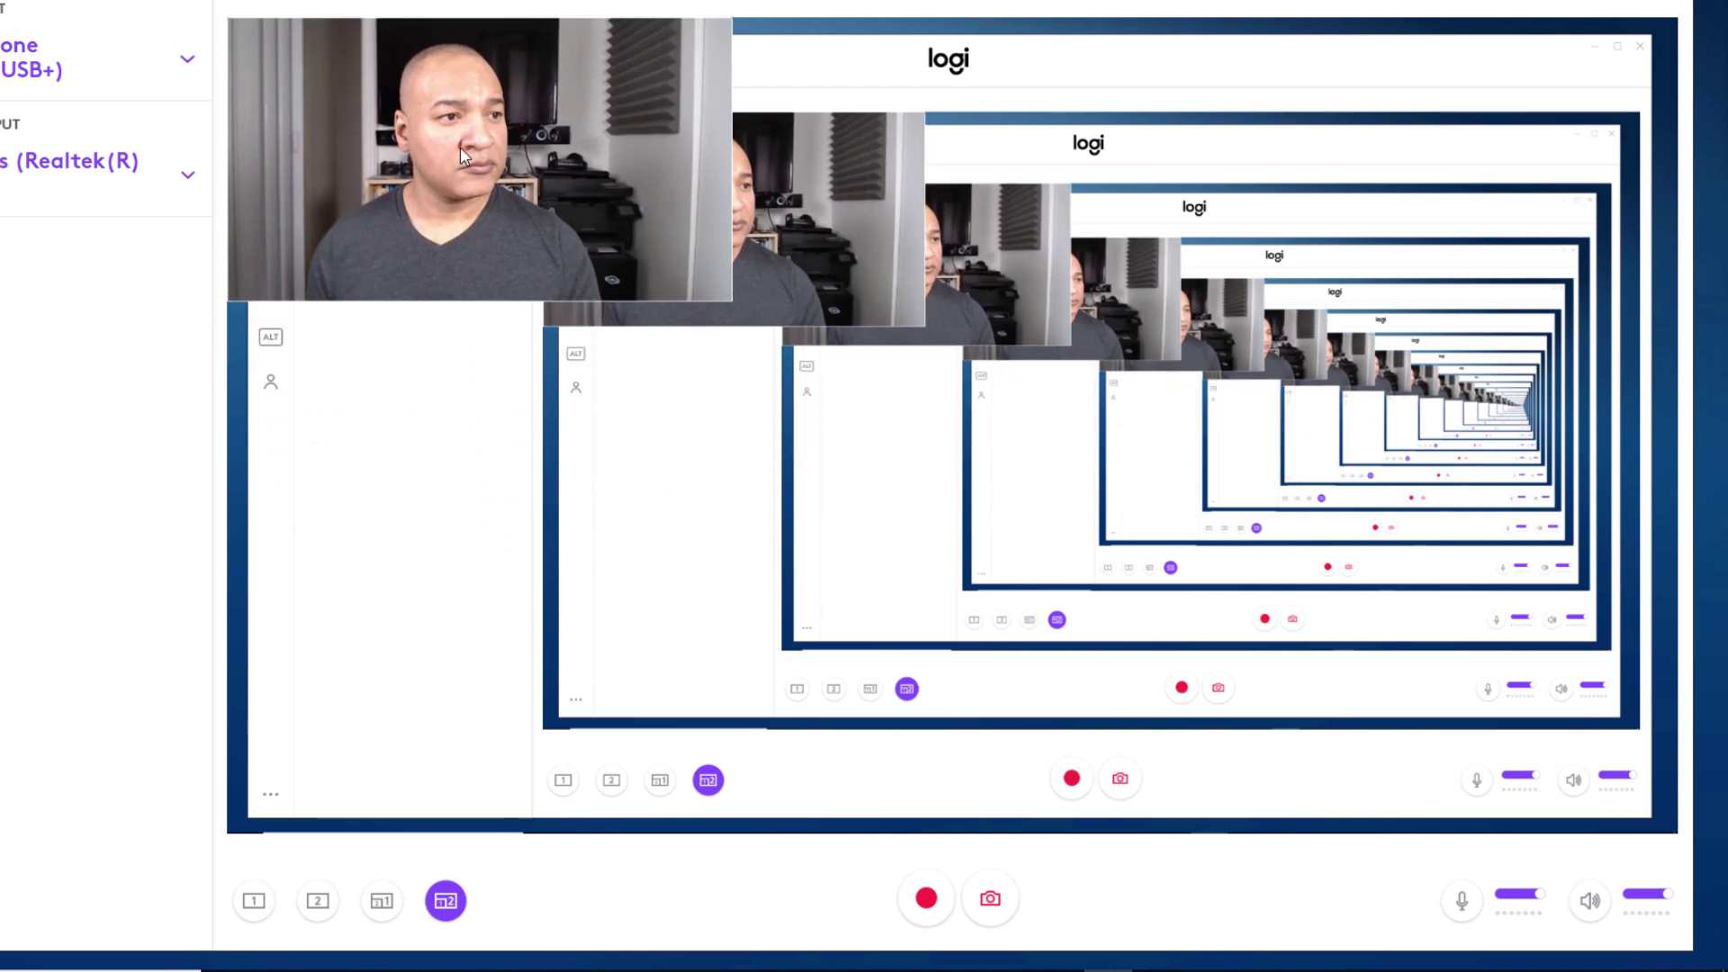
{"action": "left_click_drag", "start_coordinate": [729, 297], "coordinate": [953, 424]}
{"action": "left_click_drag", "start_coordinate": [693, 249], "coordinate": [920, 459]}
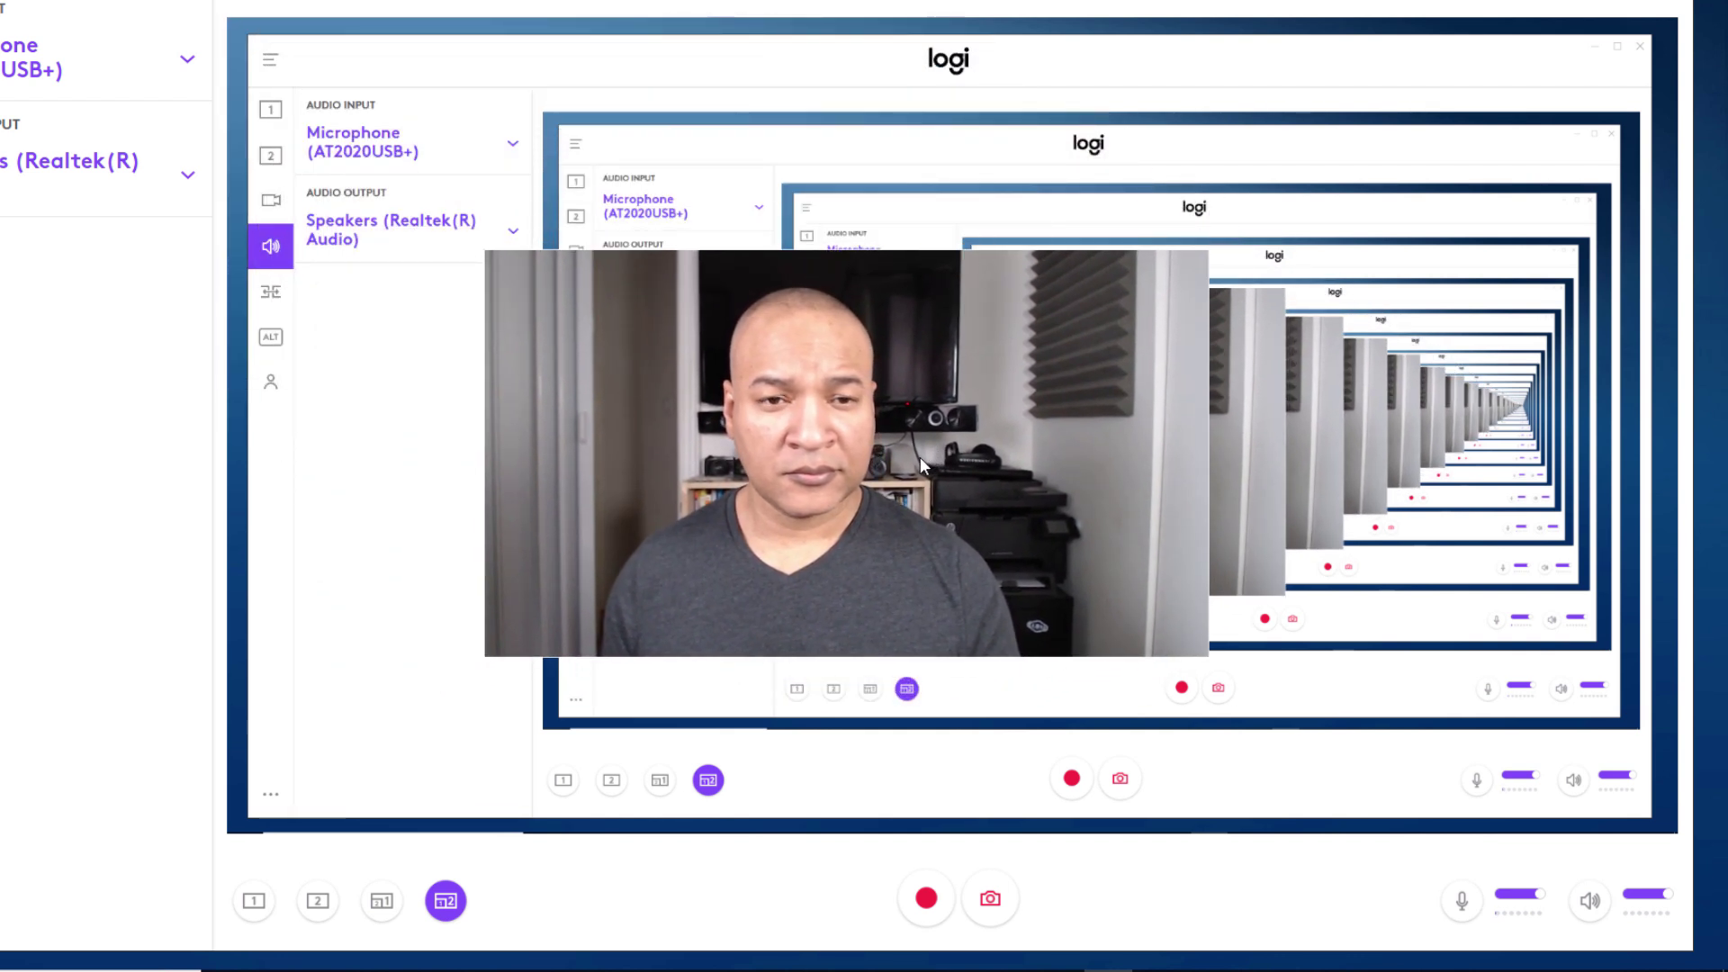
Crop both sides of the webcam inset and shift it slightly left and down over the screen source
{"action": "key", "text": "alt"}
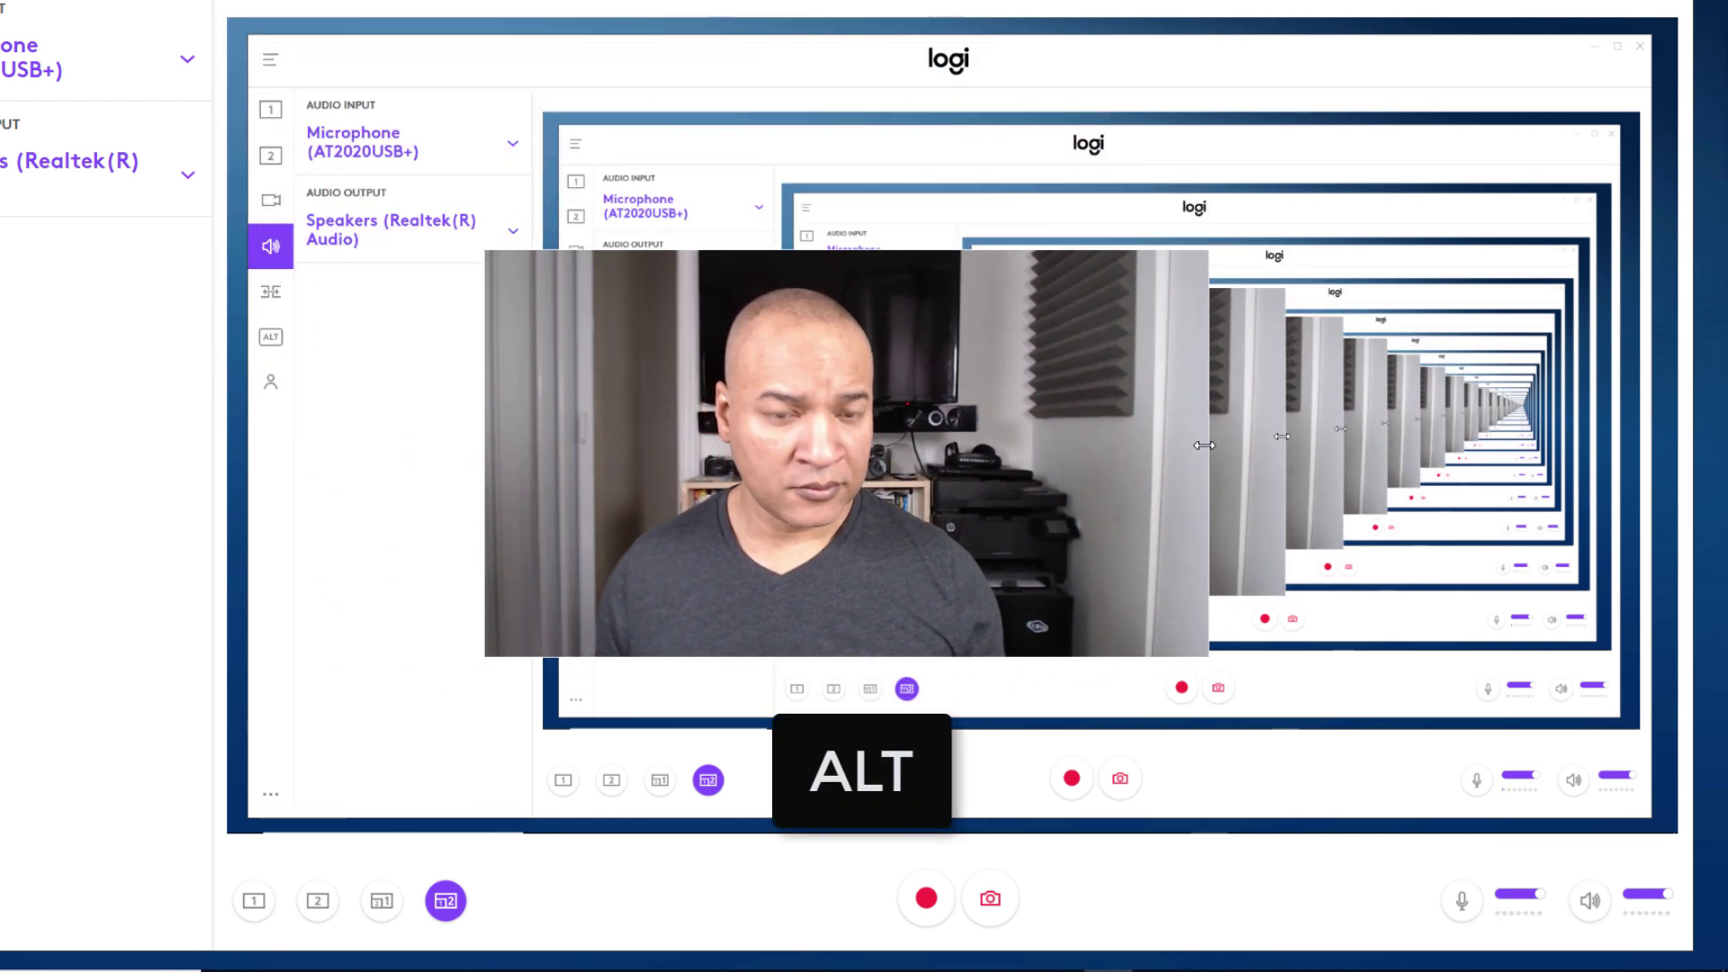
{"action": "left_click_drag", "start_coordinate": [1204, 444], "coordinate": [1013, 460]}
{"action": "left_click_drag", "start_coordinate": [485, 449], "coordinate": [570, 449]}
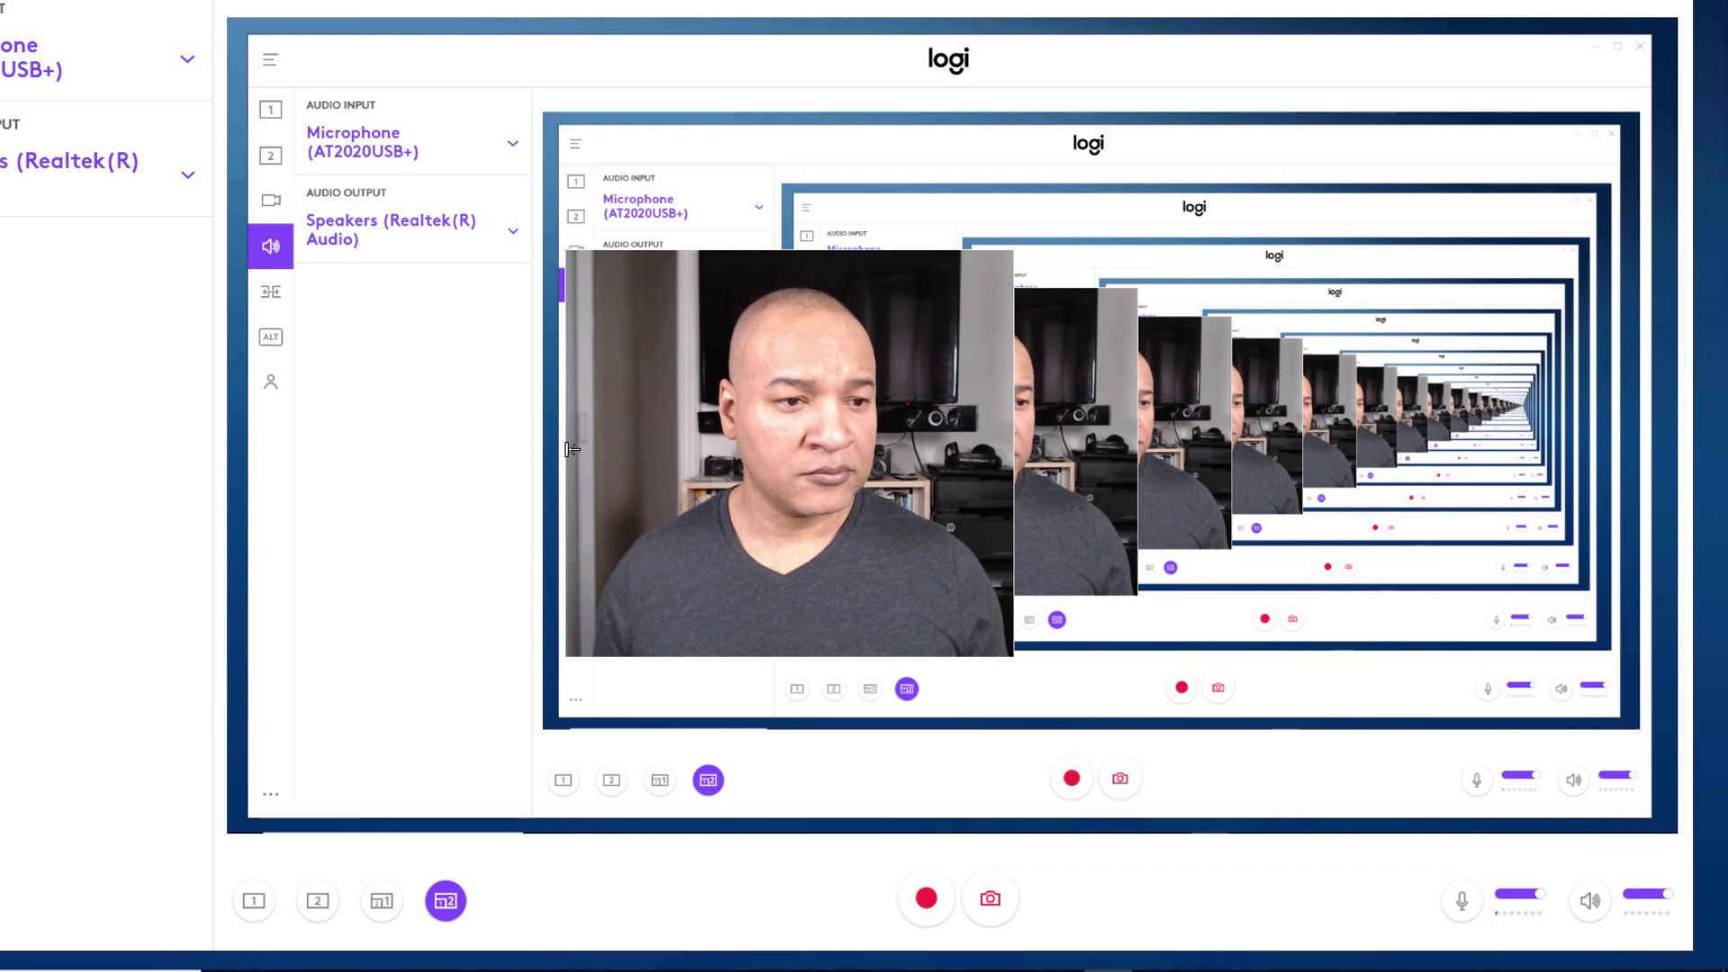
{"action": "left_click_drag", "start_coordinate": [788, 419], "coordinate": [702, 447]}
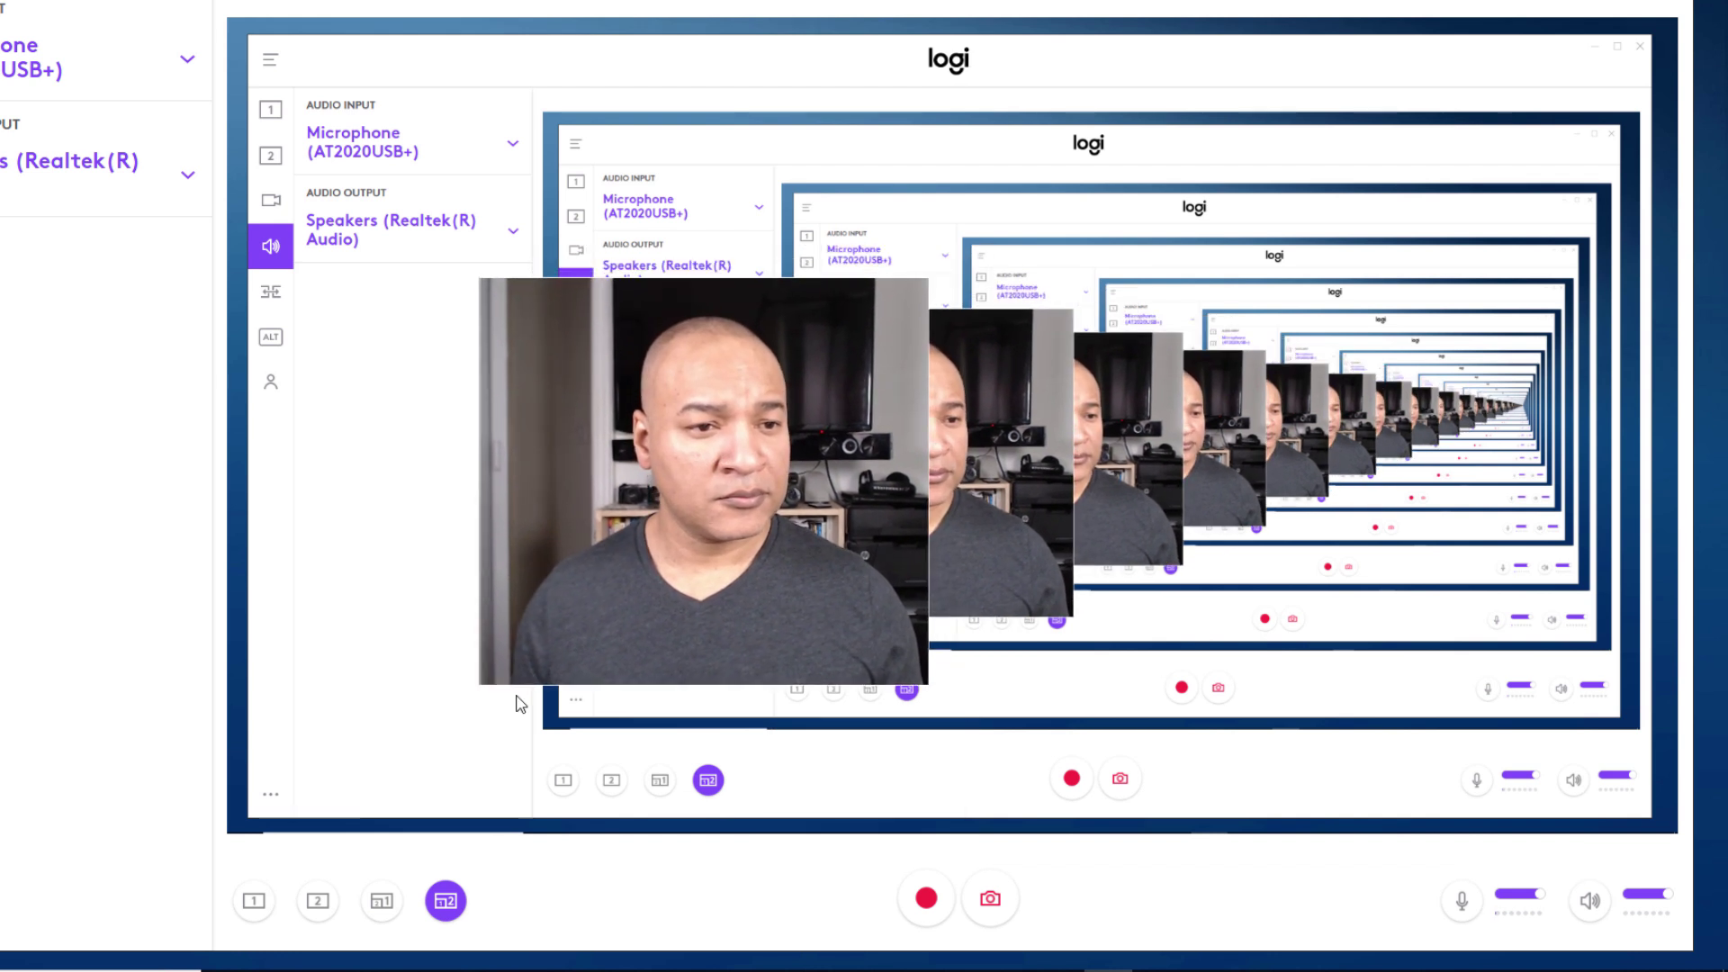
Preview the webcam-only scene, the screen-only scene and the webcam scene with a screen inset
{"action": "left_click", "coordinate": [253, 905]}
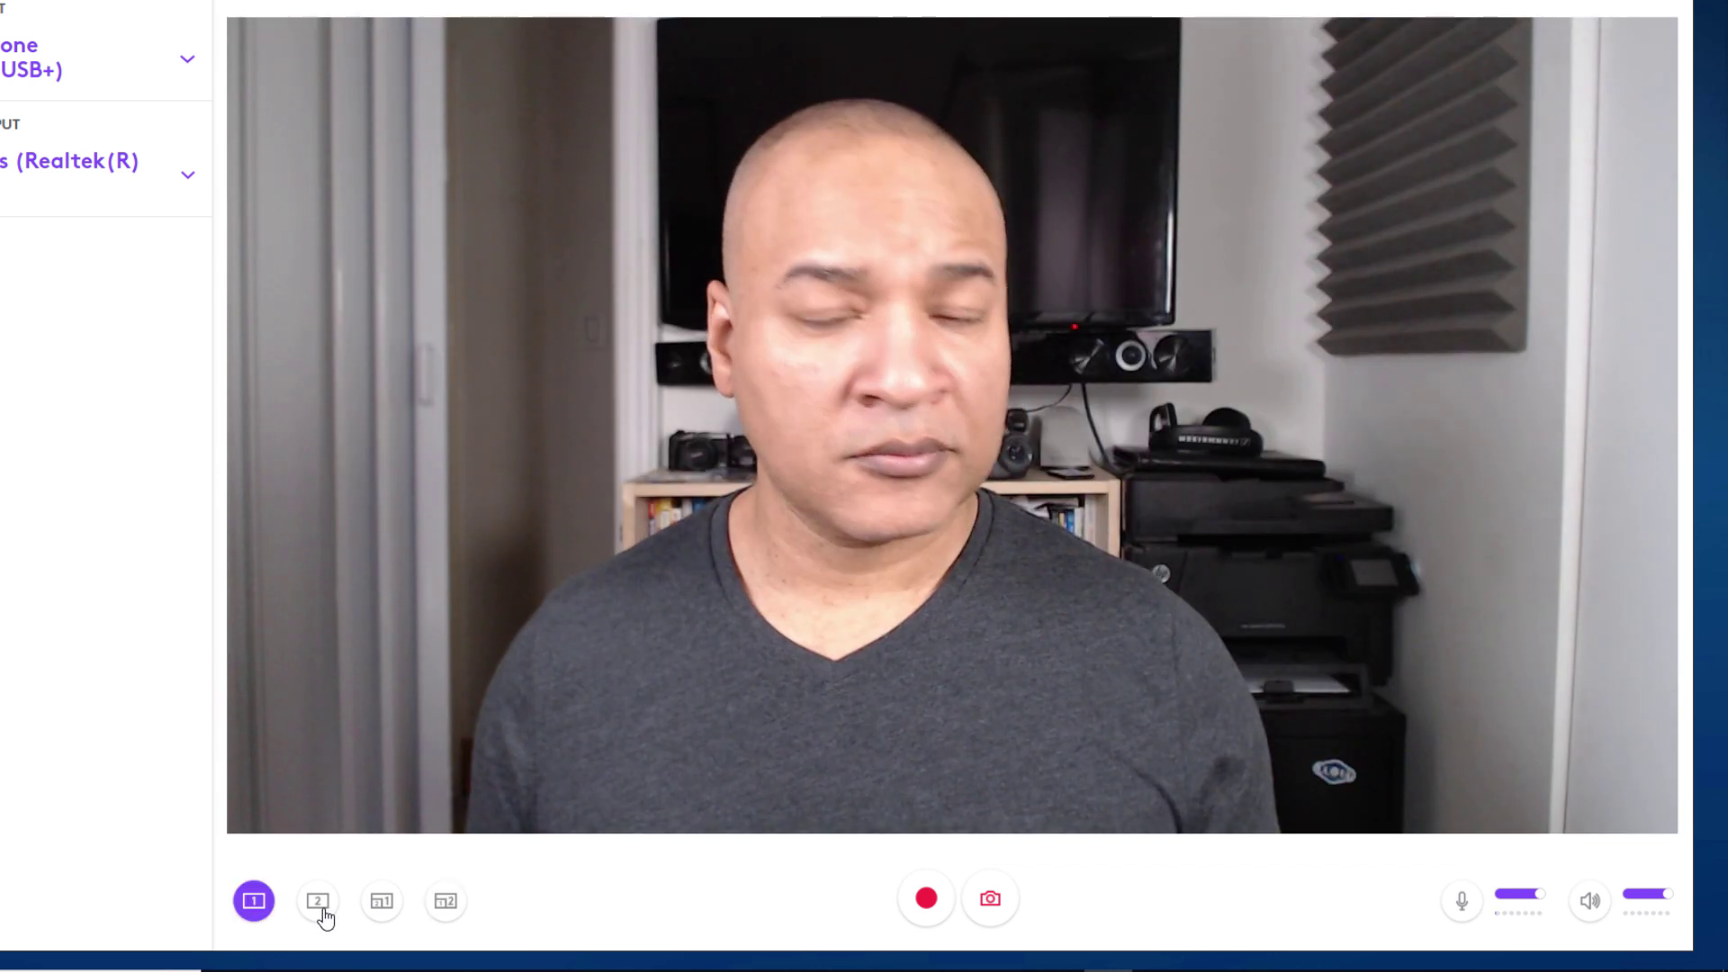
{"action": "left_click", "coordinate": [322, 911]}
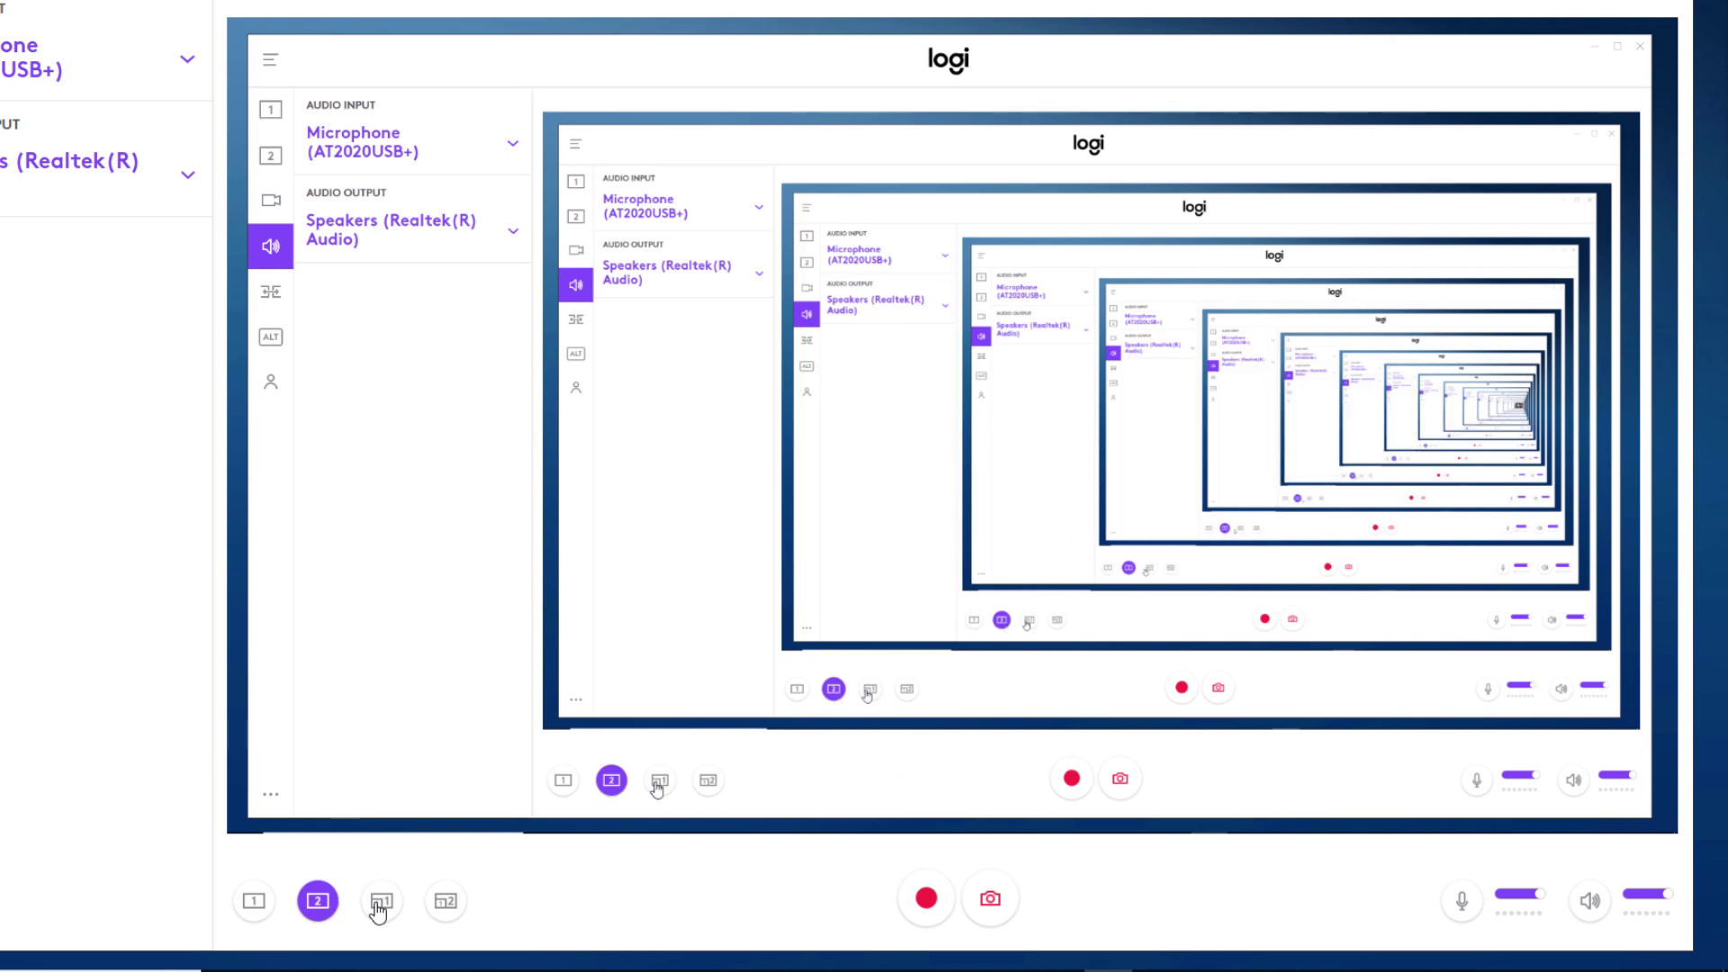
{"action": "left_click", "coordinate": [378, 909]}
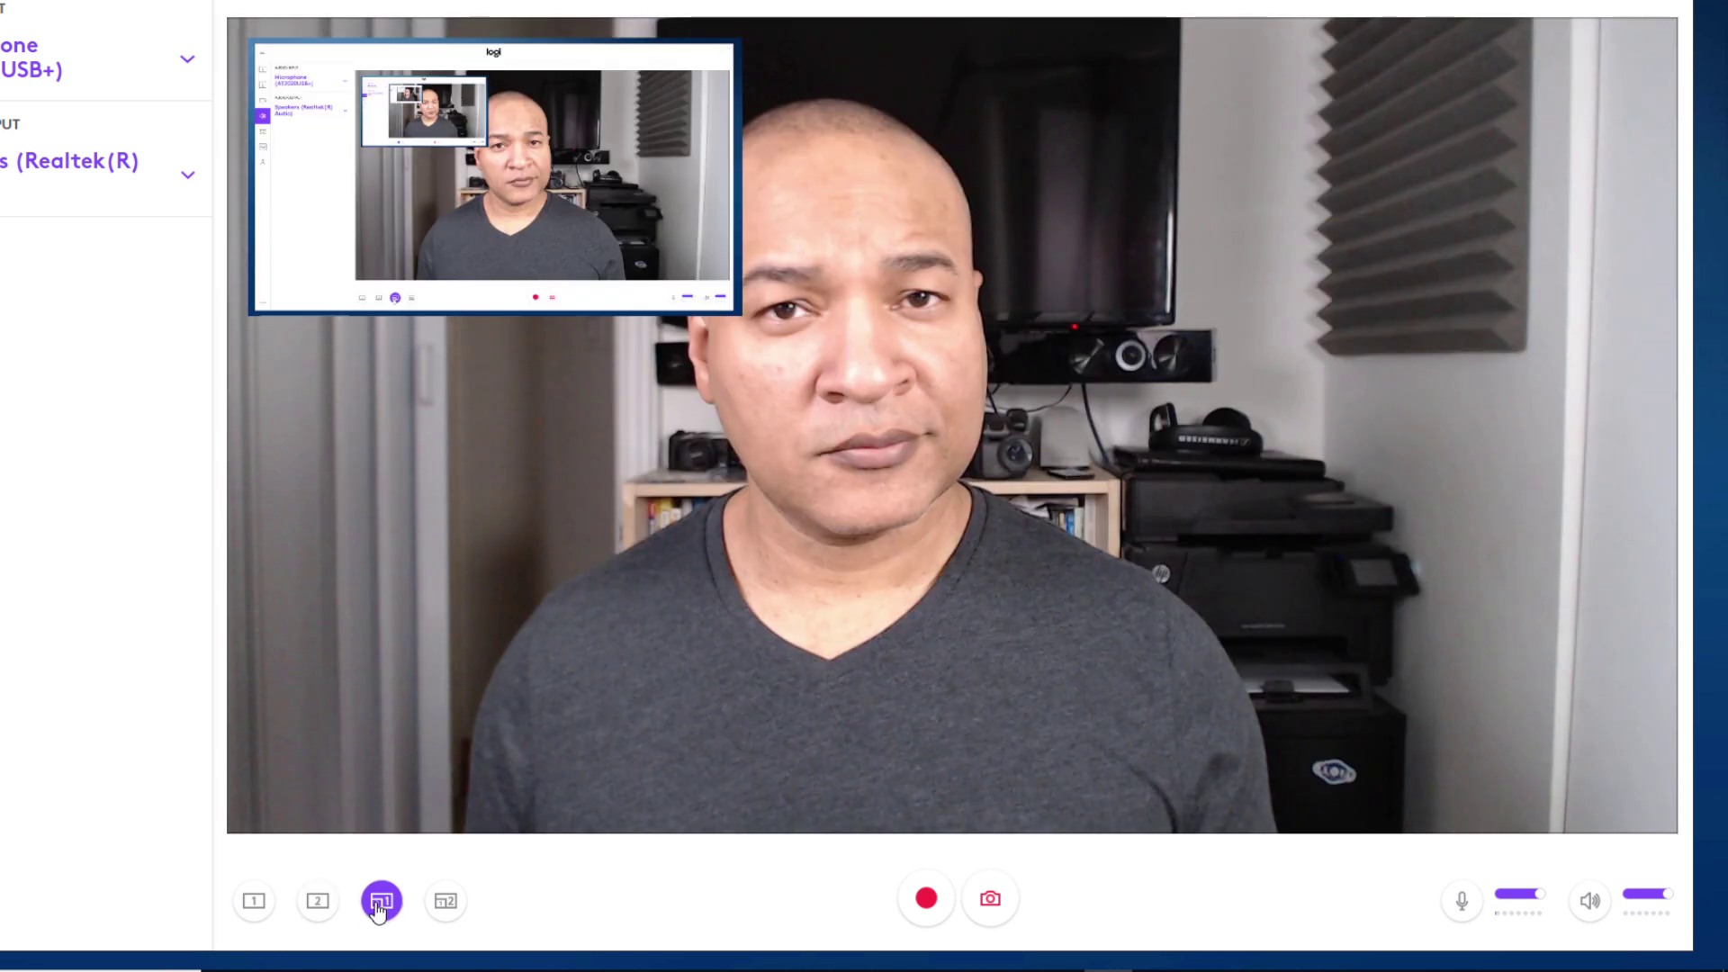
Move the webcam inset to the lower-left corner of the screen scene and switch to the webcam-only scene
{"action": "left_click", "coordinate": [446, 902]}
{"action": "left_click_drag", "start_coordinate": [721, 543], "coordinate": [443, 632]}
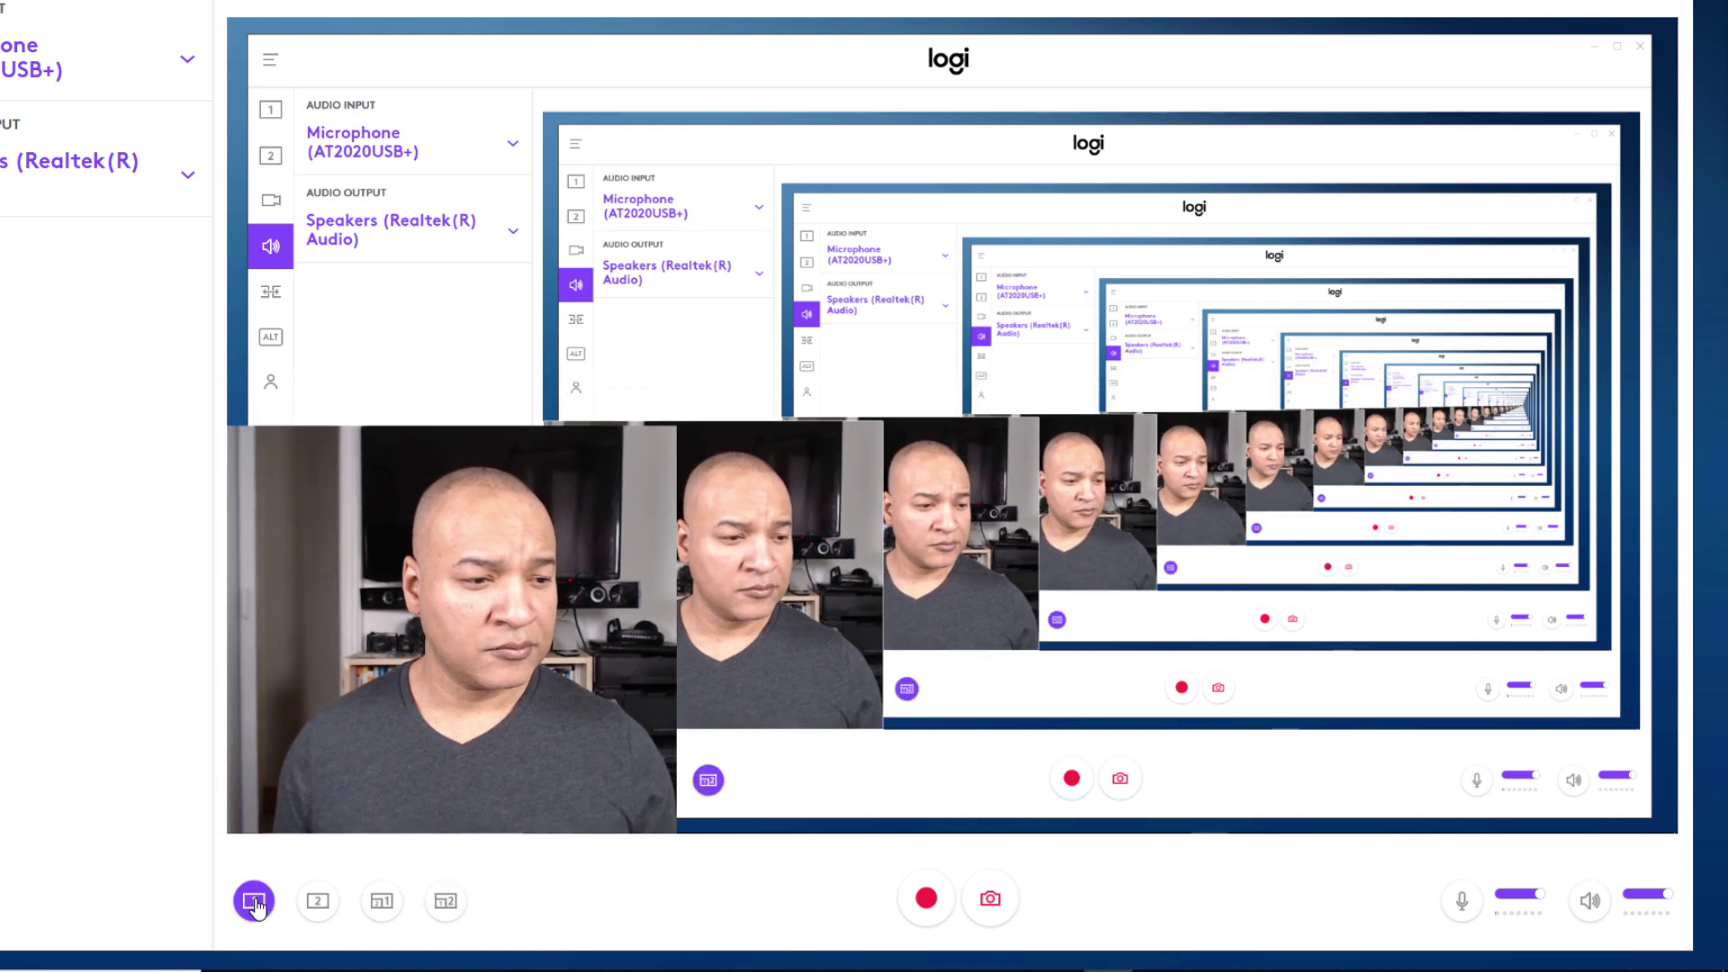
{"action": "left_click", "coordinate": [255, 903]}
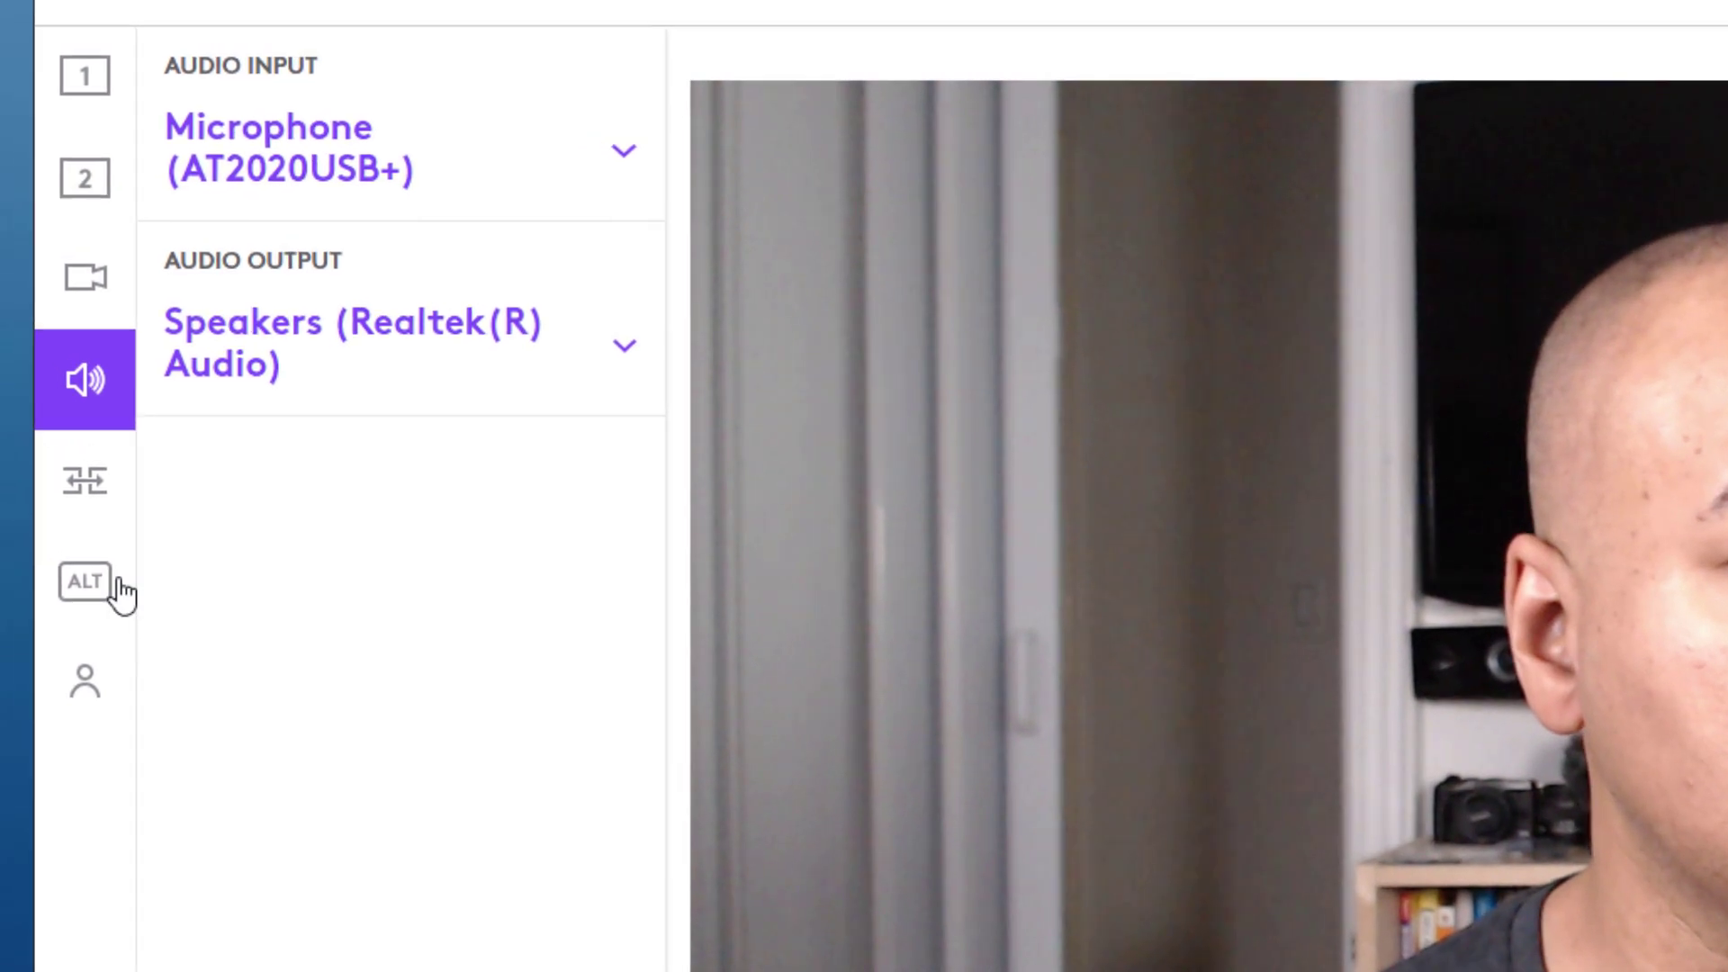
Set the scene transition effect to Fade
{"action": "left_click", "coordinate": [85, 486]}
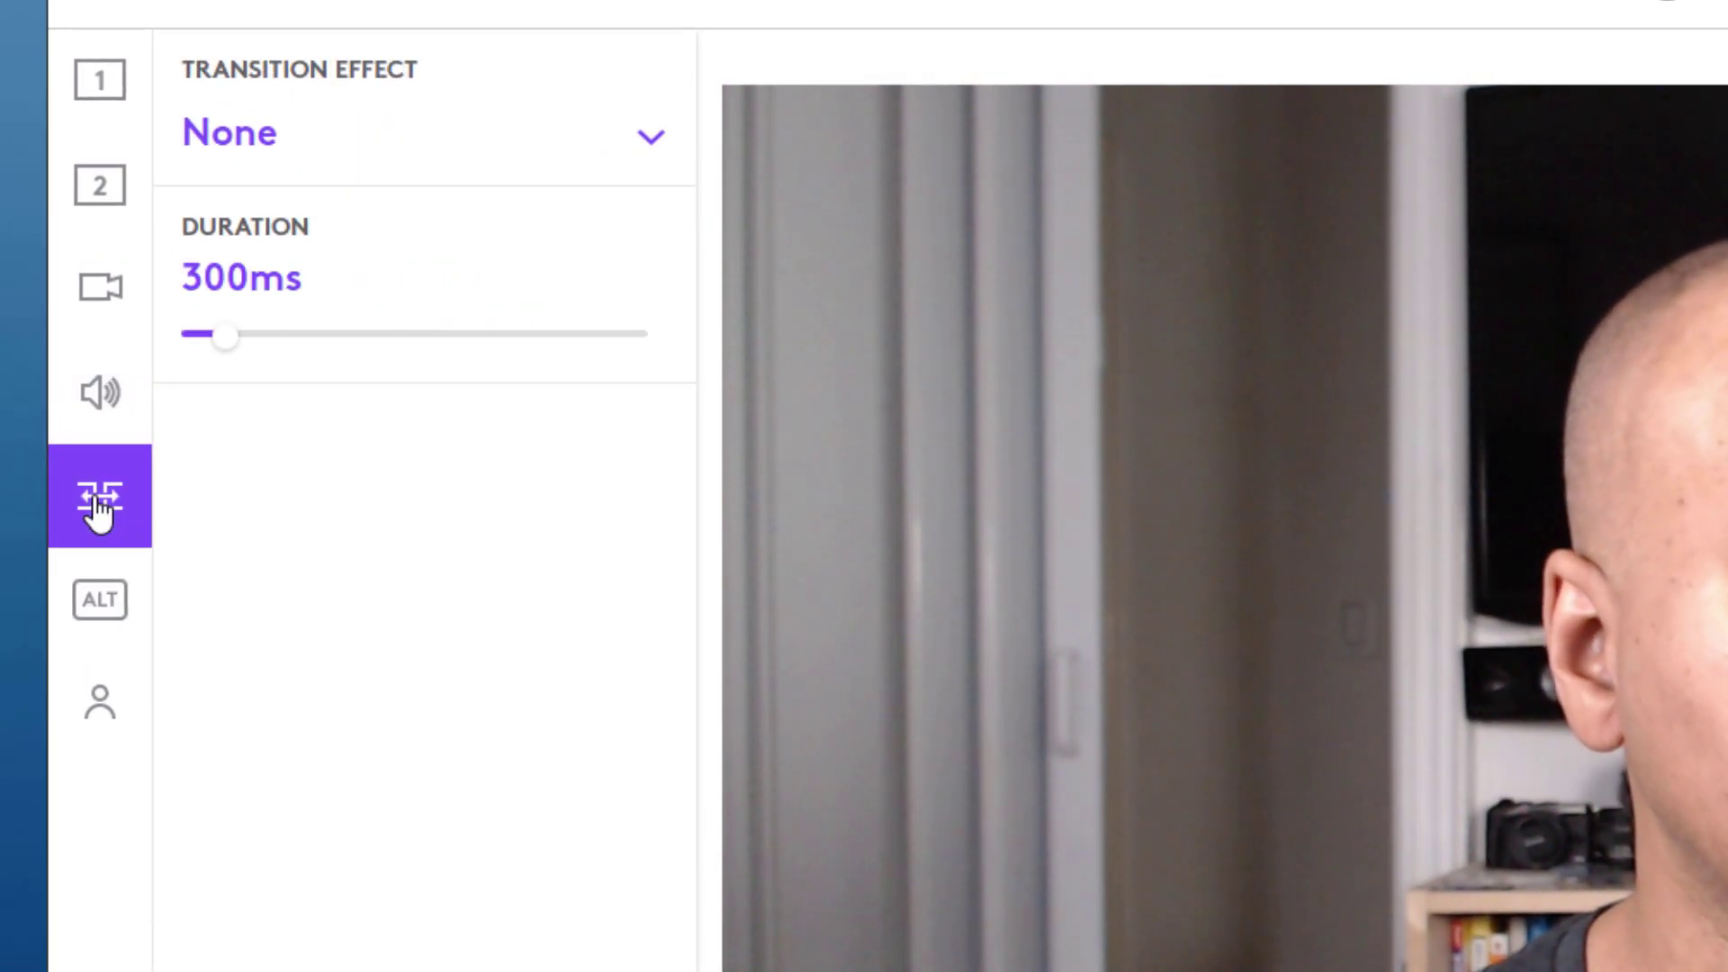
{"action": "left_click", "coordinate": [653, 137]}
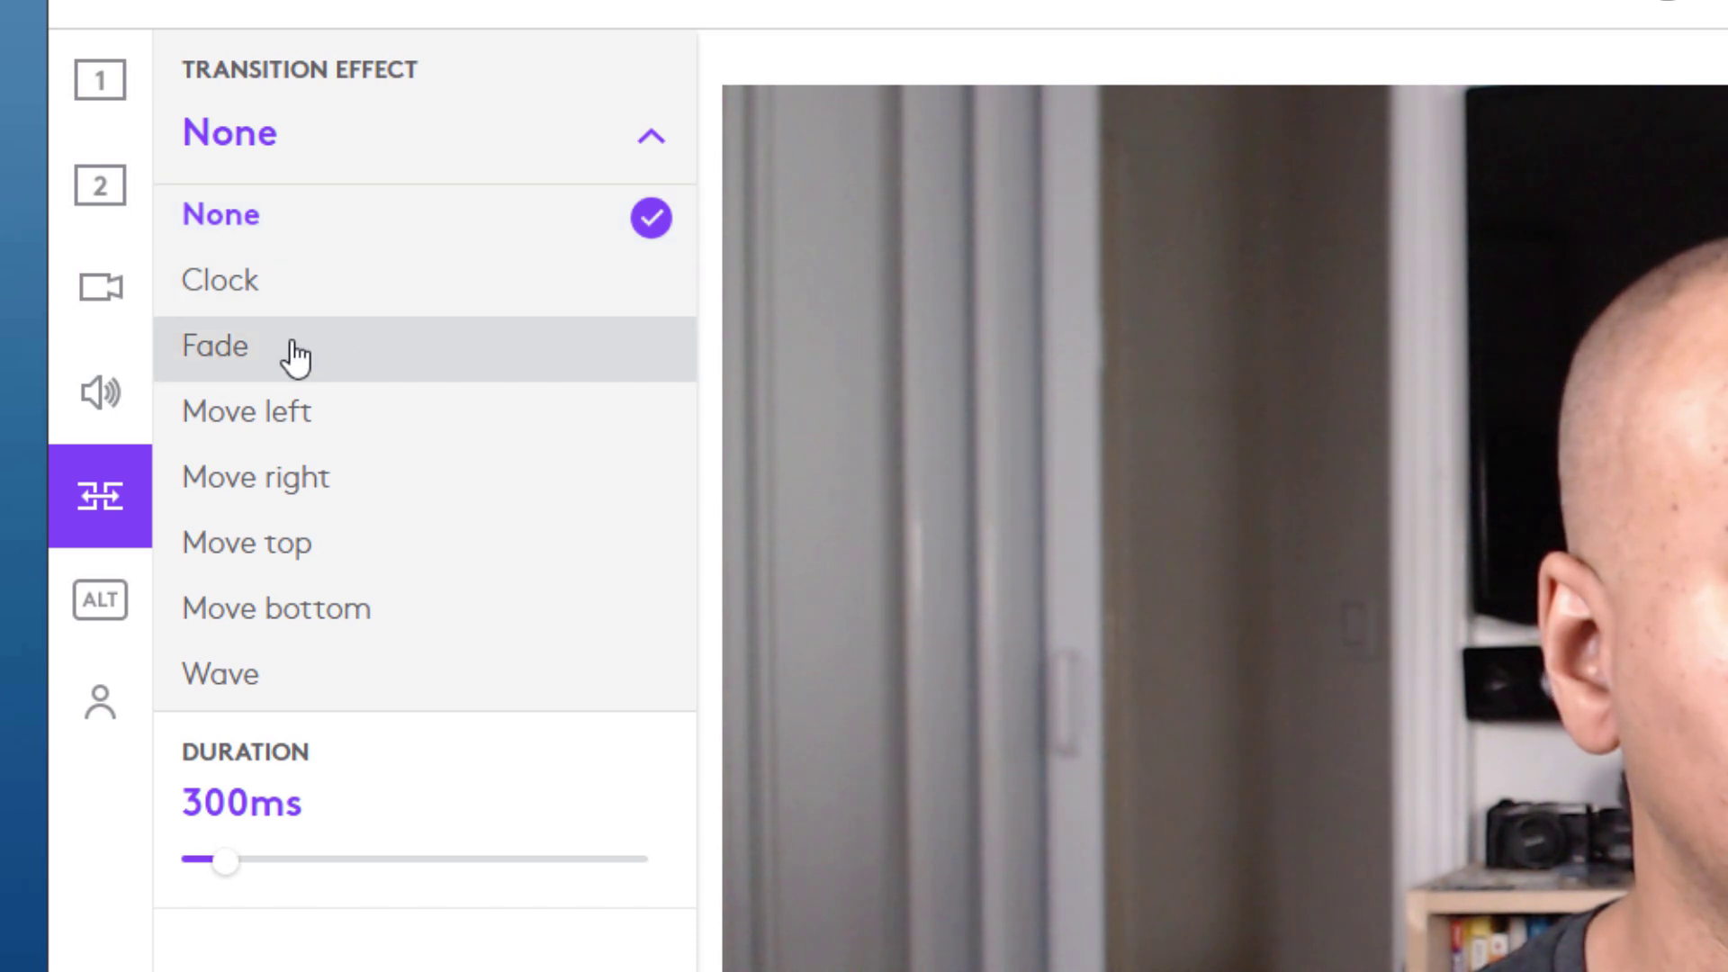
{"action": "left_click", "coordinate": [295, 358]}
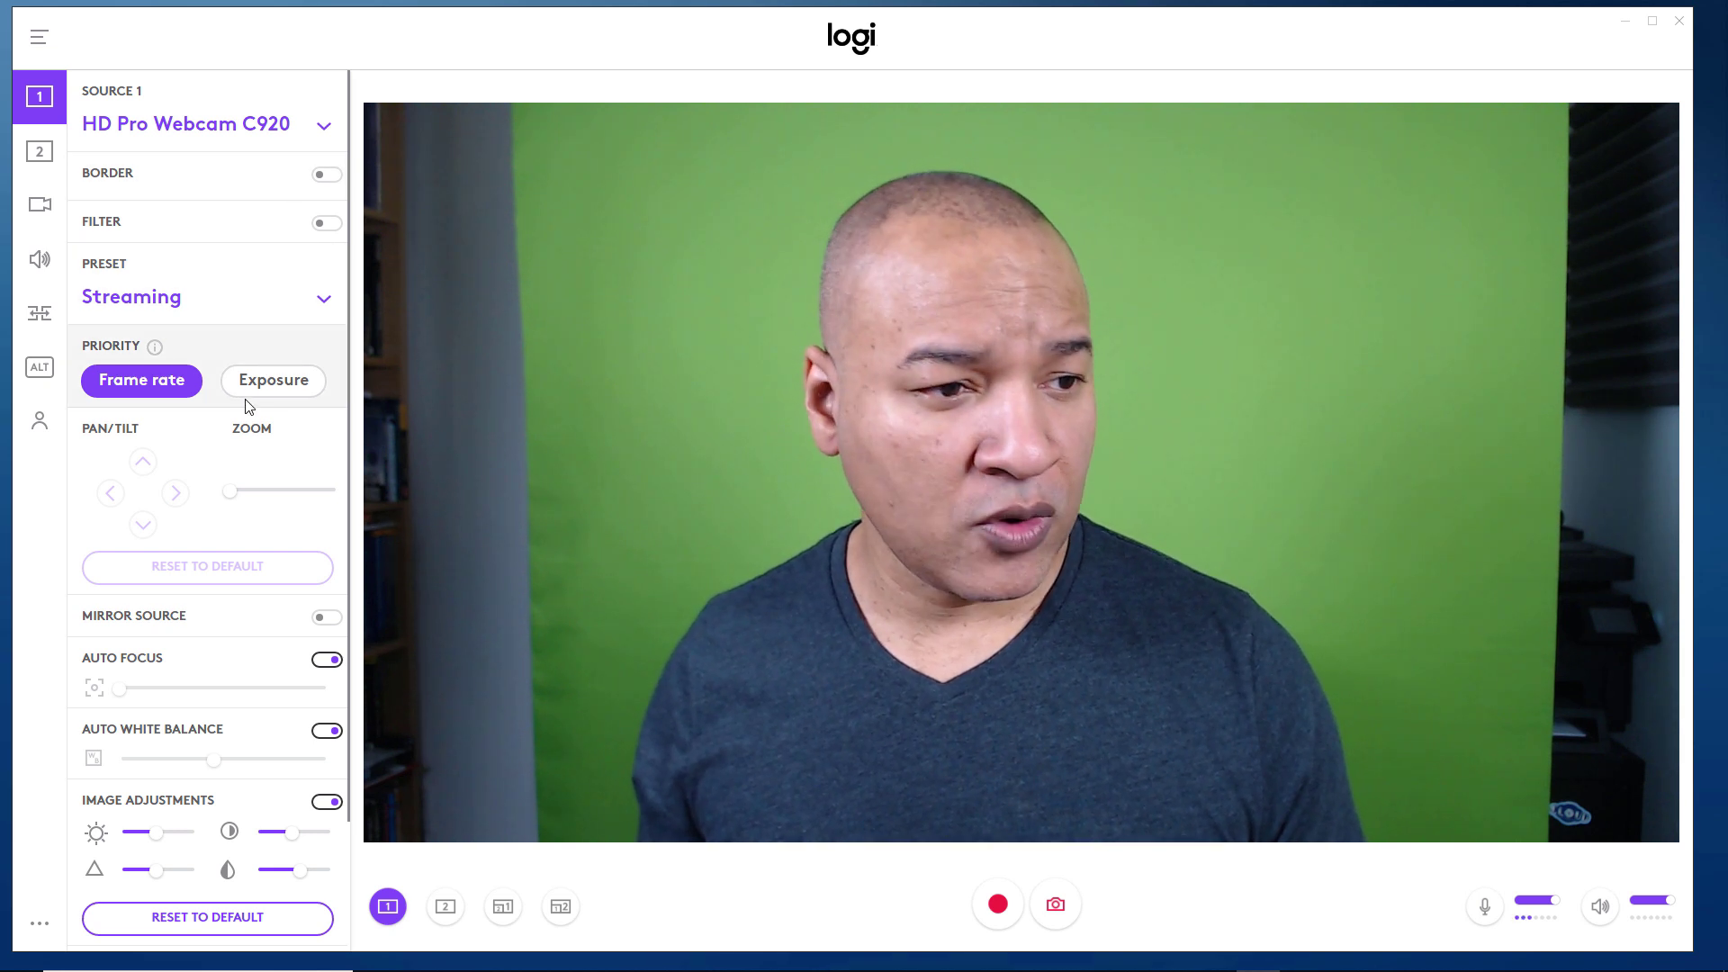
Turn on chroma key for the HD Pro Webcam C920 source and switch to the screen scene with a webcam inset
{"action": "scroll", "coordinate": [200, 486], "scroll_direction": "down", "scroll_amount": 3}
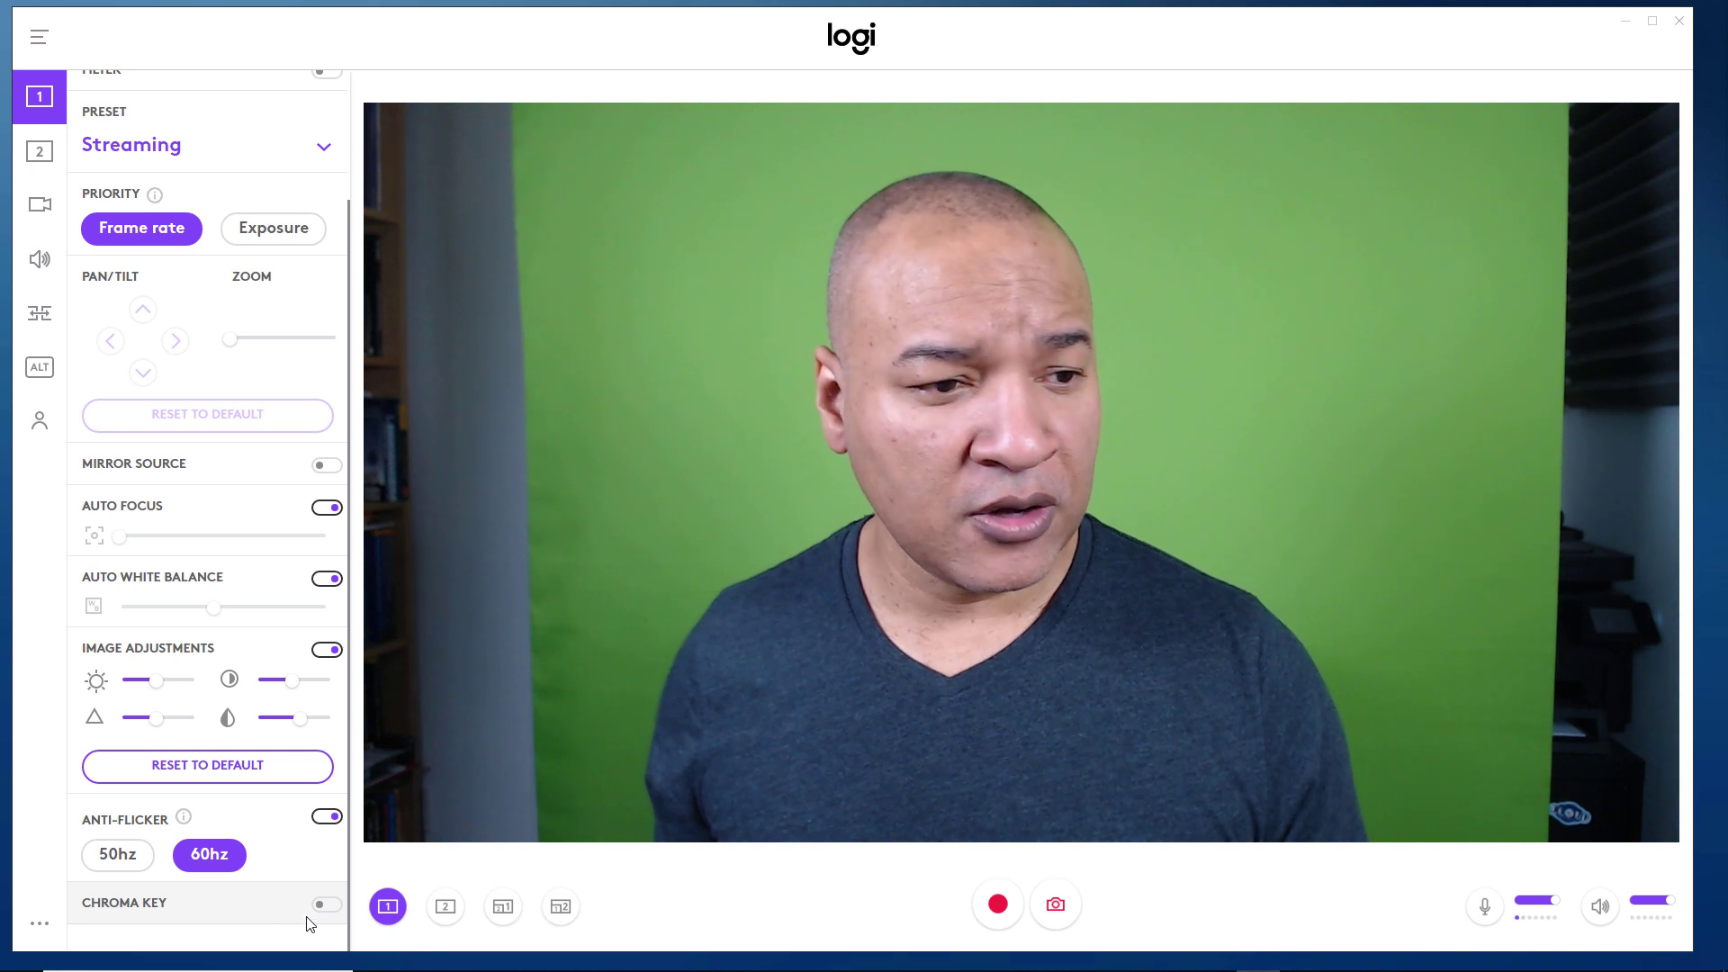
{"action": "left_click", "coordinate": [328, 907]}
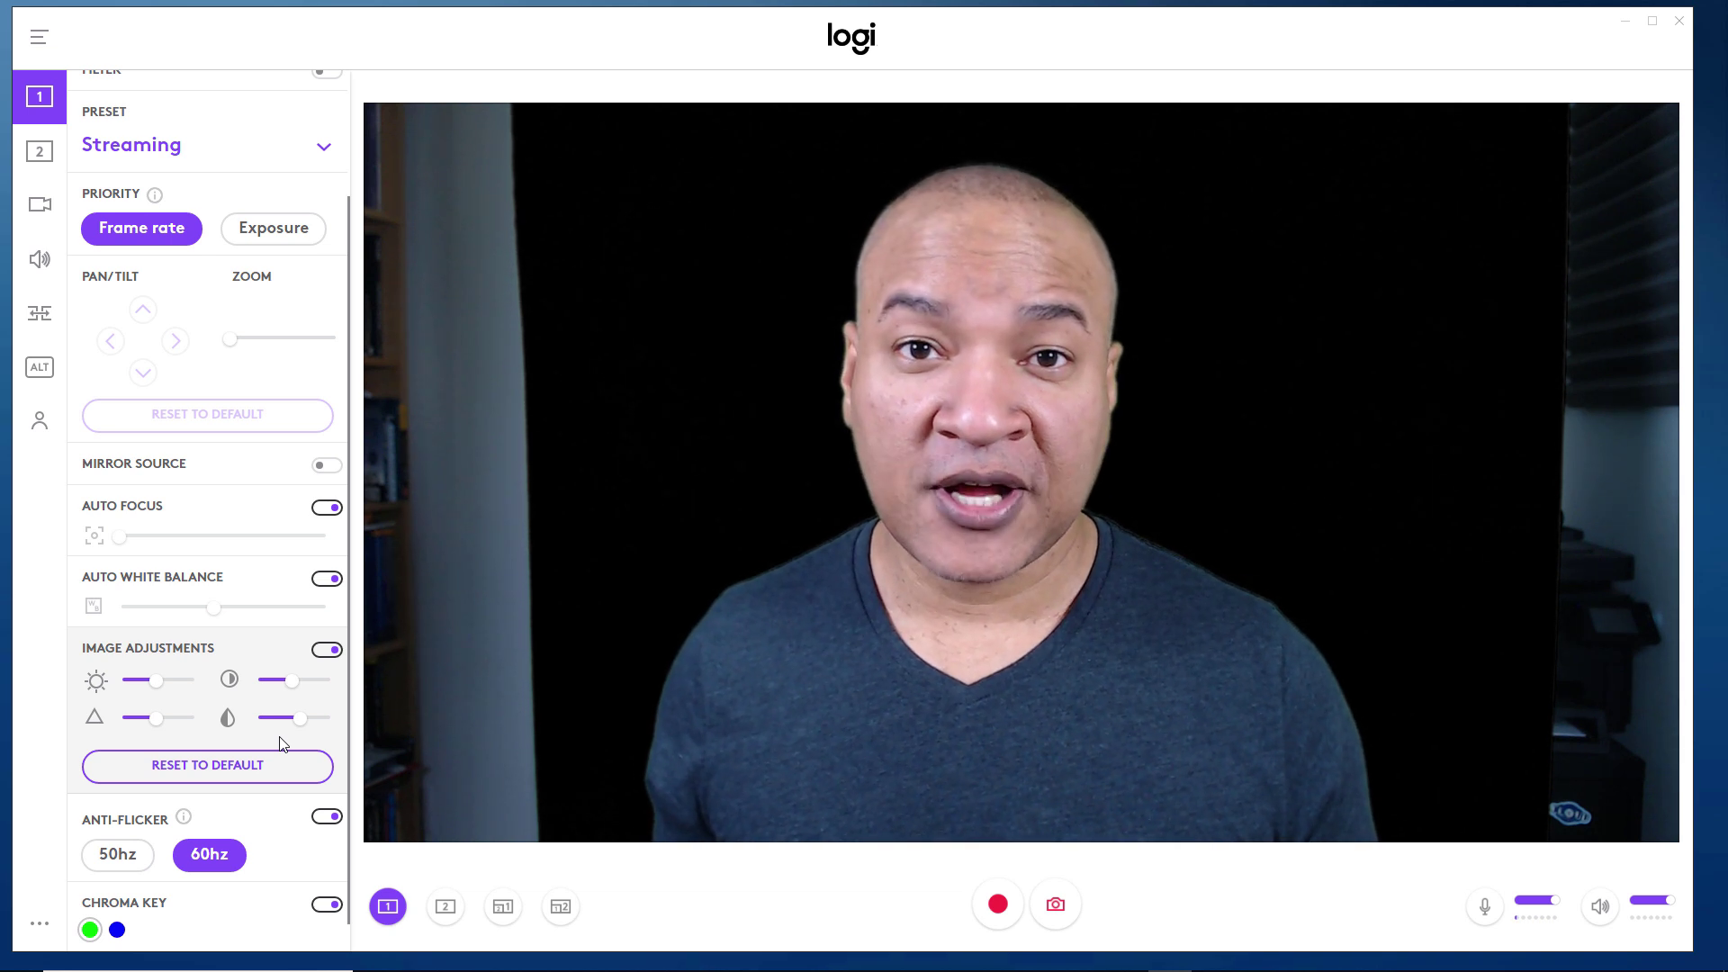
{"action": "left_click", "coordinate": [559, 911]}
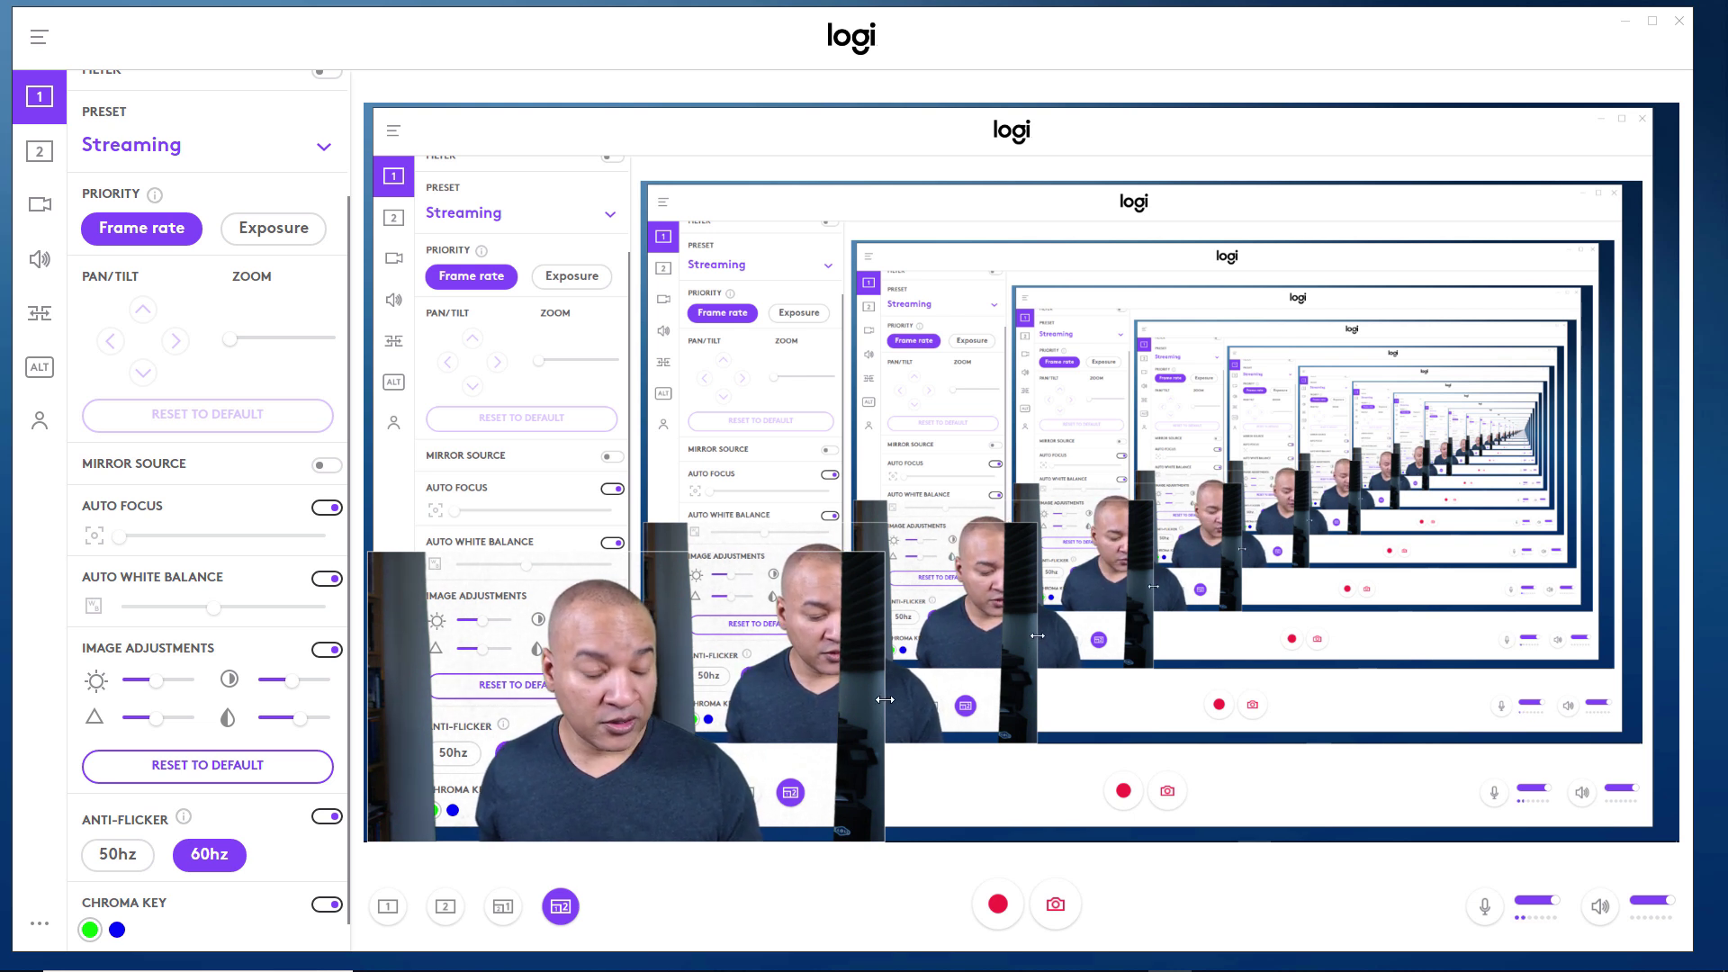
Crop both sides of the keyed webcam inset to remove the area beyond the green screen, and shrink the inset
{"action": "key", "text": "alt"}
{"action": "left_click_drag", "start_coordinate": [885, 699], "coordinate": [839, 702]}
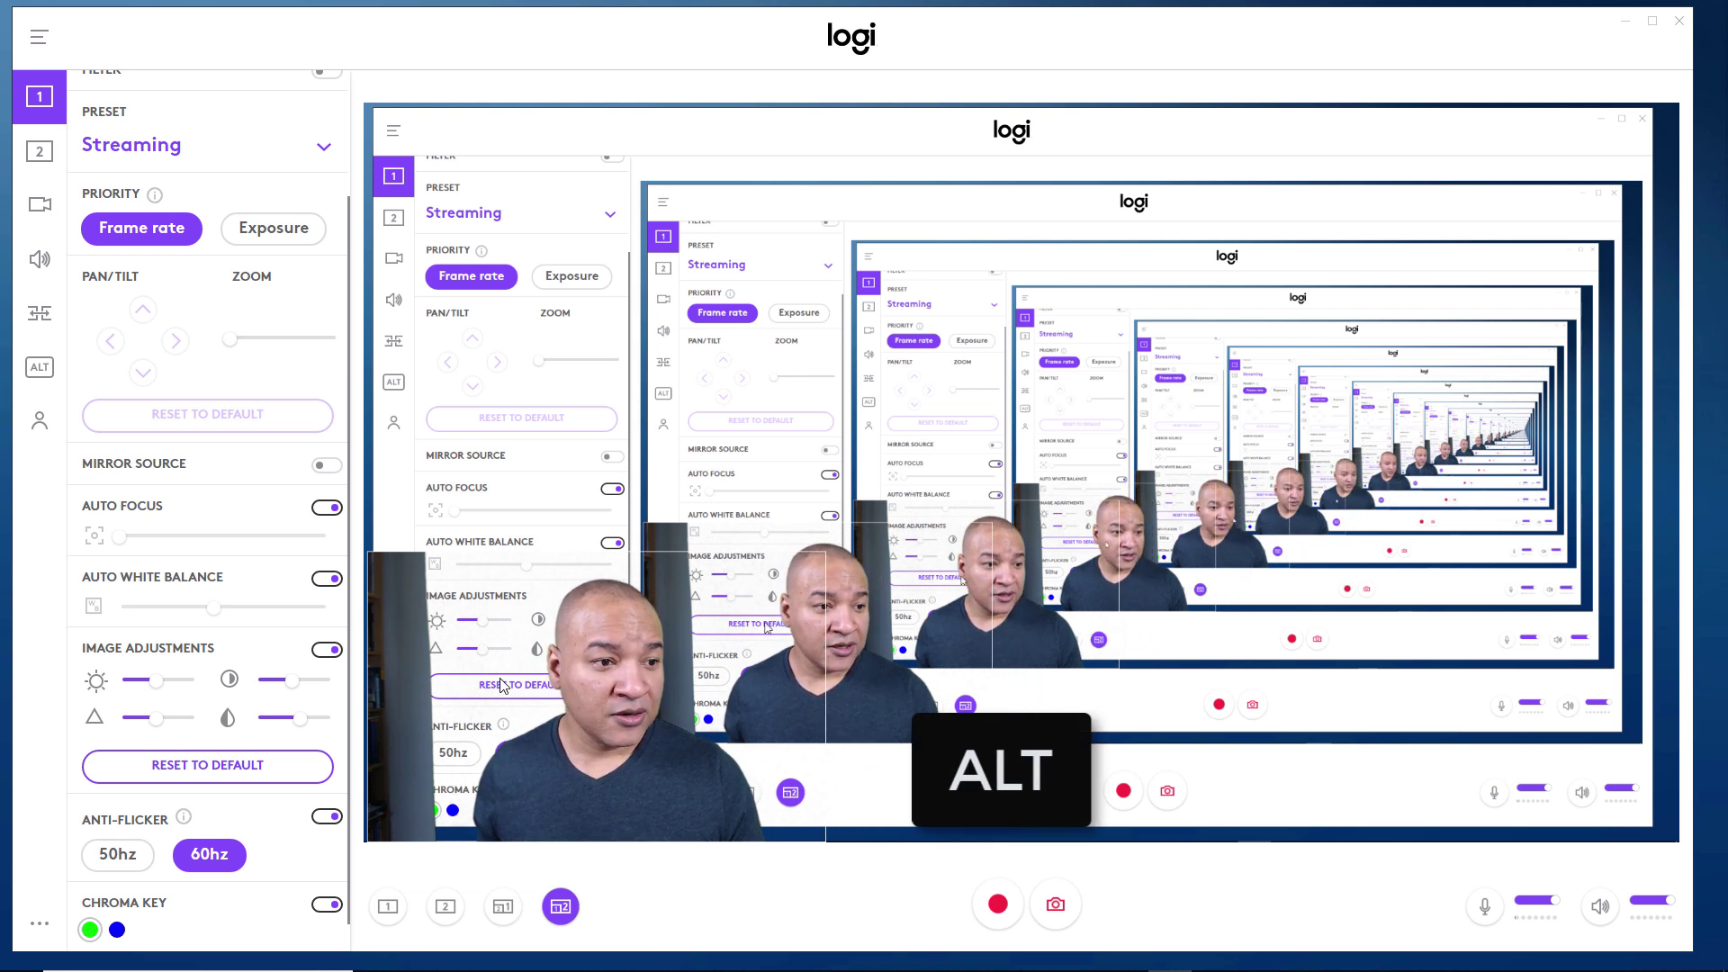
{"action": "left_click_drag", "start_coordinate": [373, 678], "coordinate": [439, 681]}
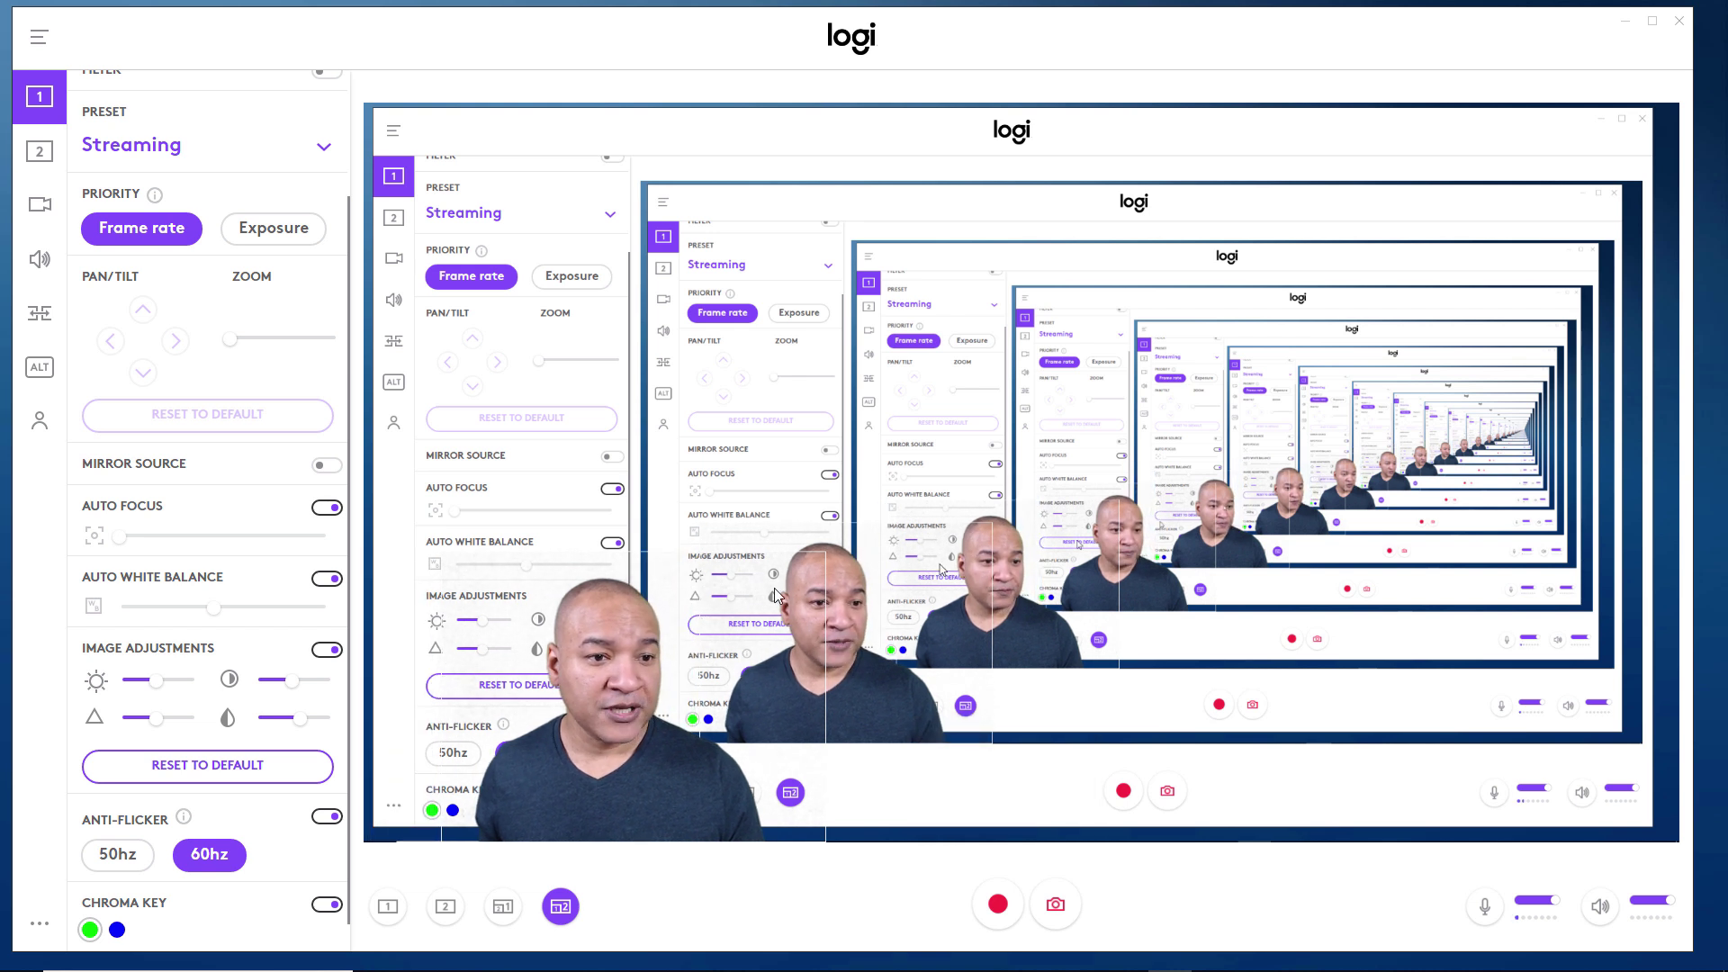
{"action": "left_click_drag", "start_coordinate": [819, 555], "coordinate": [643, 720]}
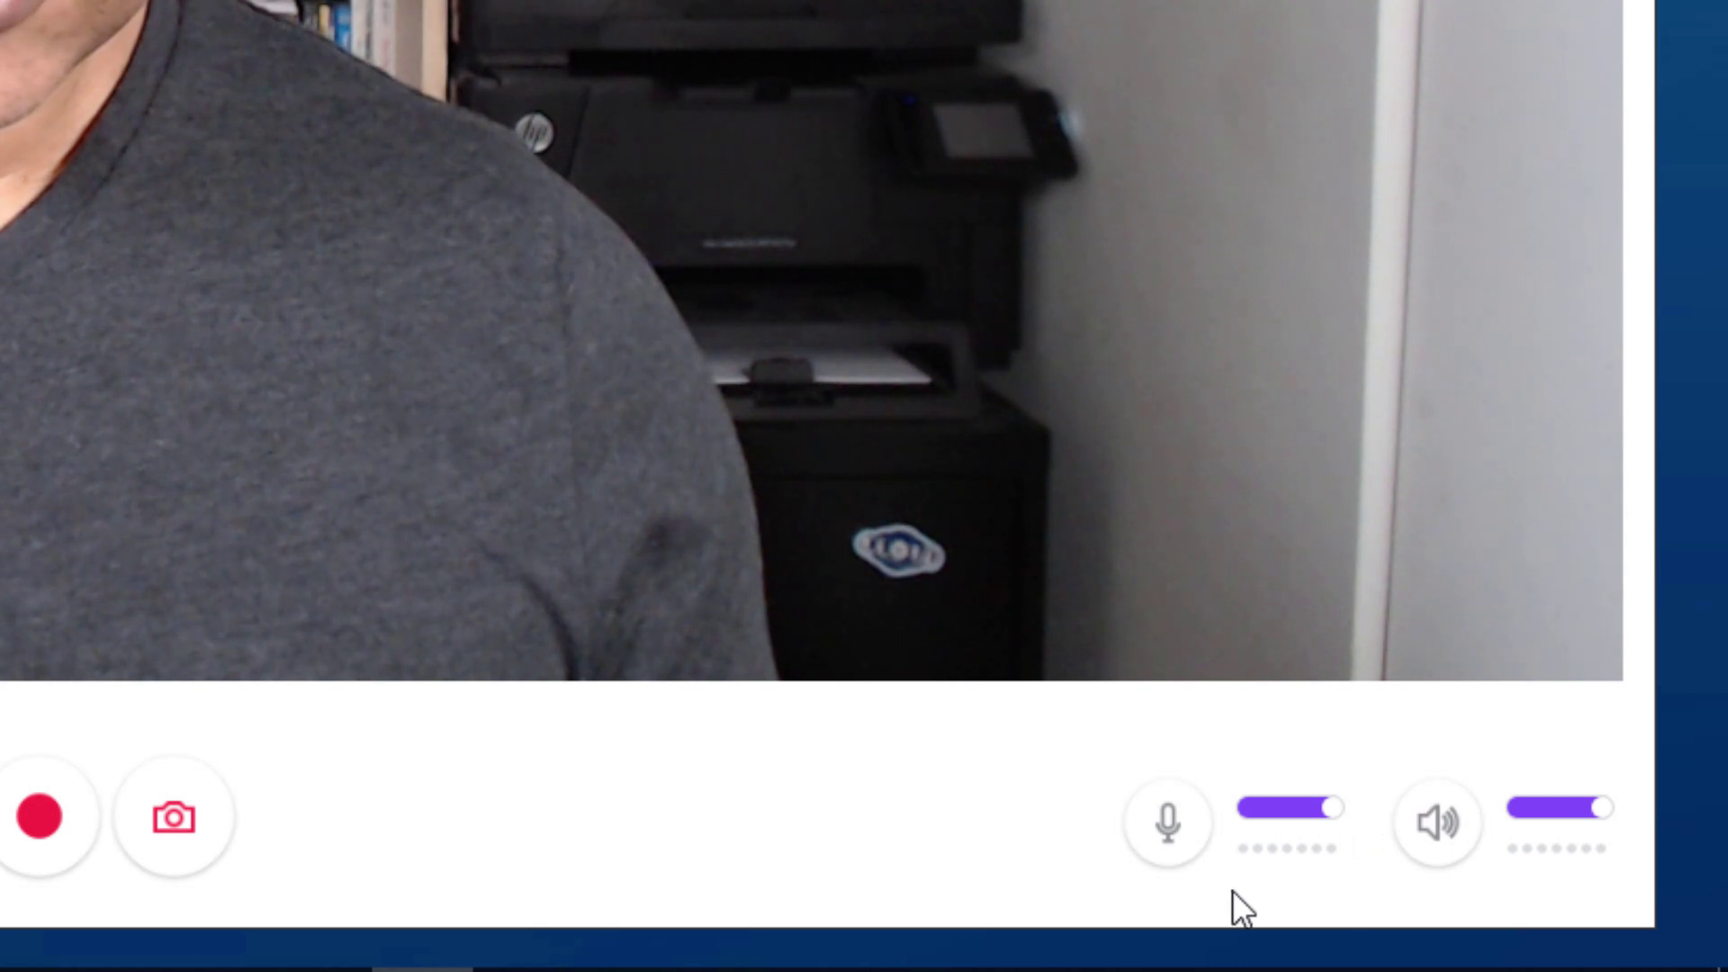
Mute the microphone and unmute it again
{"action": "left_click", "coordinate": [1170, 832]}
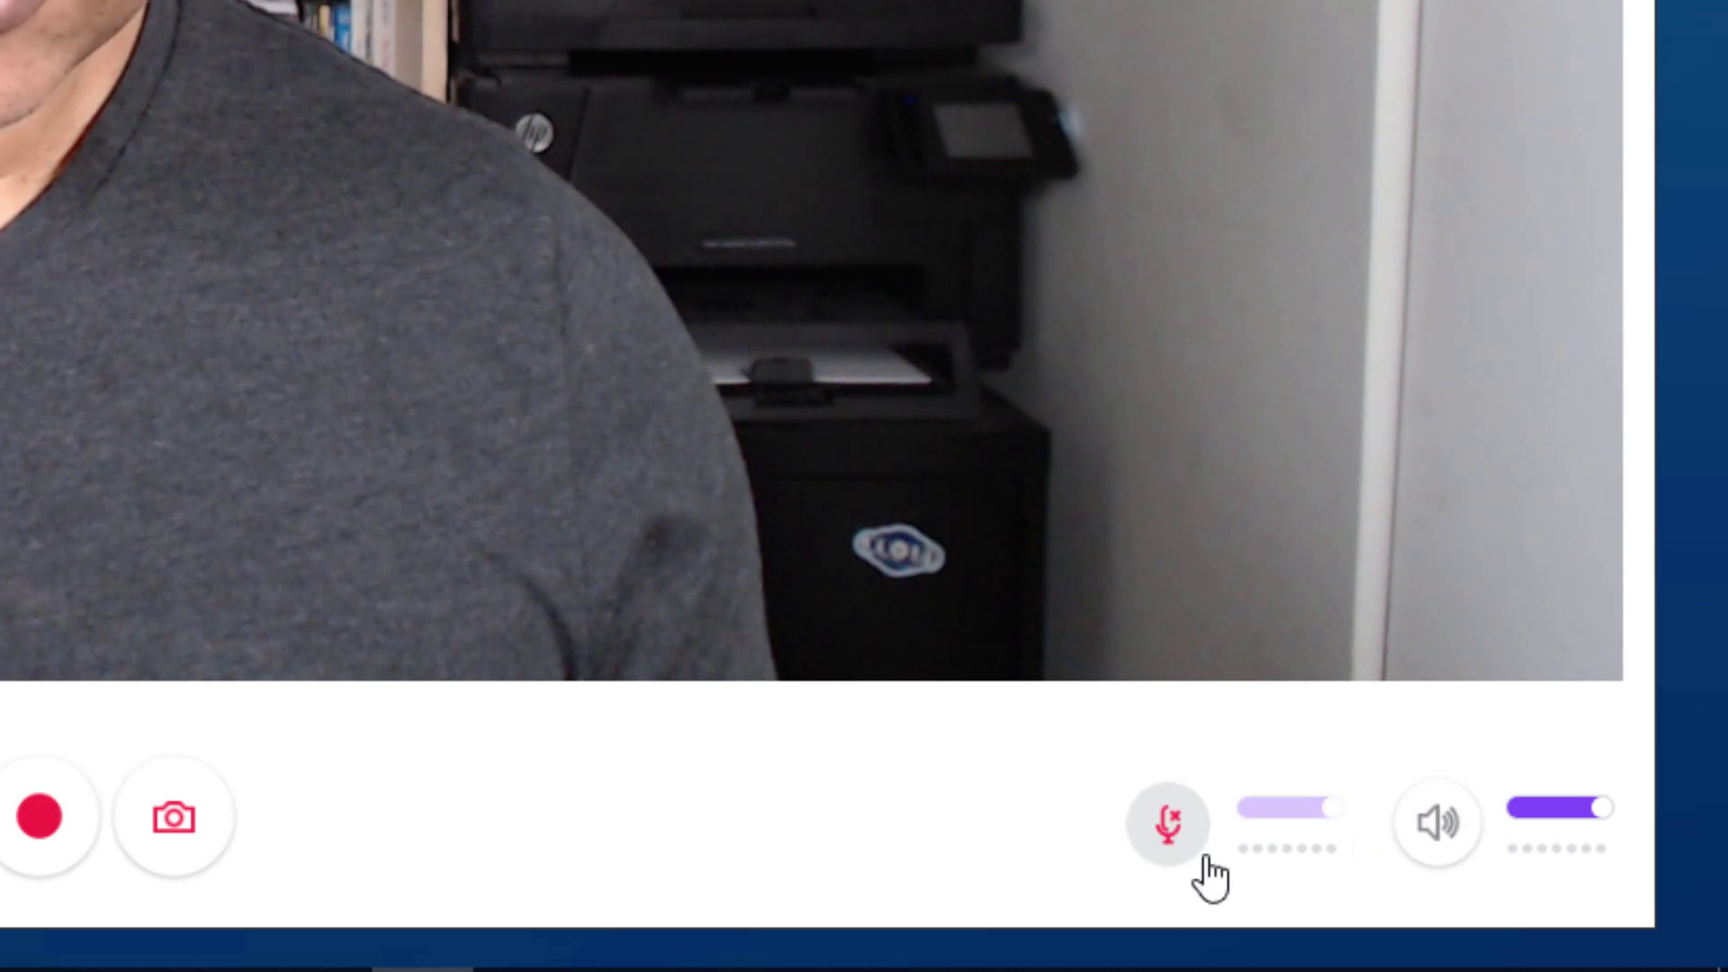
{"action": "left_click", "coordinate": [1202, 857]}
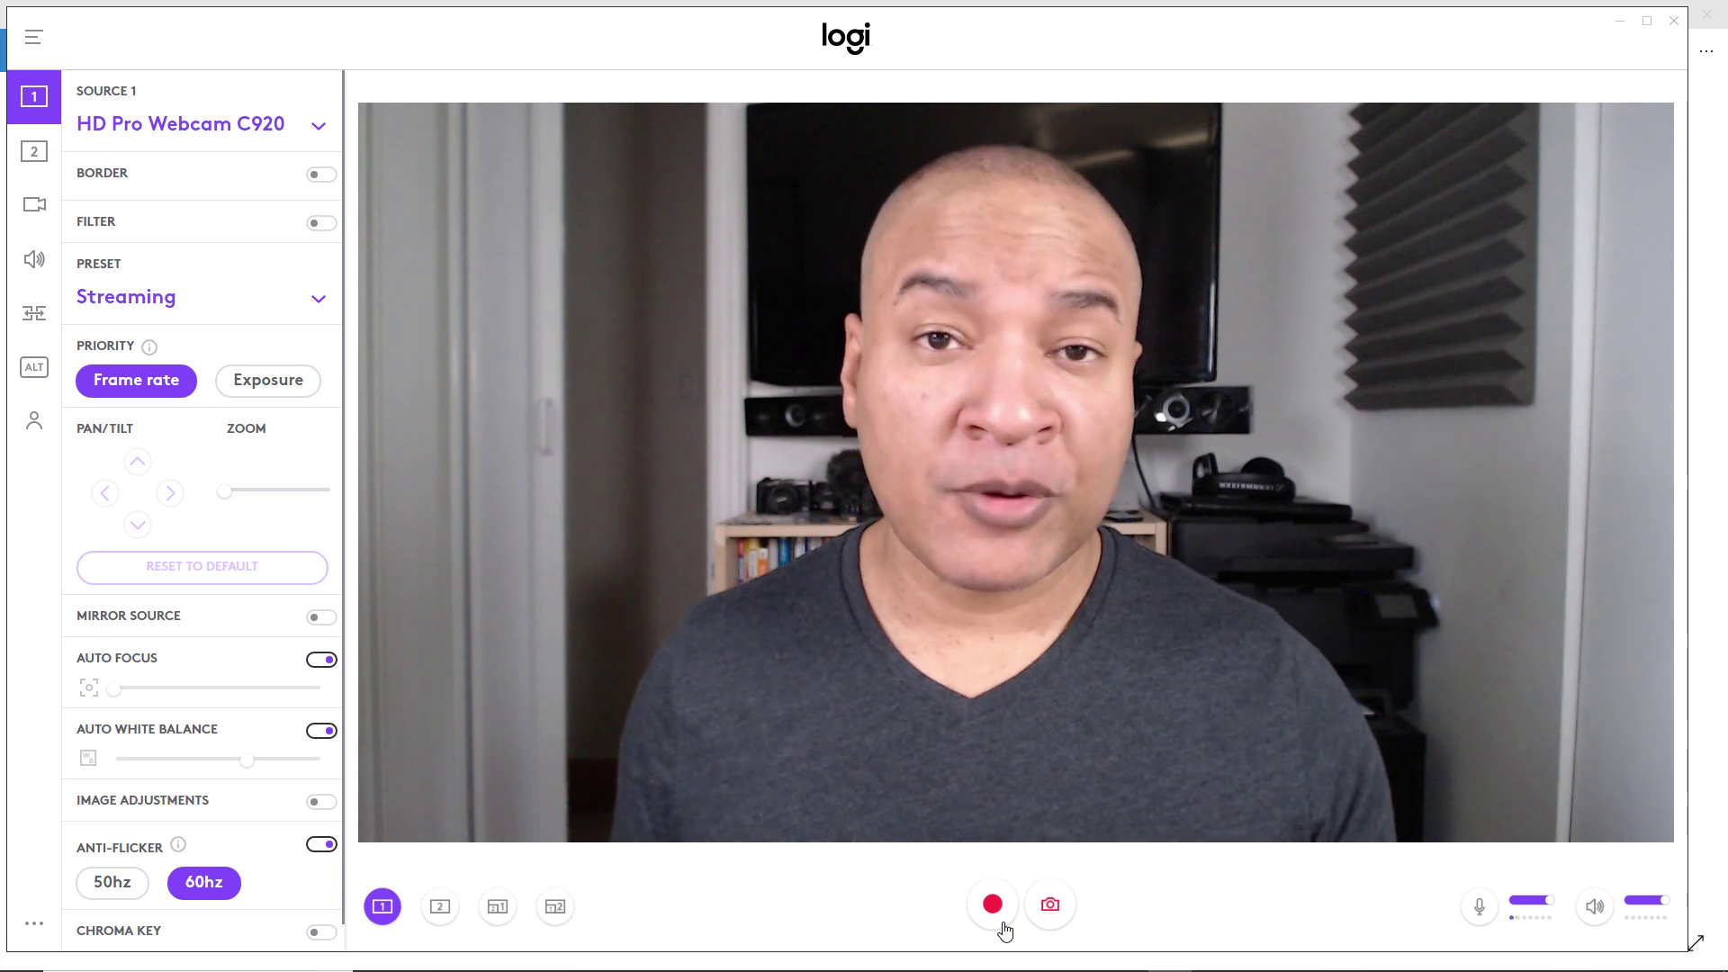
Preview the Display 1 screen-only scene and return to the webcam-only scene
{"action": "left_click", "coordinate": [440, 907]}
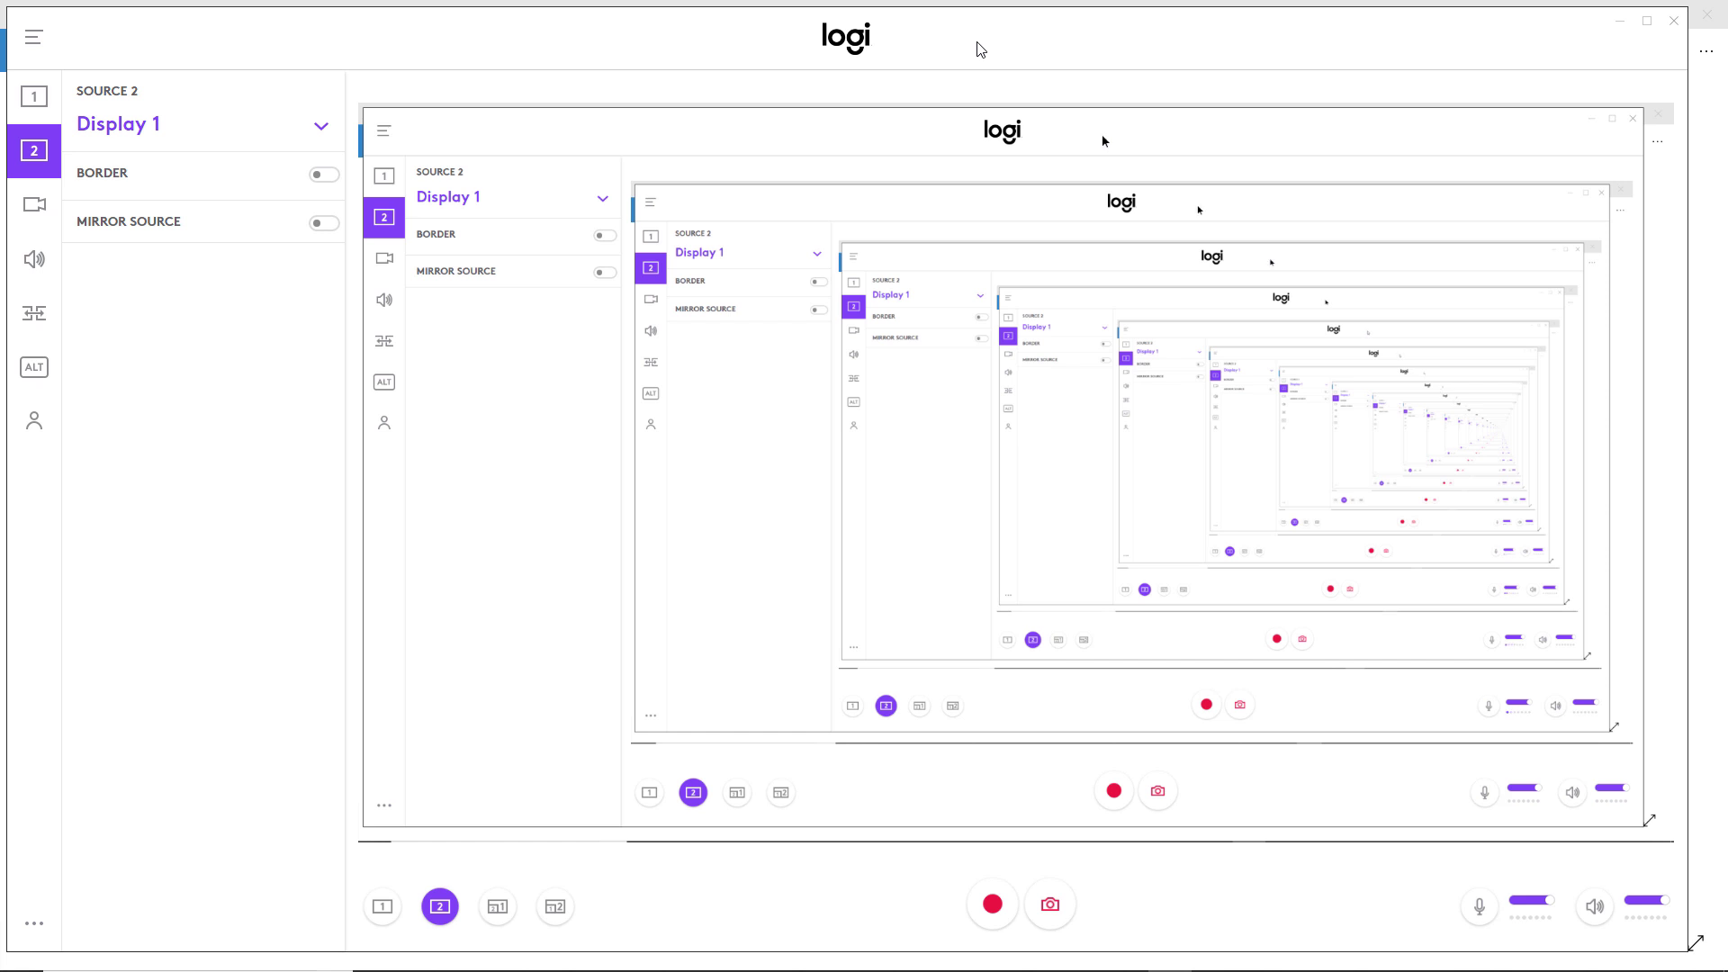
{"action": "mouse_move", "coordinate": [981, 49]}
{"action": "left_mouse_down"}
{"action": "mouse_move", "coordinate": [1010, 945]}
{"action": "mouse_move", "coordinate": [1018, 486]}
{"action": "mouse_move", "coordinate": [1053, 274]}
{"action": "mouse_move", "coordinate": [1027, 113]}
{"action": "mouse_move", "coordinate": [980, 53]}
{"action": "left_mouse_up"}
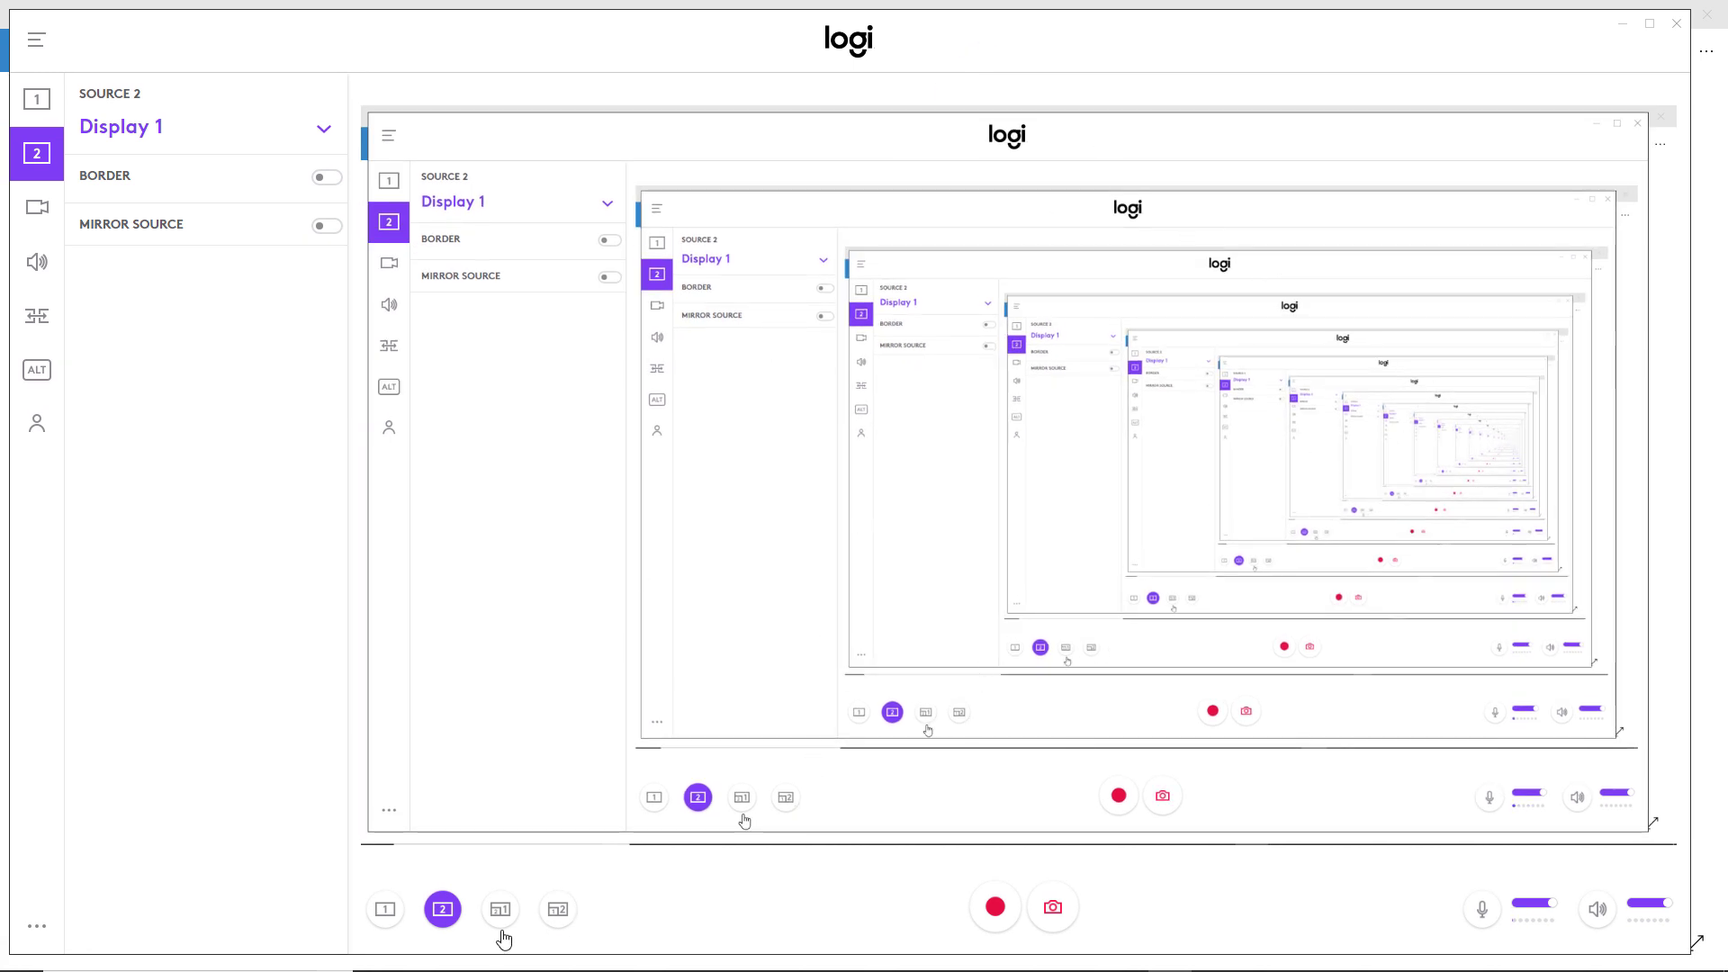
{"action": "left_click", "coordinate": [382, 911]}
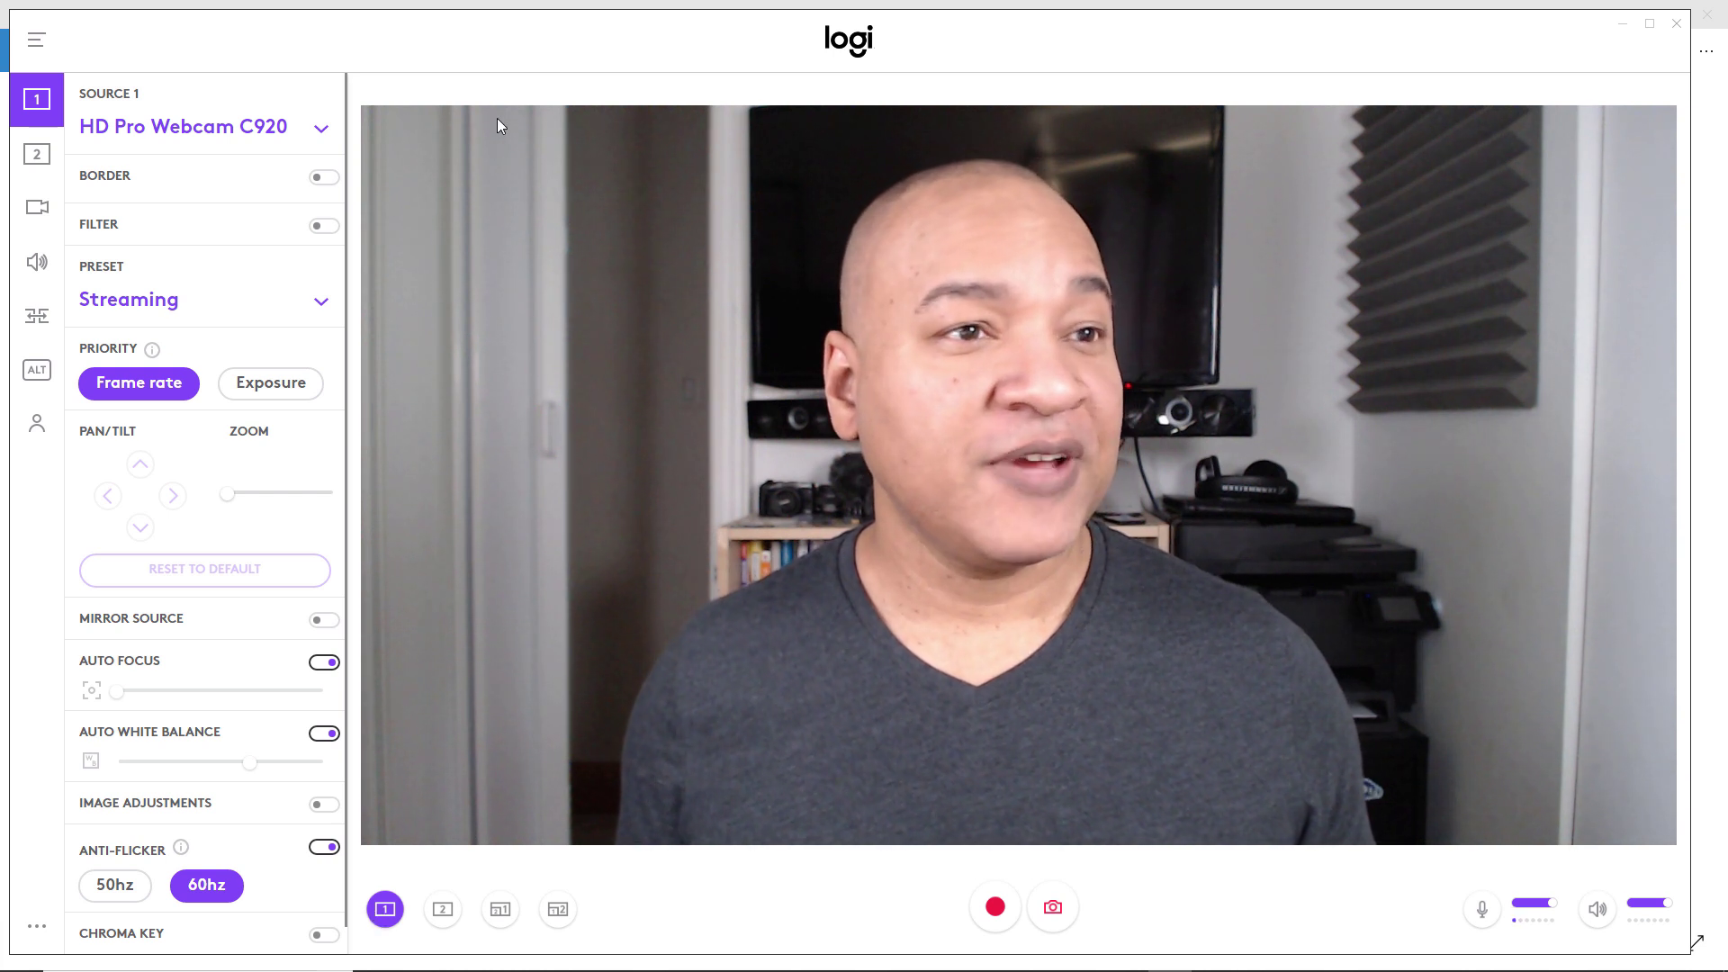
{"action": "mouse_move", "coordinate": [591, 68]}
{"action": "left_mouse_down"}
{"action": "mouse_move", "coordinate": [617, 62]}
{"action": "mouse_move", "coordinate": [590, 66]}
{"action": "left_mouse_up"}
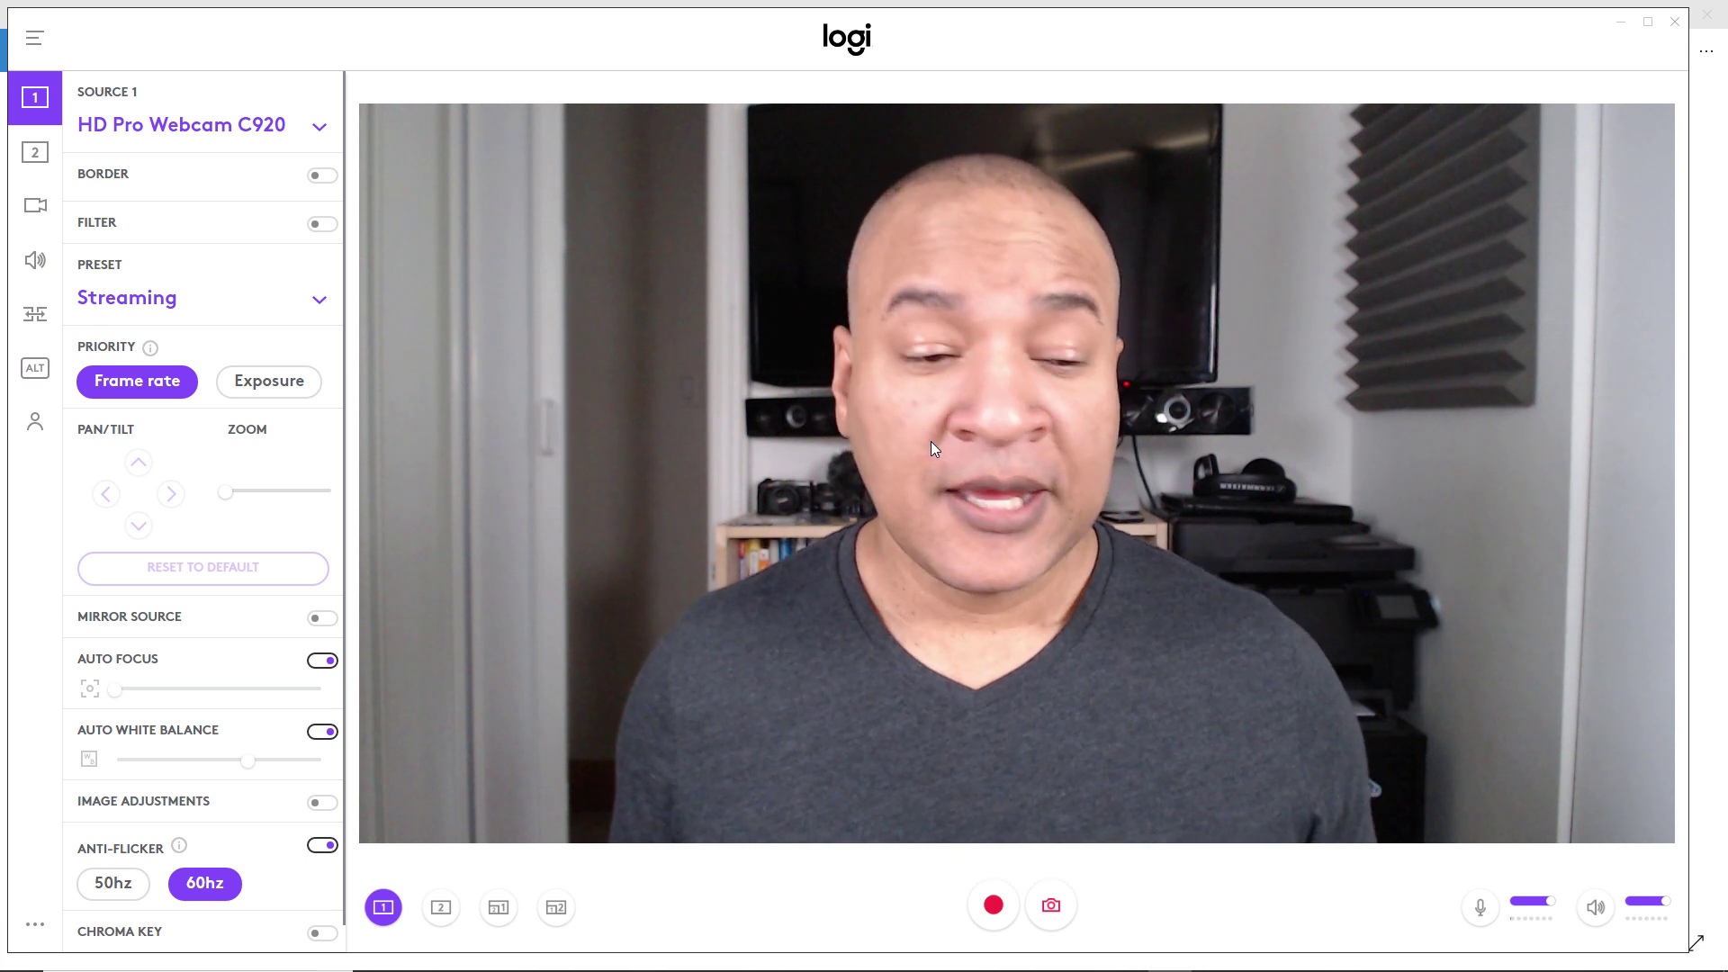
Start recording the webcam scene and switch to the Photos window showing the Three Phases of Video Production slide
{"action": "left_click", "coordinate": [1000, 926]}
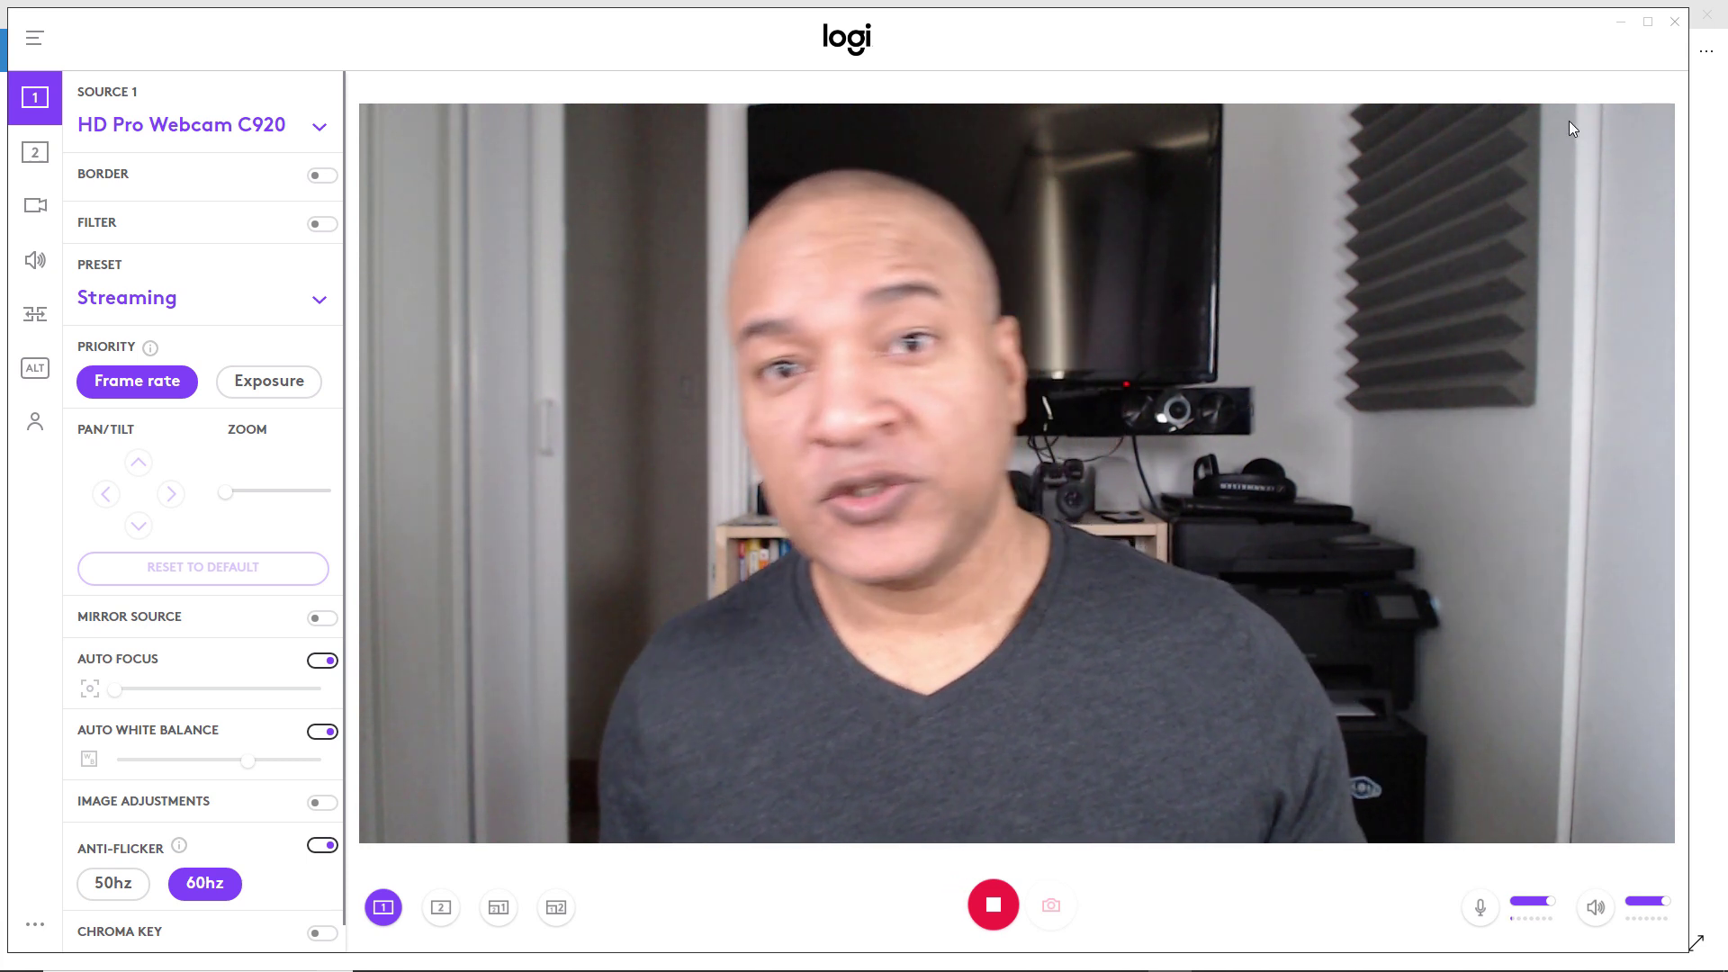
{"action": "key", "text": "alt+Tab"}
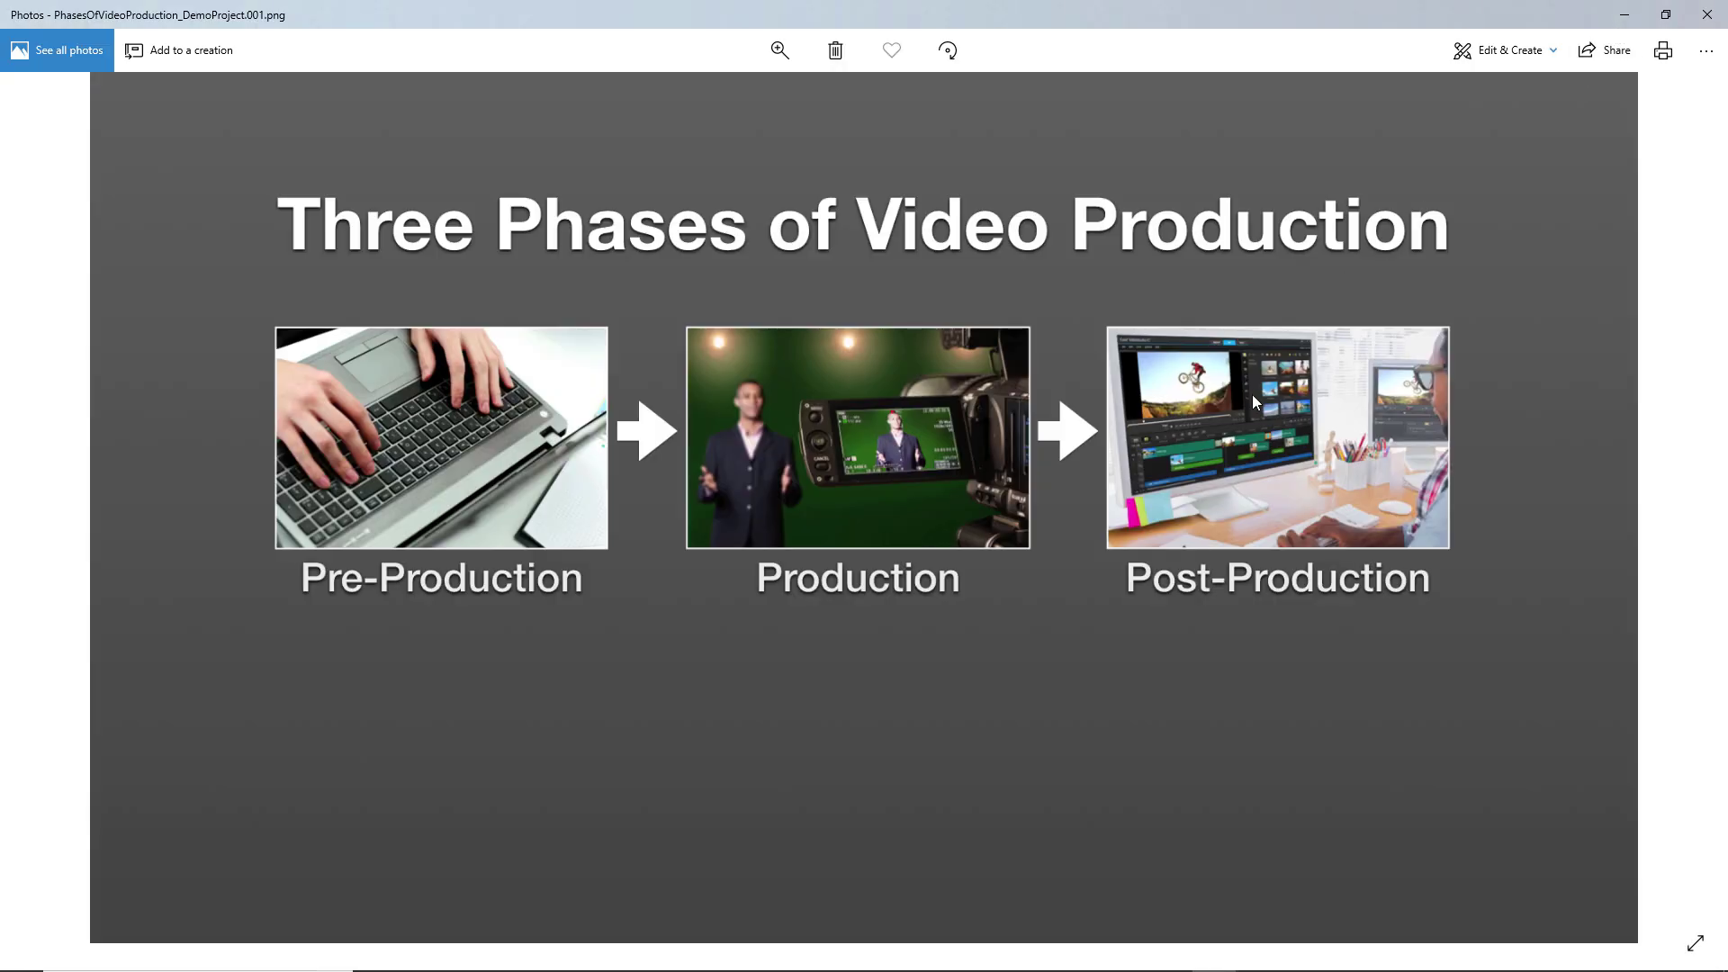